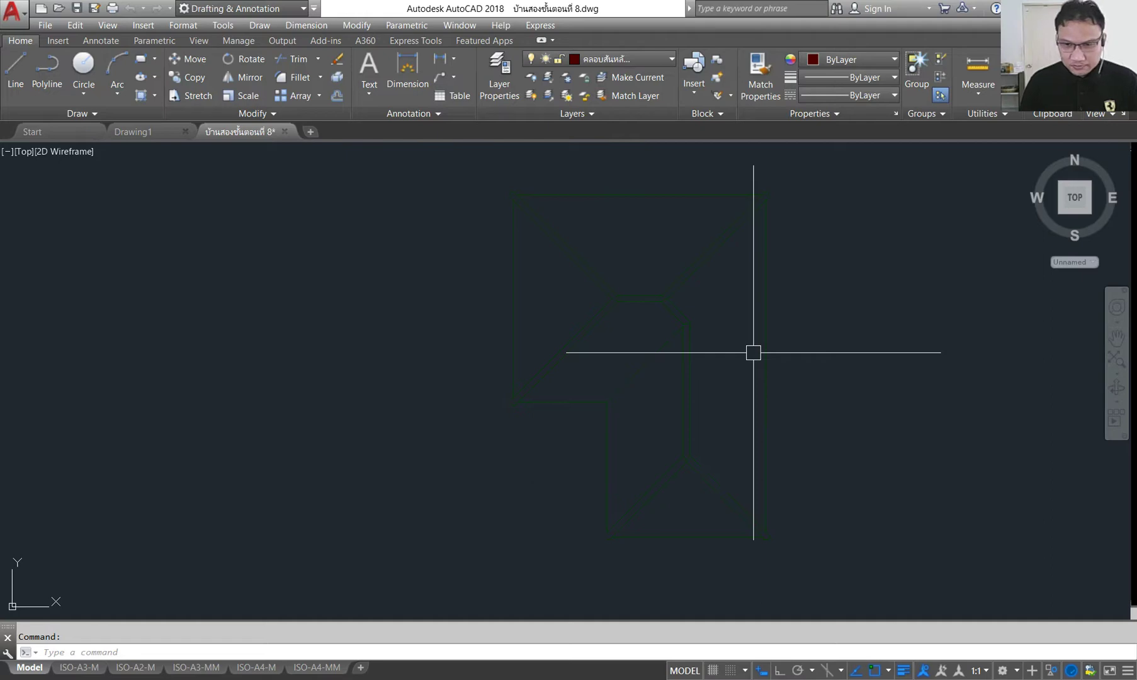
- Save the L-shaped roof plan drawing and quit AutoCAD with Ctrl+Q
{"action": "scroll", "coordinate": [649, 331], "scroll_direction": "down", "scroll_amount": 4}
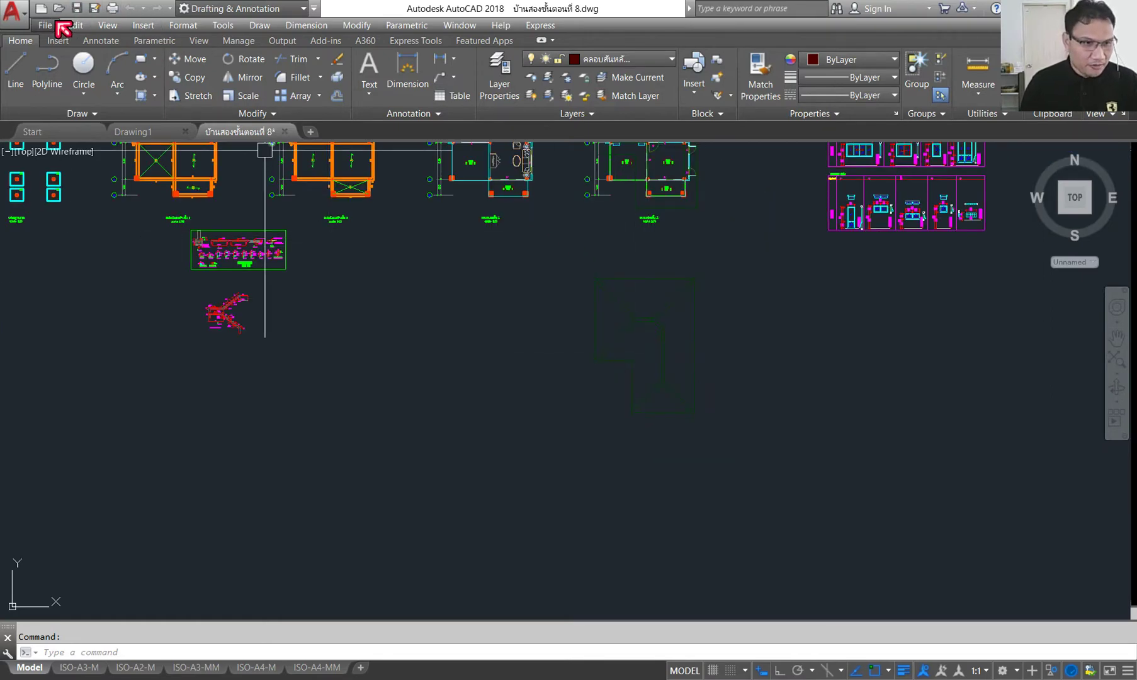
{"action": "left_click", "coordinate": [45, 25]}
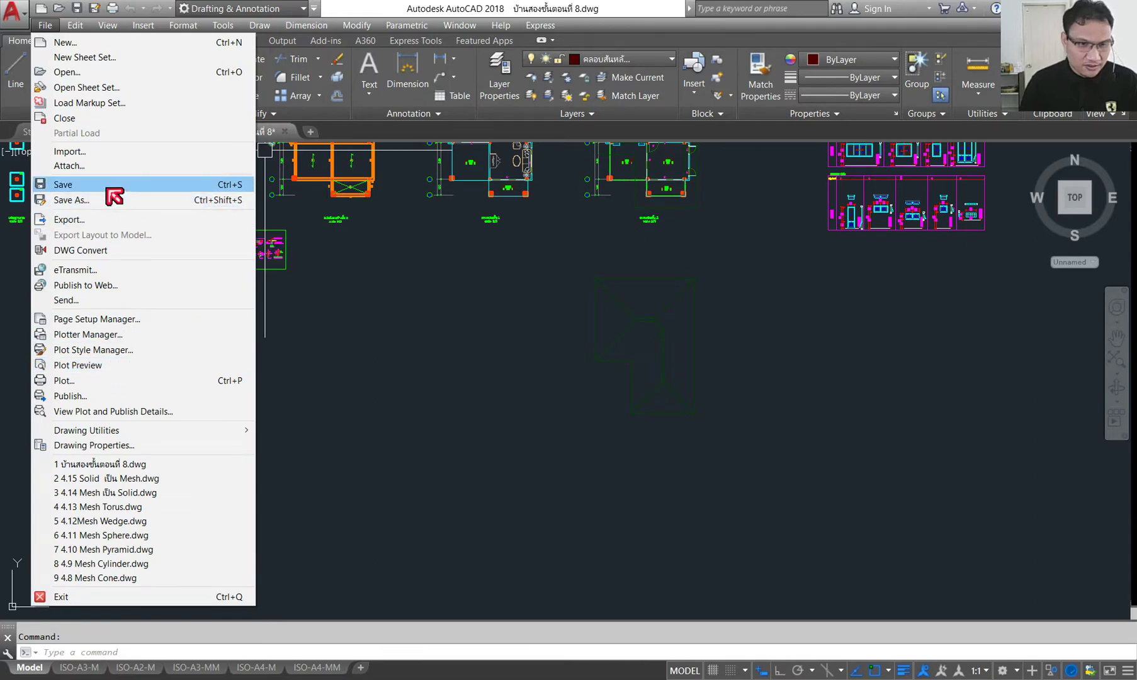
{"action": "left_click", "coordinate": [107, 184]}
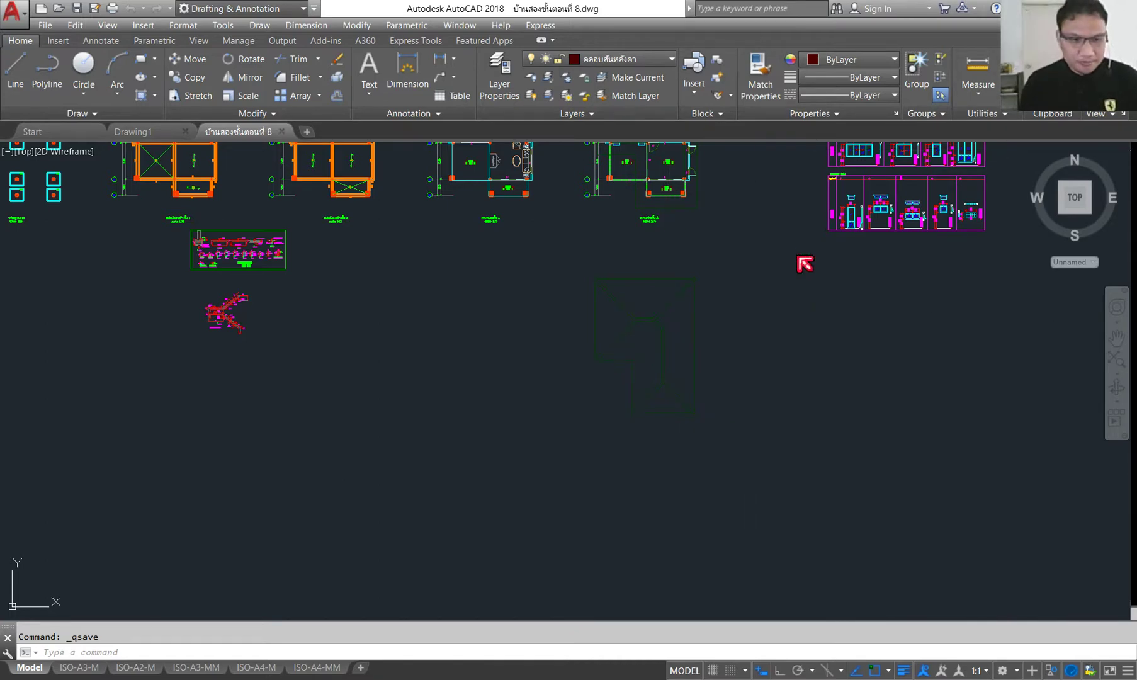
{"action": "key", "text": "ctrl+q"}
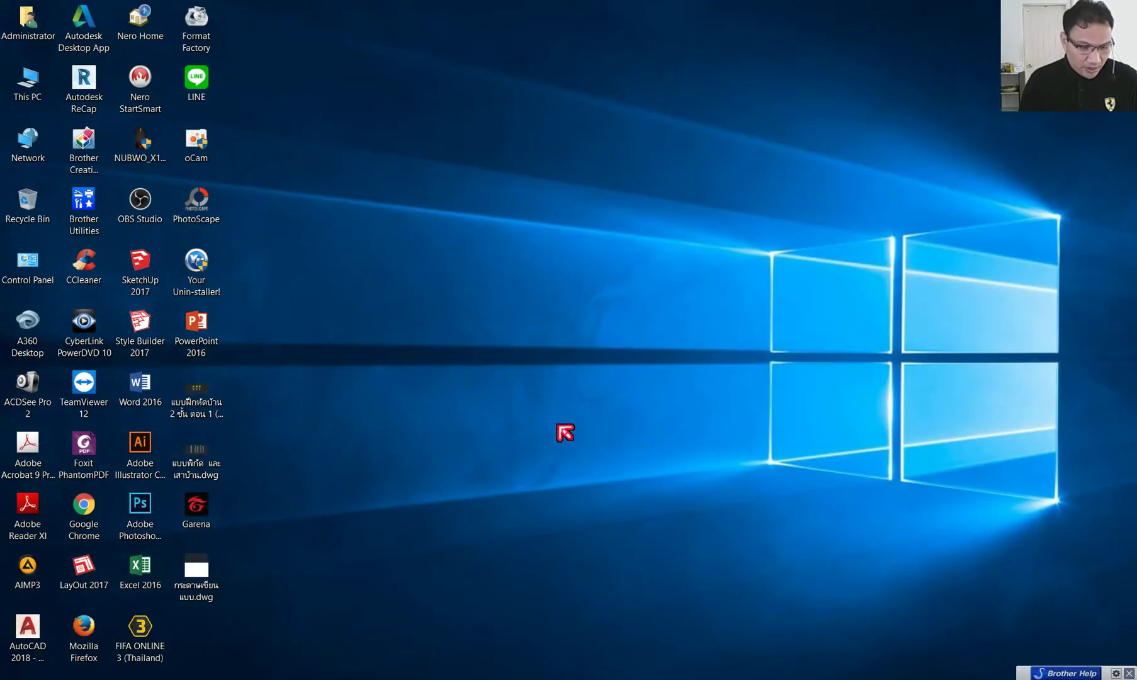
- Browse to the hatch folder on Local Disk (F:) via ชุดการสอน 2018 > แผ่นที่1 > exercise folder
{"action": "key", "text": "super+e"}
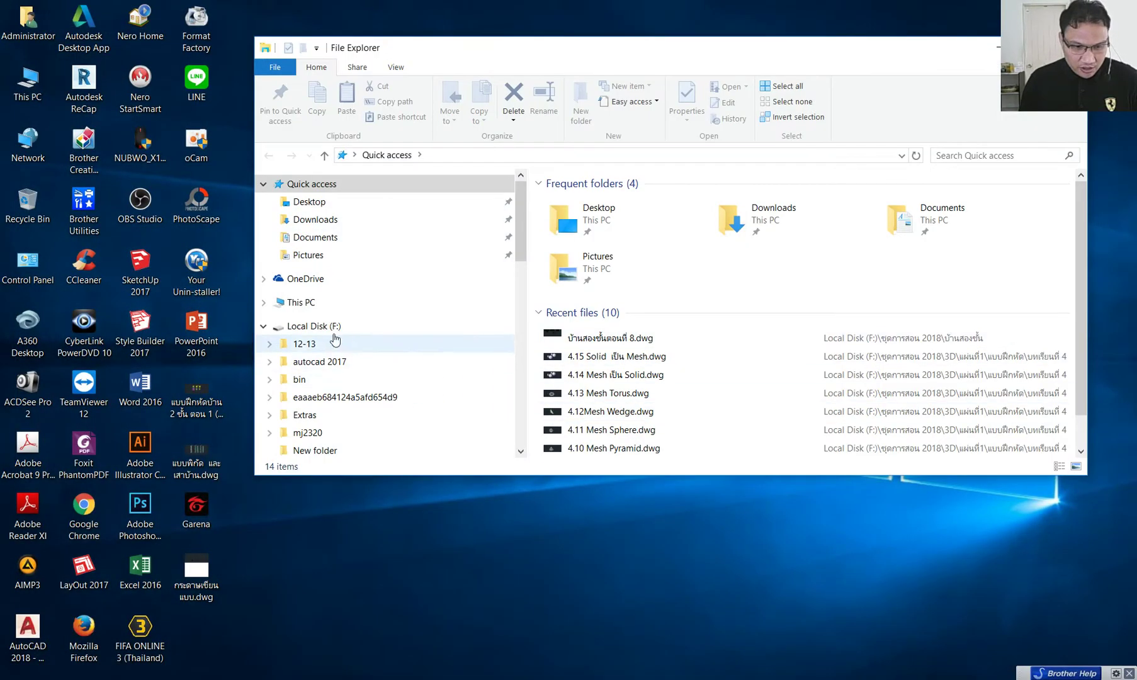
{"action": "left_click", "coordinate": [335, 326]}
{"action": "scroll", "coordinate": [626, 372], "scroll_direction": "down", "scroll_amount": 1}
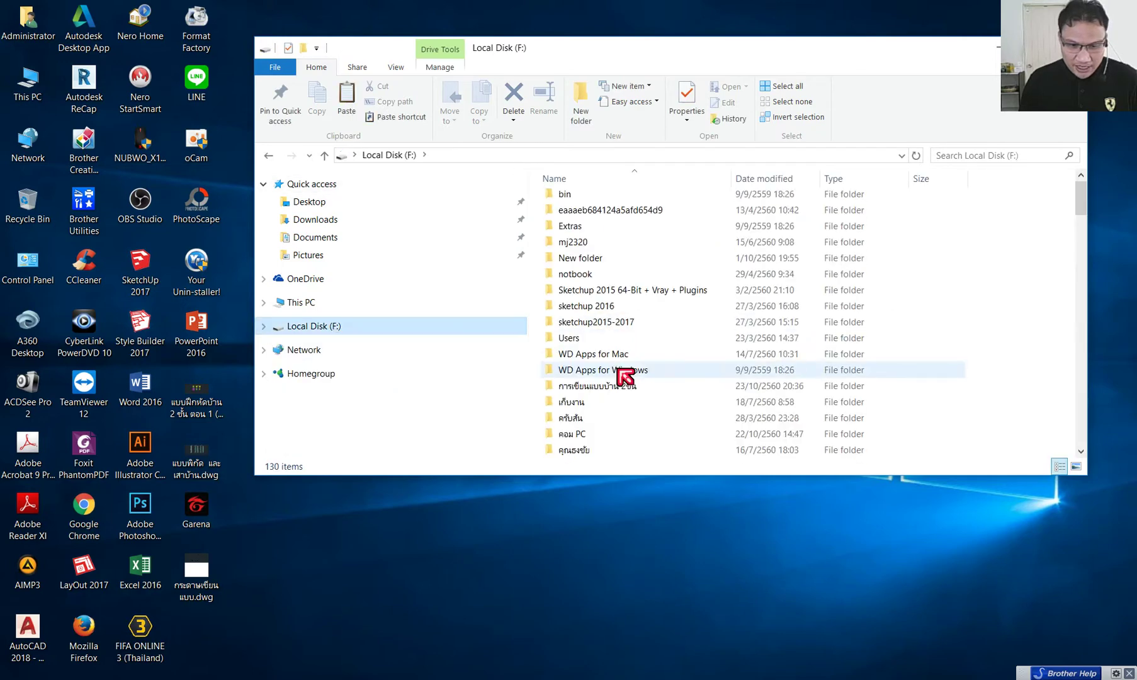
{"action": "scroll", "coordinate": [621, 387], "scroll_direction": "down", "scroll_amount": 2}
{"action": "scroll", "coordinate": [625, 426], "scroll_direction": "down", "scroll_amount": 5}
{"action": "mouse_move", "coordinate": [573, 417]}
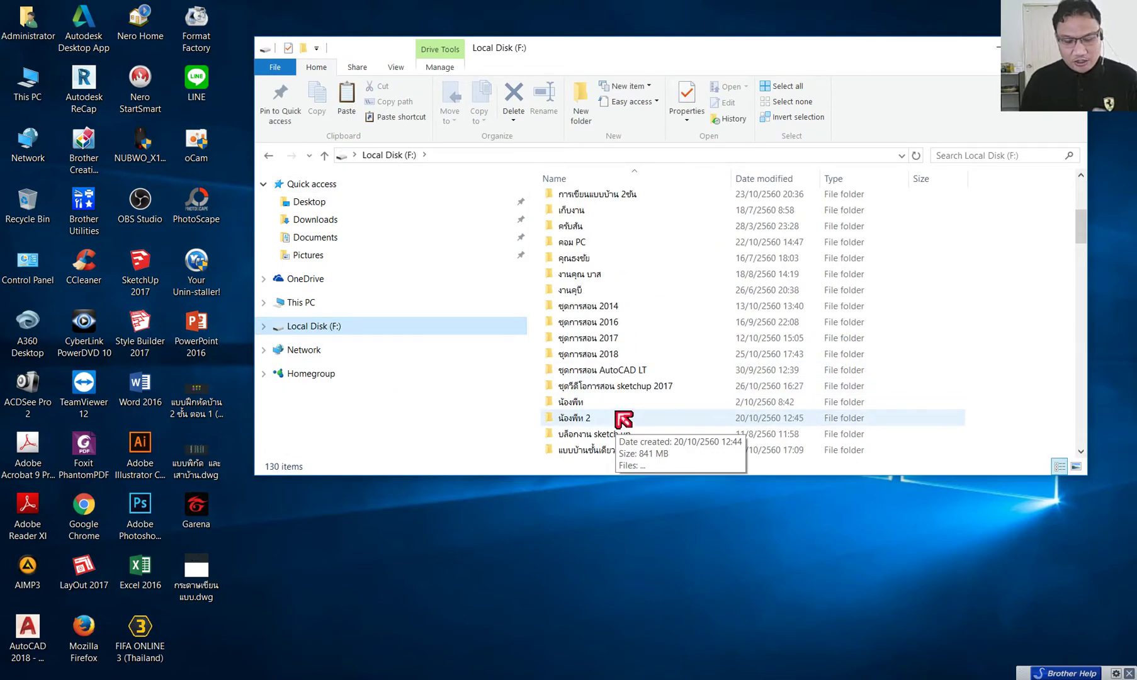
{"action": "double_click", "coordinate": [617, 354]}
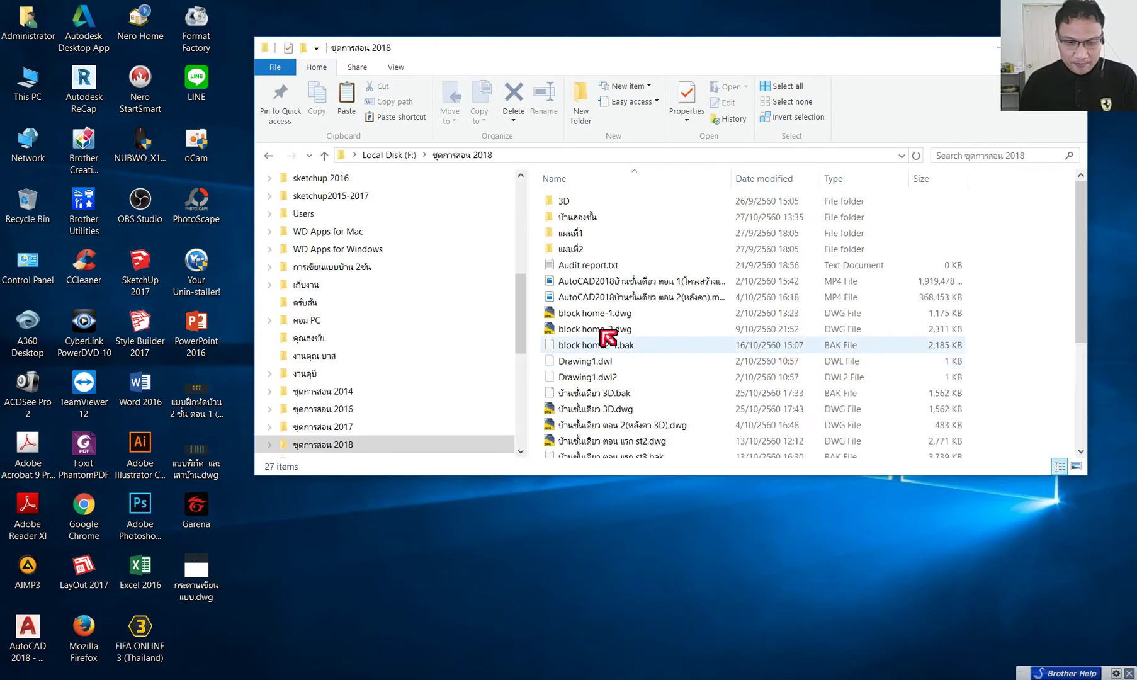
{"action": "double_click", "coordinate": [578, 234]}
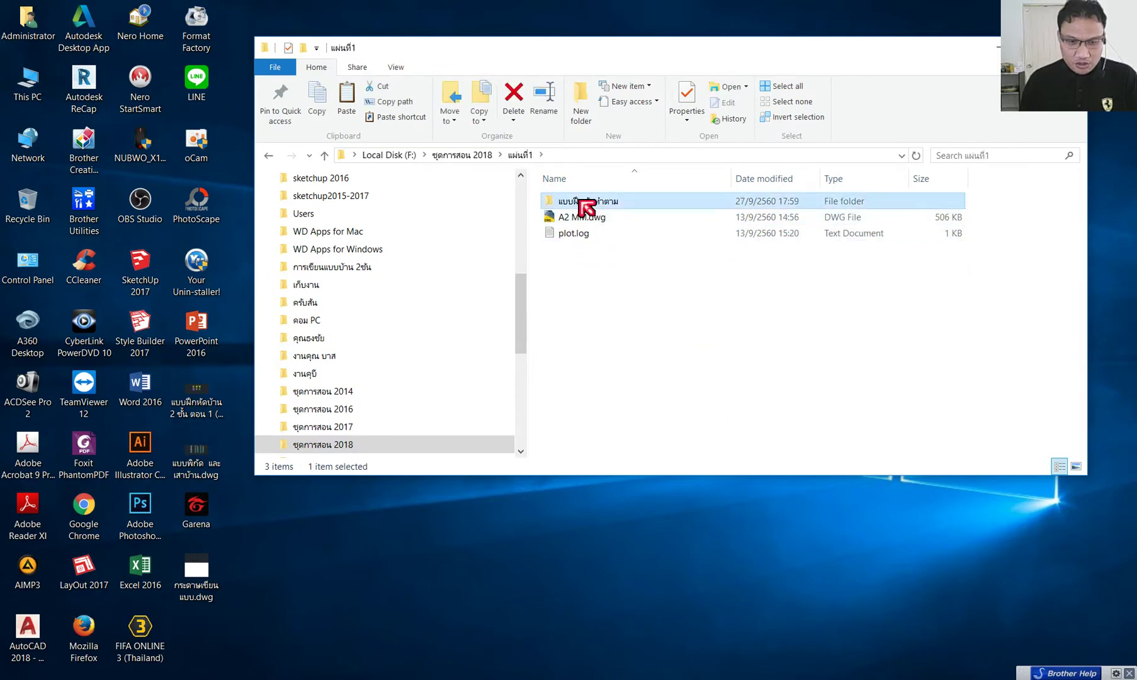
{"action": "double_click", "coordinate": [585, 203]}
{"action": "double_click", "coordinate": [583, 202]}
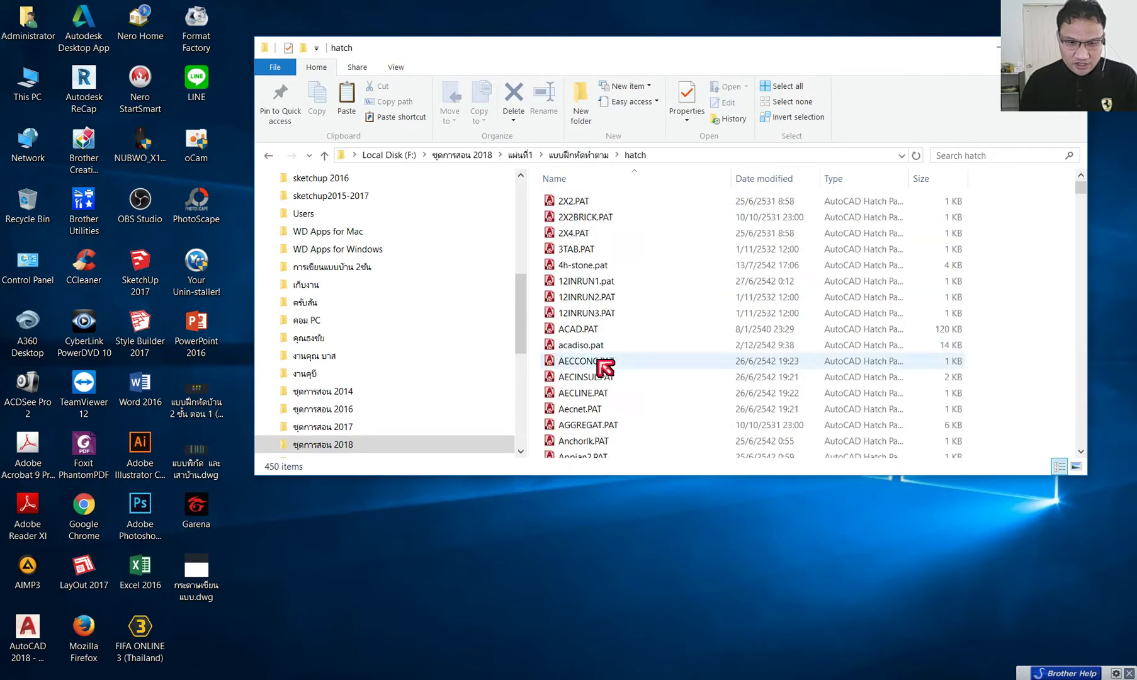
- Select ROOFTILE.PAT plus TROOF1.PAT through TROOF4.PAT in the hatch folder
{"action": "scroll", "coordinate": [603, 366], "scroll_direction": "down", "scroll_amount": 3}
{"action": "scroll", "coordinate": [602, 366], "scroll_direction": "down", "scroll_amount": 6}
{"action": "scroll", "coordinate": [602, 366], "scroll_direction": "down", "scroll_amount": 6}
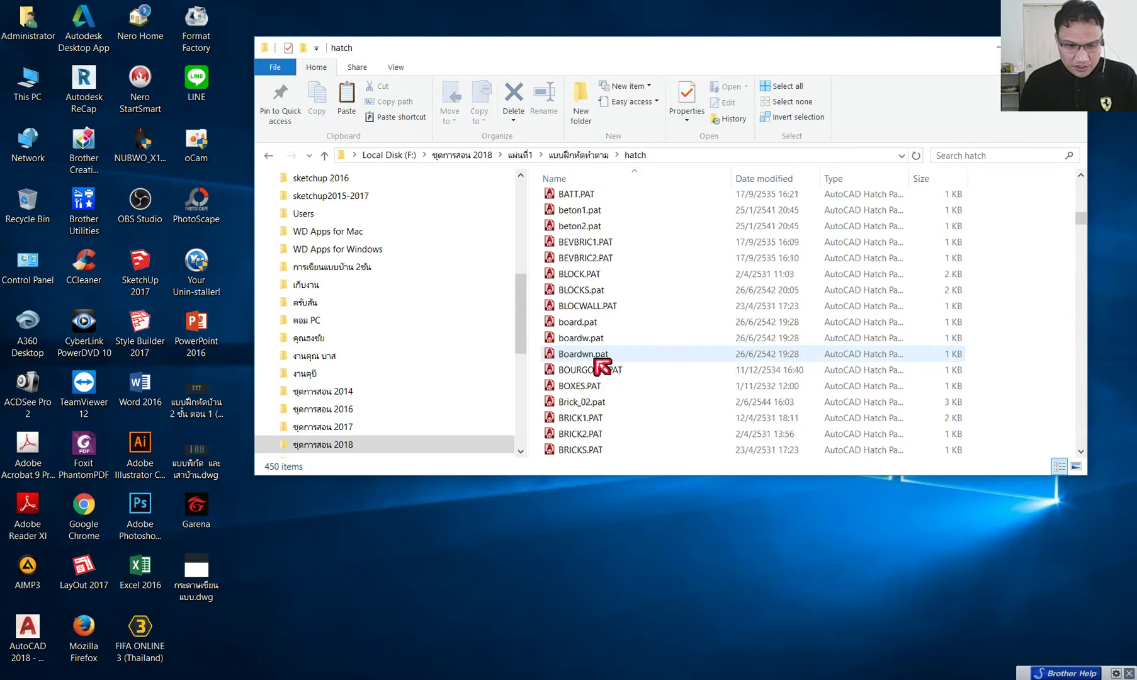
{"action": "scroll", "coordinate": [602, 367], "scroll_direction": "down", "scroll_amount": 6}
{"action": "scroll", "coordinate": [602, 366], "scroll_direction": "down", "scroll_amount": 5}
{"action": "scroll", "coordinate": [601, 368], "scroll_direction": "down", "scroll_amount": 5}
{"action": "scroll", "coordinate": [601, 365], "scroll_direction": "down", "scroll_amount": 3}
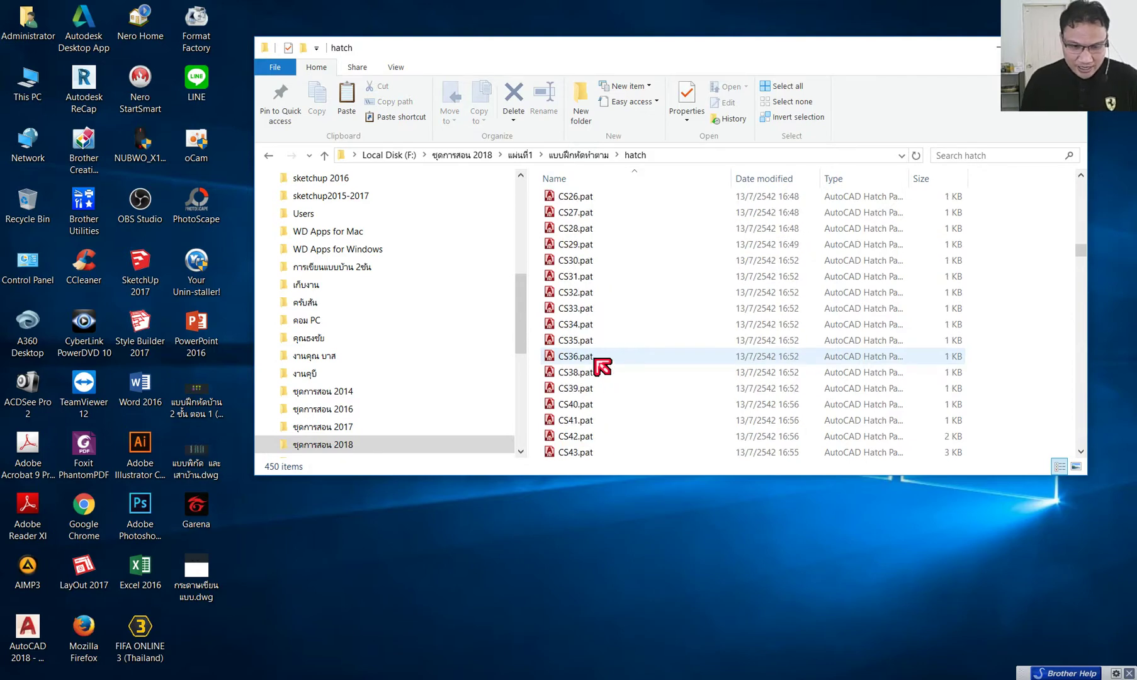
{"action": "scroll", "coordinate": [599, 375], "scroll_direction": "down", "scroll_amount": 2}
{"action": "scroll", "coordinate": [600, 375], "scroll_direction": "down", "scroll_amount": 5}
{"action": "scroll", "coordinate": [598, 377], "scroll_direction": "down", "scroll_amount": 5}
{"action": "scroll", "coordinate": [598, 380], "scroll_direction": "down", "scroll_amount": 5}
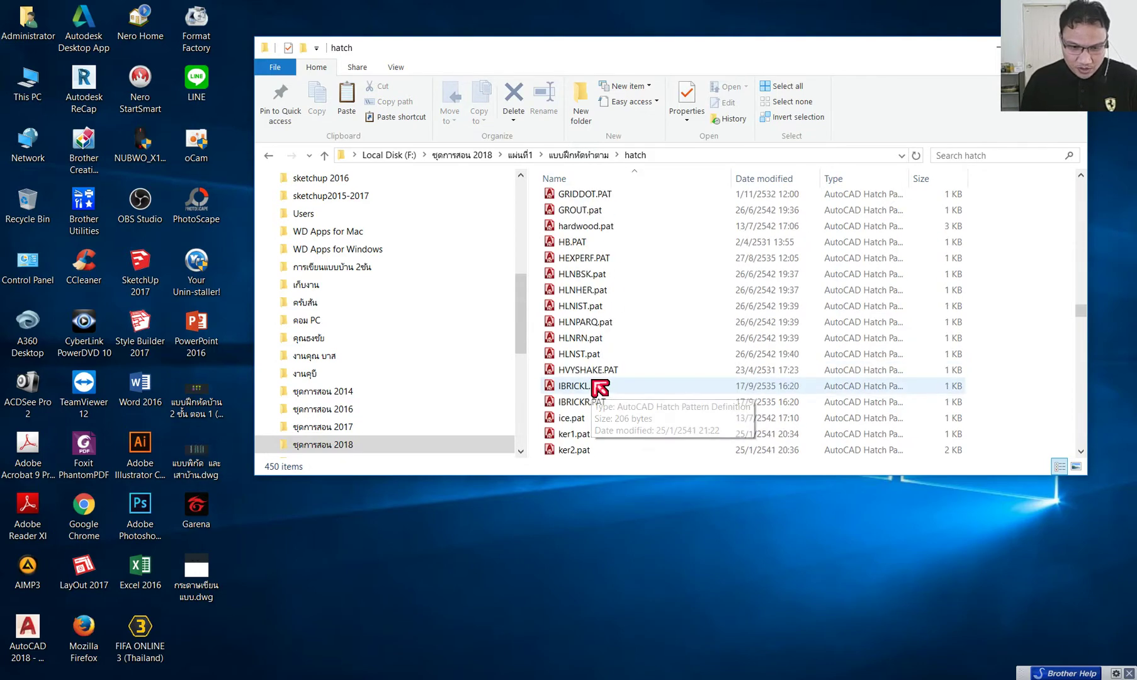
{"action": "scroll", "coordinate": [599, 387], "scroll_direction": "down", "scroll_amount": 5}
{"action": "scroll", "coordinate": [600, 387], "scroll_direction": "down", "scroll_amount": 5}
{"action": "scroll", "coordinate": [600, 388], "scroll_direction": "down", "scroll_amount": 5}
{"action": "scroll", "coordinate": [600, 387], "scroll_direction": "down", "scroll_amount": 5}
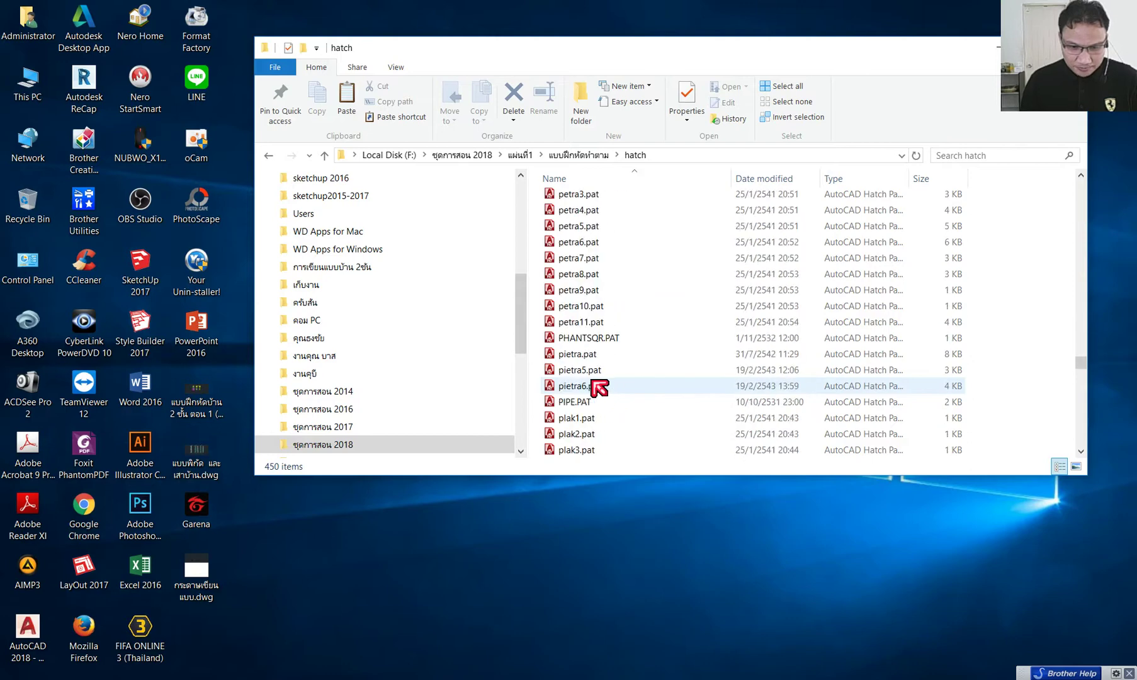
{"action": "scroll", "coordinate": [600, 387], "scroll_direction": "down", "scroll_amount": 5}
{"action": "scroll", "coordinate": [600, 387], "scroll_direction": "down", "scroll_amount": 6}
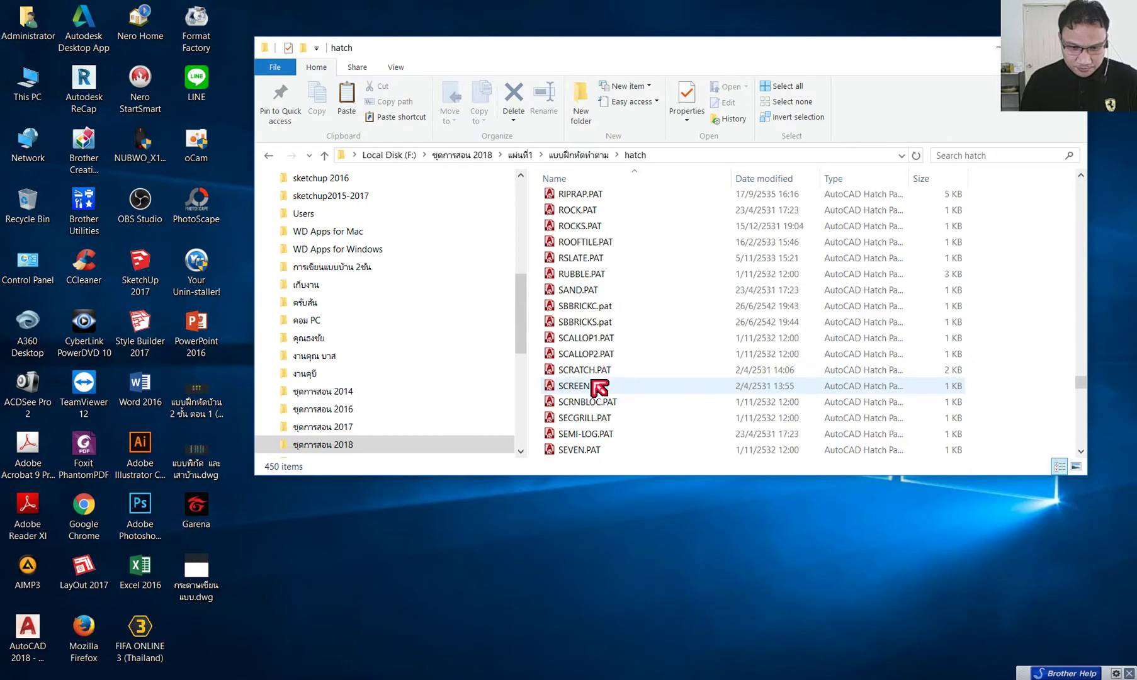
{"action": "left_click", "coordinate": [598, 243]}
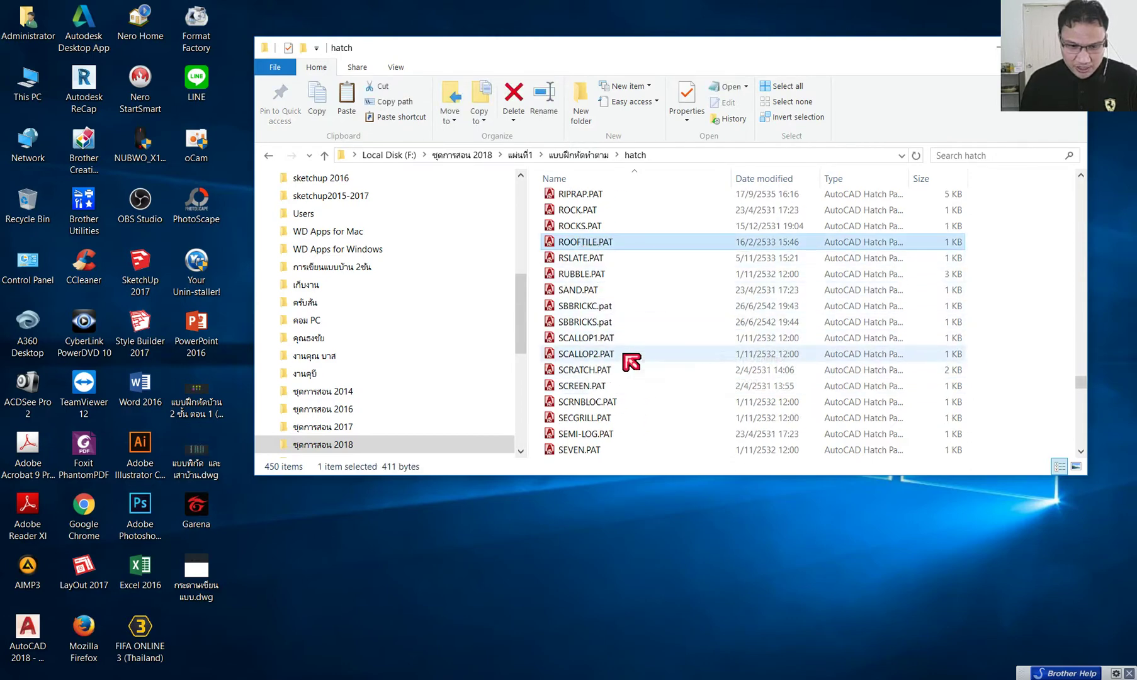
{"action": "scroll", "coordinate": [631, 361], "scroll_direction": "down", "scroll_amount": 6}
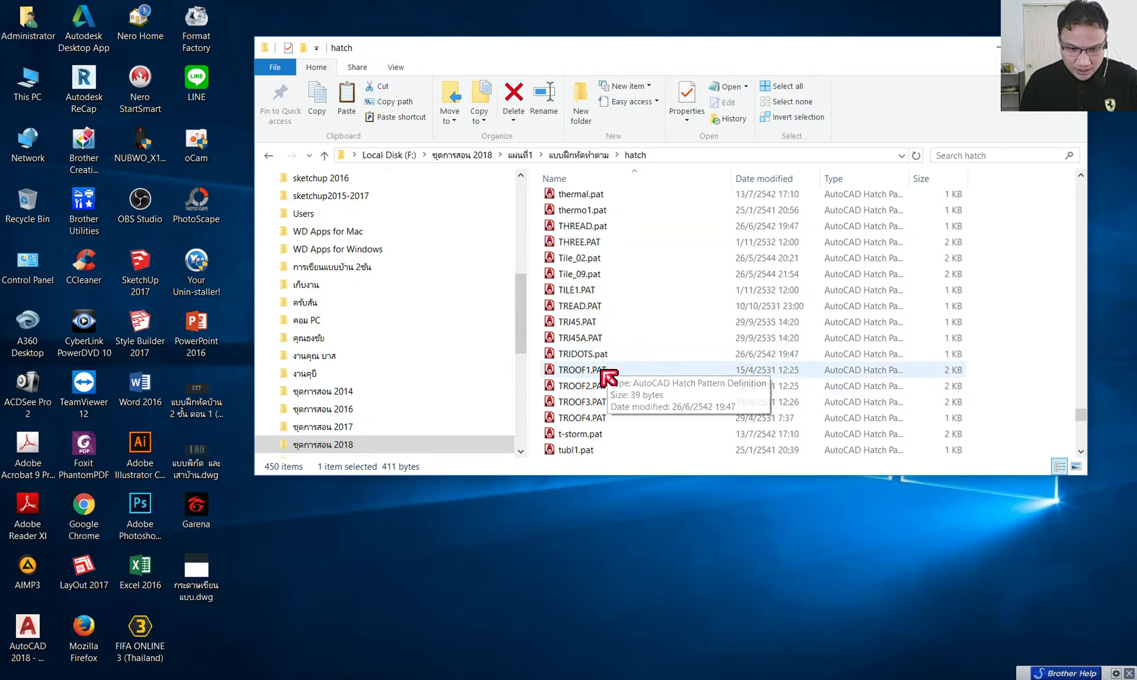
{"action": "left_click_drag", "start_coordinate": [584, 372], "coordinate": [583, 423]}
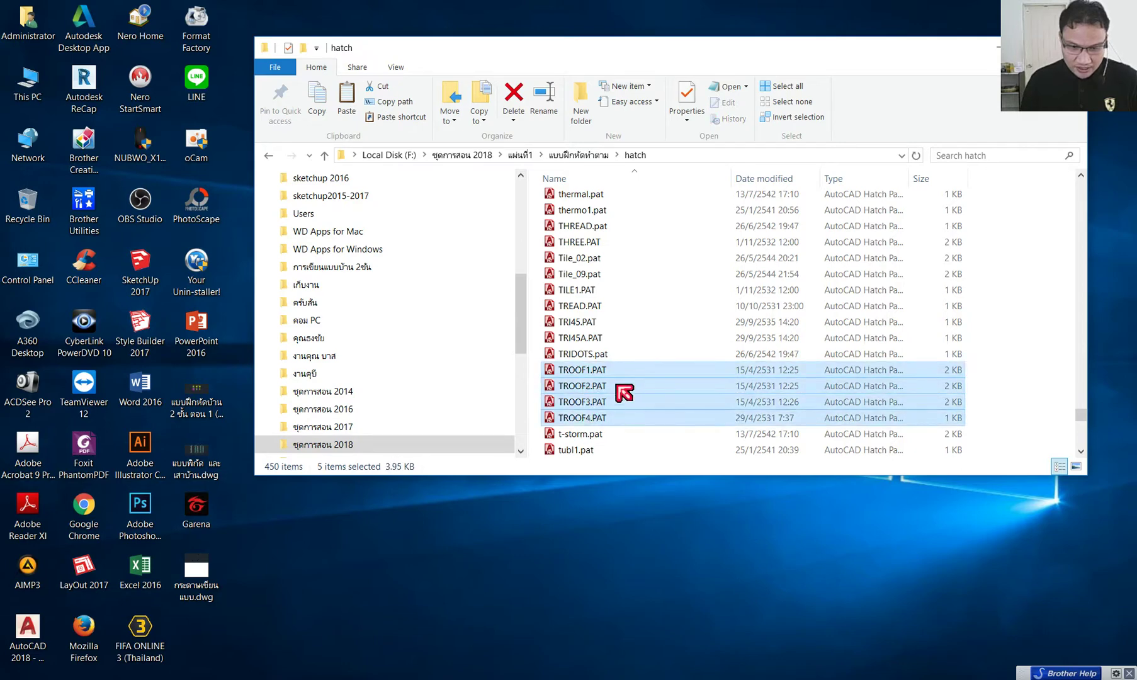
{"action": "scroll", "coordinate": [620, 389], "scroll_direction": "up", "scroll_amount": 4}
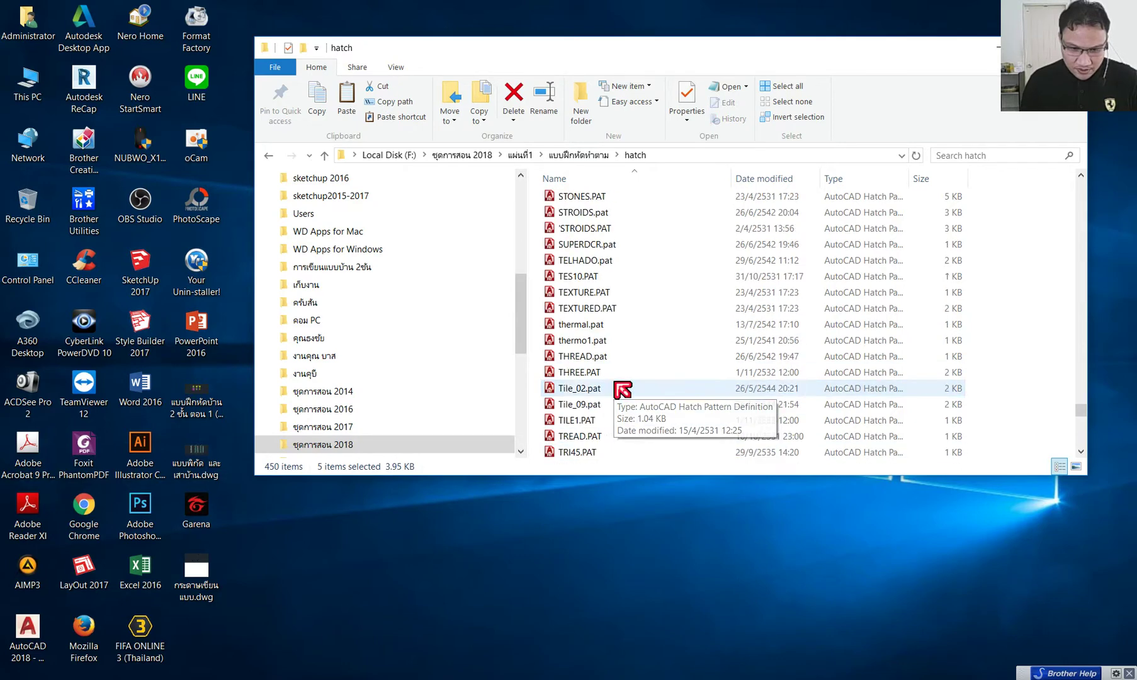
{"action": "scroll", "coordinate": [620, 389], "scroll_direction": "up", "scroll_amount": 4}
{"action": "scroll", "coordinate": [620, 389], "scroll_direction": "up", "scroll_amount": 5}
{"action": "scroll", "coordinate": [620, 389], "scroll_direction": "up", "scroll_amount": 5}
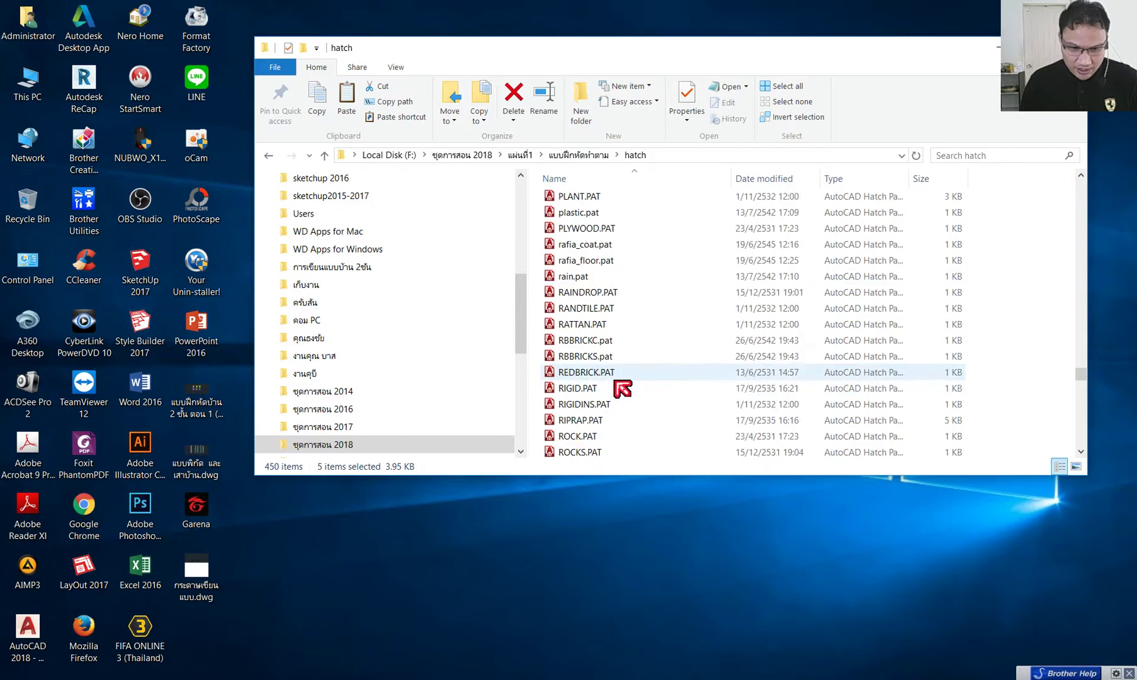
{"action": "scroll", "coordinate": [620, 389], "scroll_direction": "up", "scroll_amount": 5}
{"action": "scroll", "coordinate": [620, 389], "scroll_direction": "up", "scroll_amount": 5}
{"action": "scroll", "coordinate": [624, 389], "scroll_direction": "up", "scroll_amount": 5}
{"action": "scroll", "coordinate": [623, 389], "scroll_direction": "up", "scroll_amount": 5}
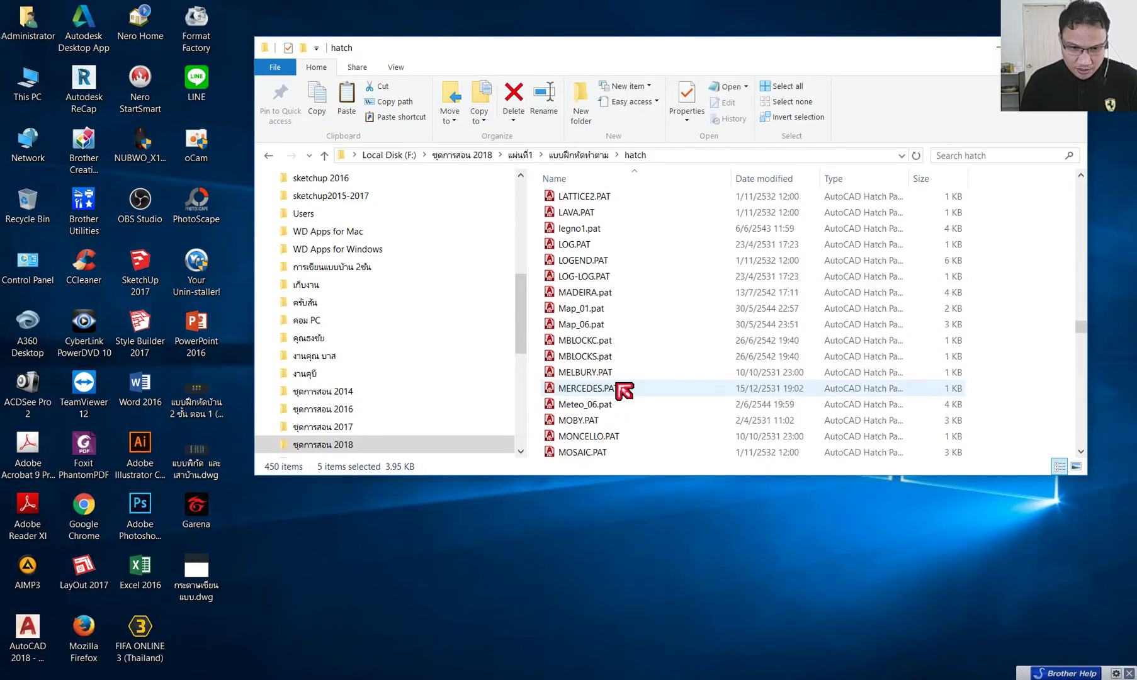
{"action": "scroll", "coordinate": [623, 389], "scroll_direction": "up", "scroll_amount": 5}
{"action": "scroll", "coordinate": [624, 391], "scroll_direction": "up", "scroll_amount": 5}
{"action": "scroll", "coordinate": [624, 391], "scroll_direction": "down", "scroll_amount": 1}
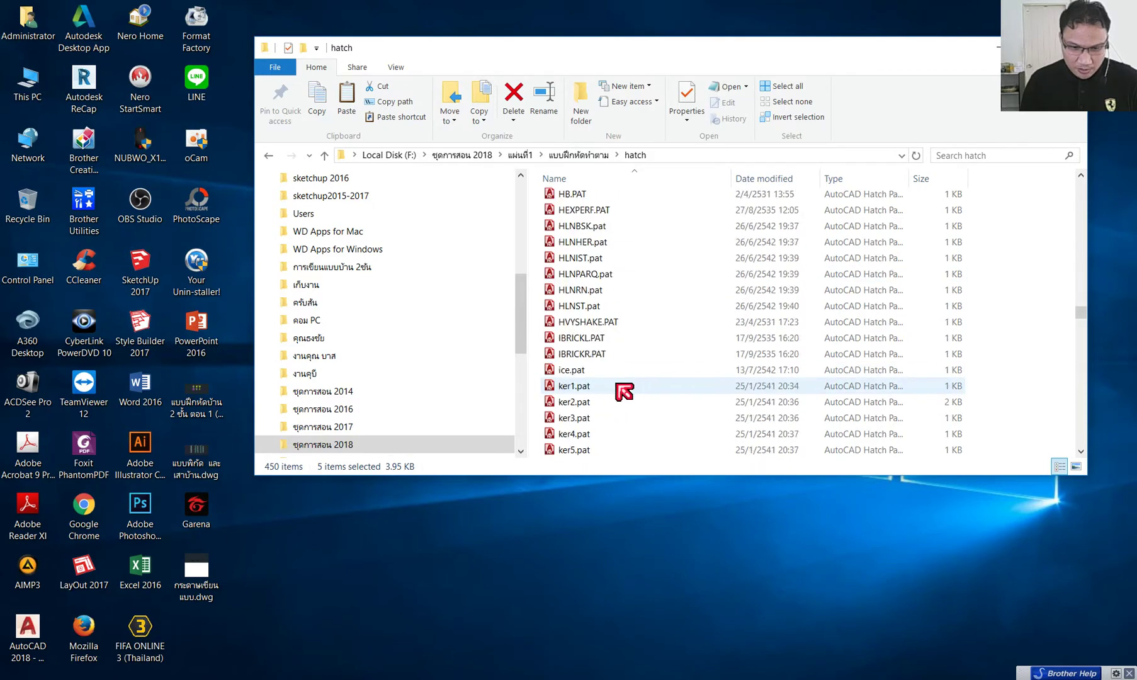
{"action": "scroll", "coordinate": [624, 391], "scroll_direction": "down", "scroll_amount": 5}
{"action": "scroll", "coordinate": [625, 391], "scroll_direction": "down", "scroll_amount": 5}
{"action": "scroll", "coordinate": [625, 391], "scroll_direction": "down", "scroll_amount": 3}
{"action": "scroll", "coordinate": [625, 391], "scroll_direction": "up", "scroll_amount": 5}
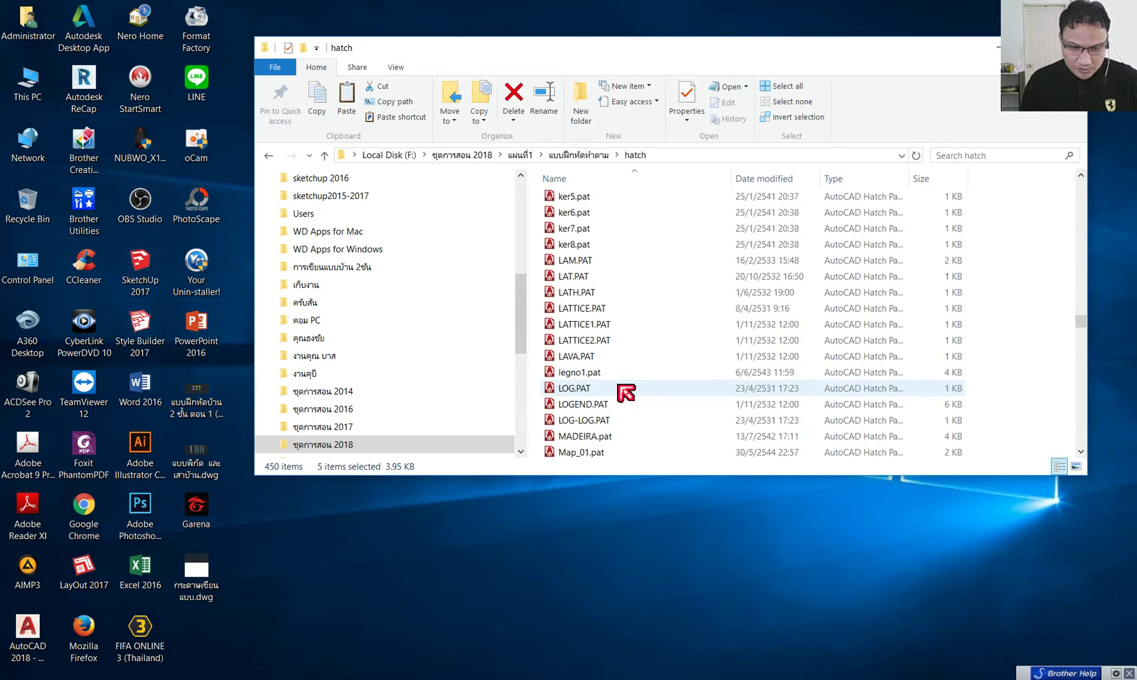
{"action": "scroll", "coordinate": [627, 393], "scroll_direction": "up", "scroll_amount": 3}
{"action": "scroll", "coordinate": [625, 391], "scroll_direction": "down", "scroll_amount": 1}
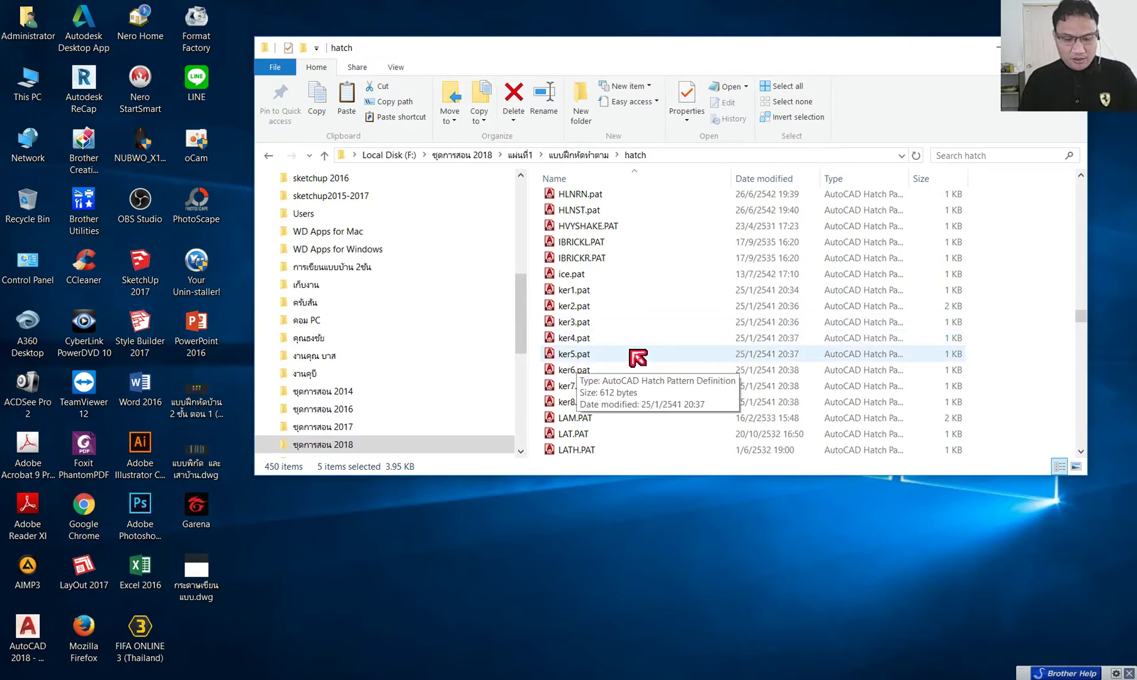
{"action": "scroll", "coordinate": [637, 357], "scroll_direction": "down", "scroll_amount": 10}
{"action": "scroll", "coordinate": [642, 352], "scroll_direction": "down", "scroll_amount": 10}
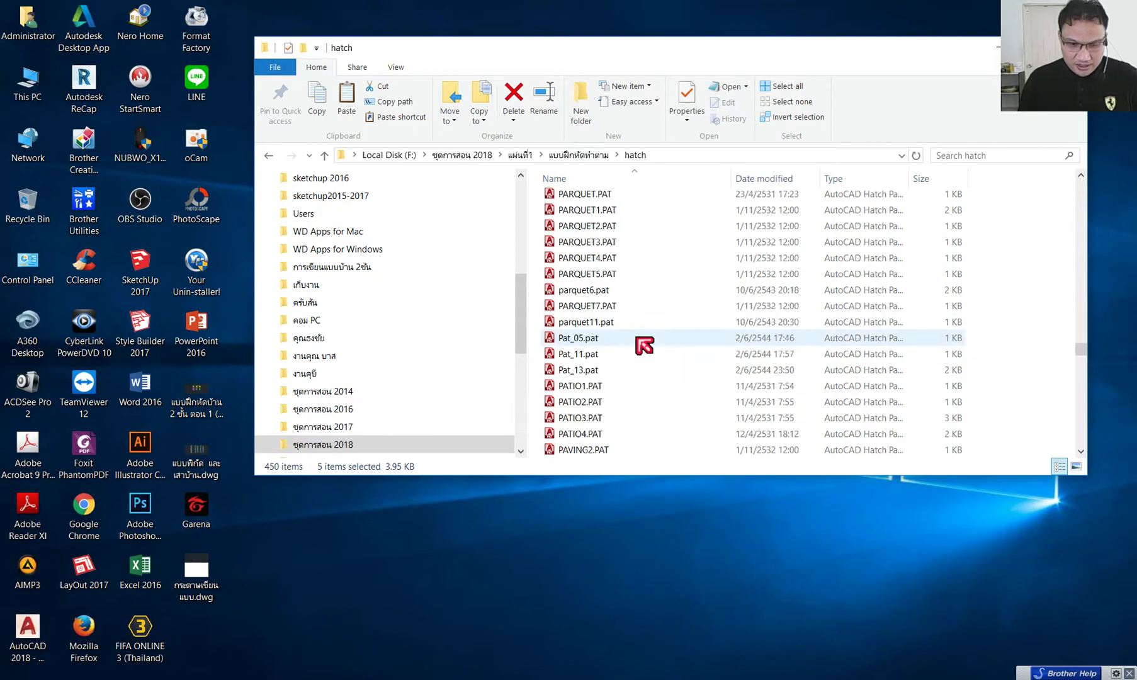
{"action": "scroll", "coordinate": [646, 349], "scroll_direction": "down", "scroll_amount": 10}
{"action": "scroll", "coordinate": [644, 356], "scroll_direction": "down", "scroll_amount": 8}
{"action": "scroll", "coordinate": [643, 359], "scroll_direction": "down", "scroll_amount": 1}
{"action": "scroll", "coordinate": [639, 333], "scroll_direction": "up", "scroll_amount": 2}
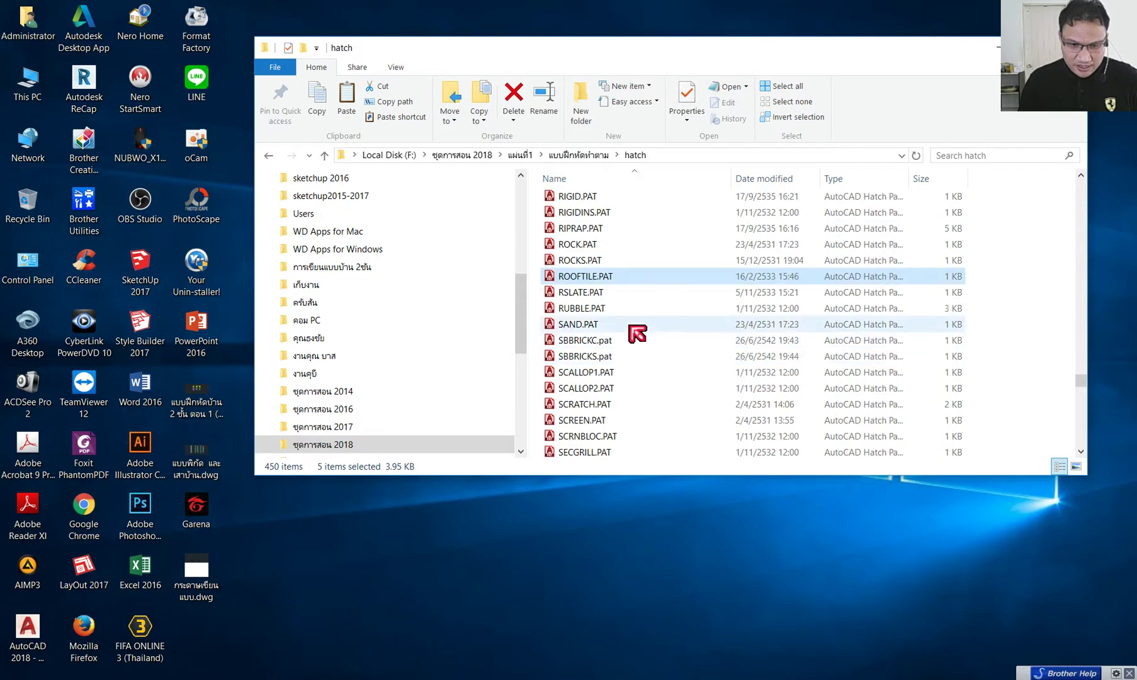
- Copy the five selected pattern files and go to the Win10_V2 (C:) drive
{"action": "right_click", "coordinate": [634, 277]}
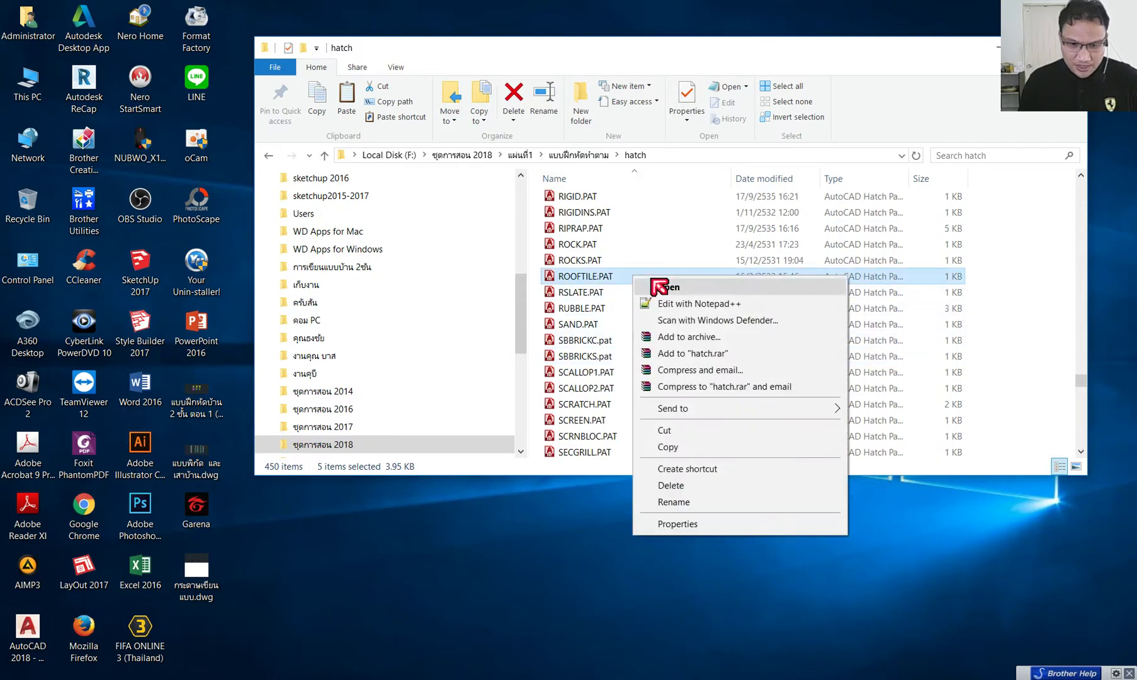
{"action": "left_click", "coordinate": [679, 448]}
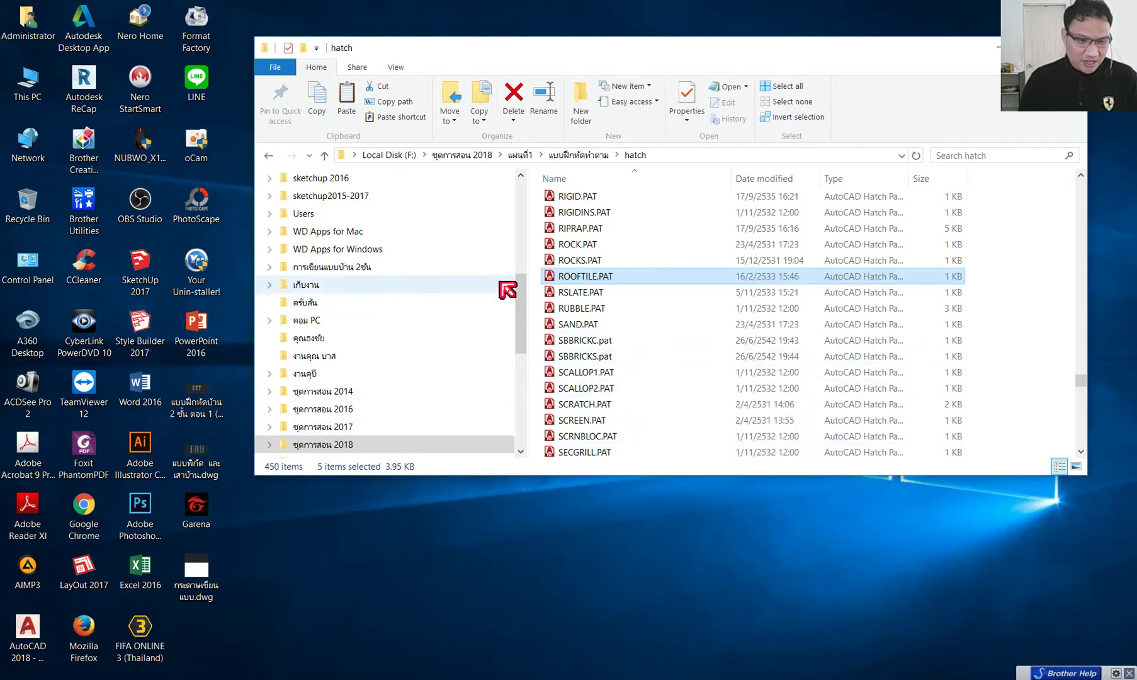
{"action": "left_click", "coordinate": [324, 156]}
{"action": "scroll", "coordinate": [426, 298], "scroll_direction": "up", "scroll_amount": 2}
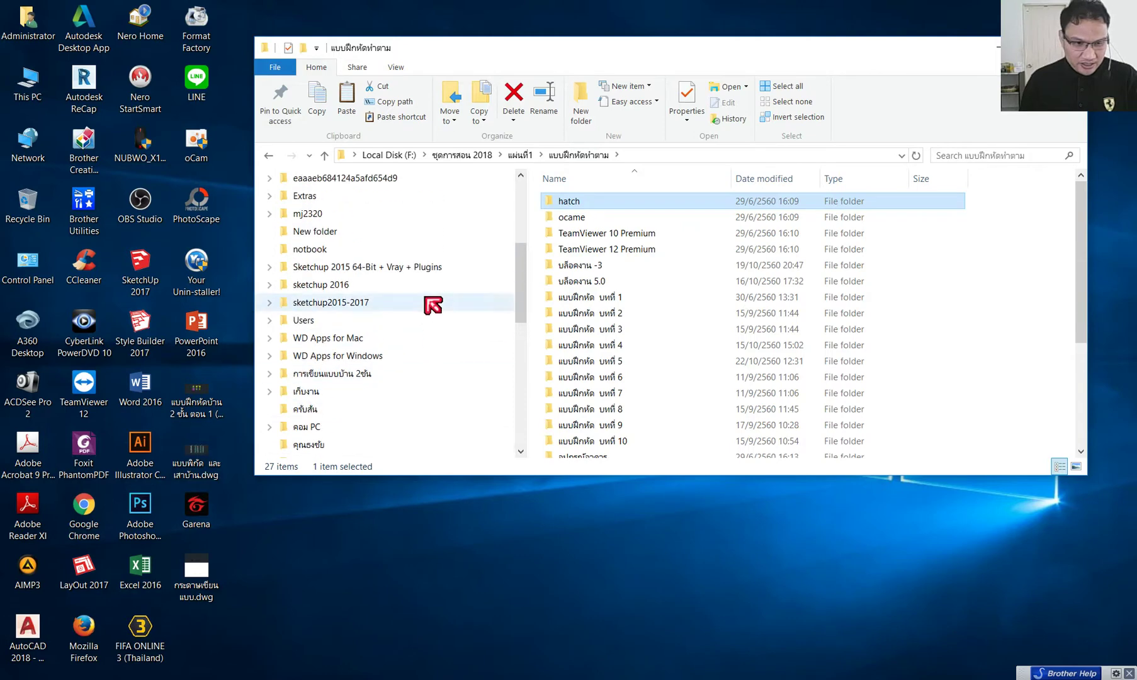
{"action": "scroll", "coordinate": [433, 304], "scroll_direction": "up", "scroll_amount": 3}
{"action": "left_click", "coordinate": [301, 260]}
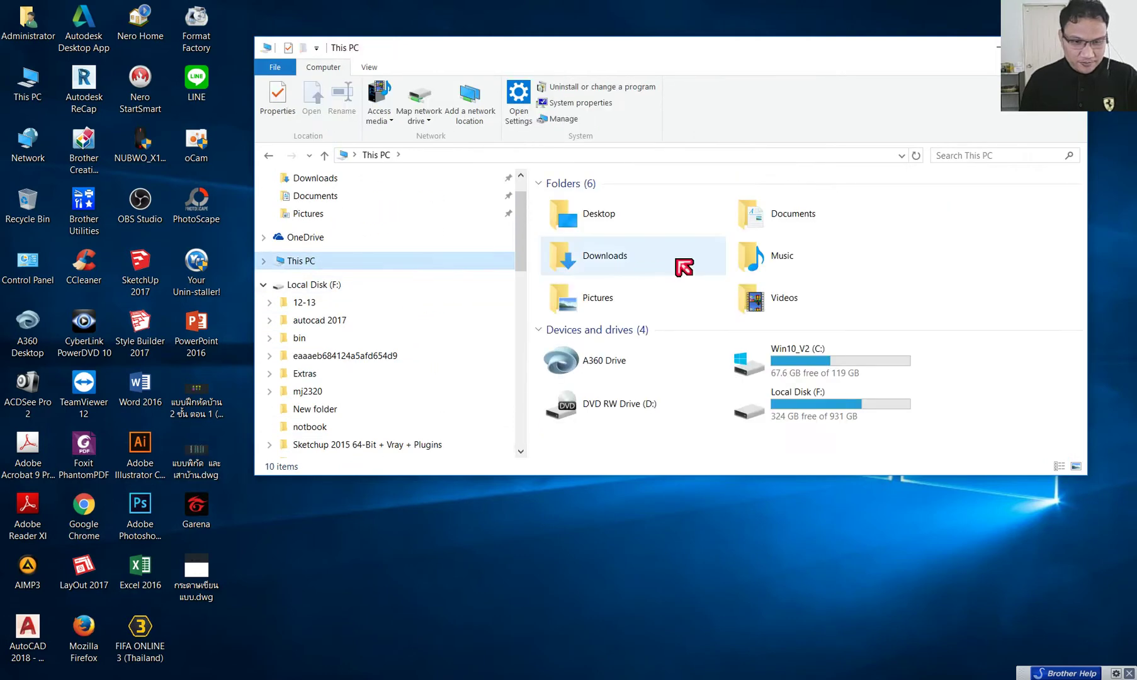
{"action": "double_click", "coordinate": [777, 373]}
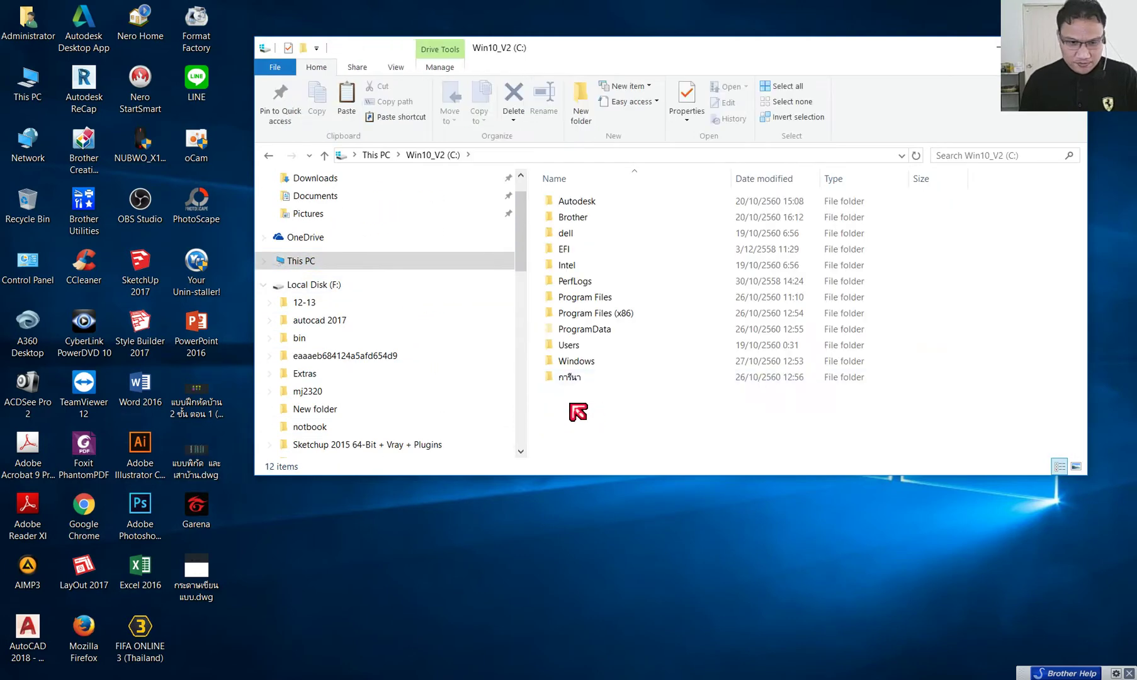
- Paste the files into Program Files > Autodesk > AutoCAD 2018 > Support, skipping the admin prompt
{"action": "double_click", "coordinate": [592, 301]}
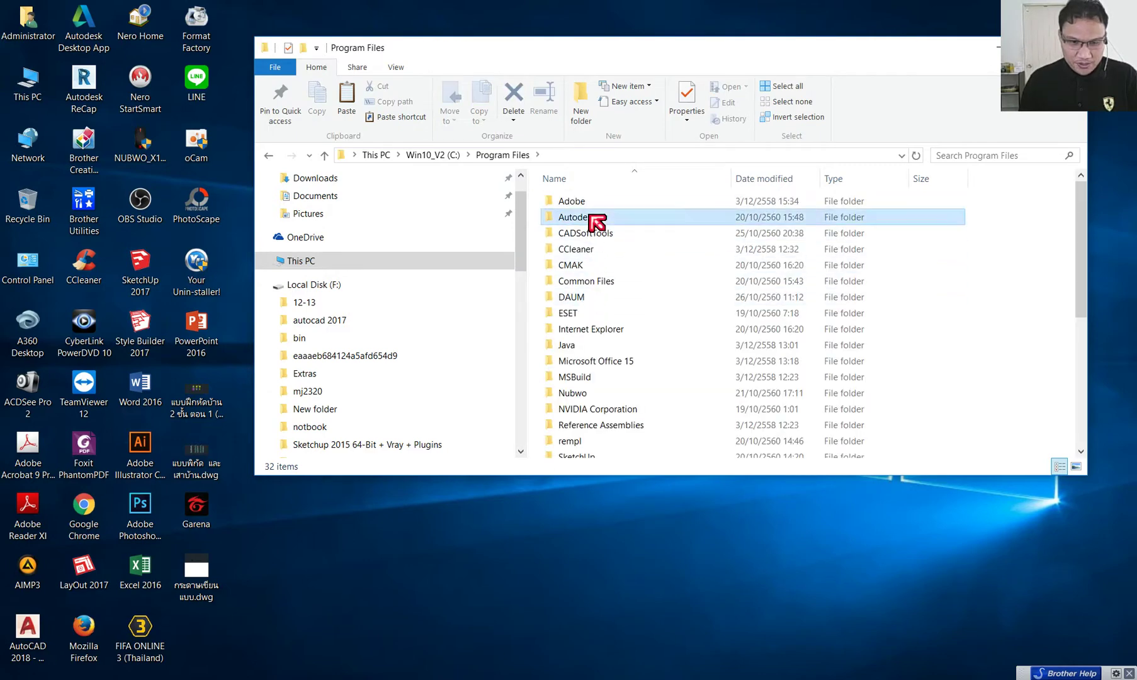
{"action": "double_click", "coordinate": [596, 219]}
{"action": "double_click", "coordinate": [604, 219]}
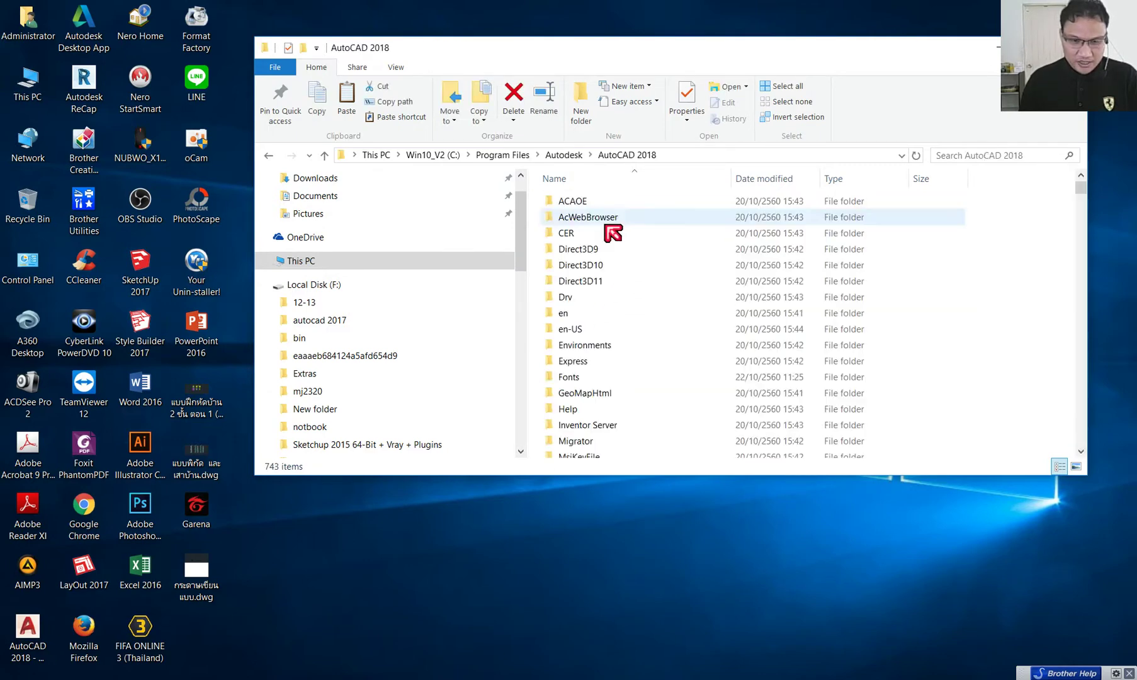
{"action": "scroll", "coordinate": [611, 409], "scroll_direction": "down", "scroll_amount": 4}
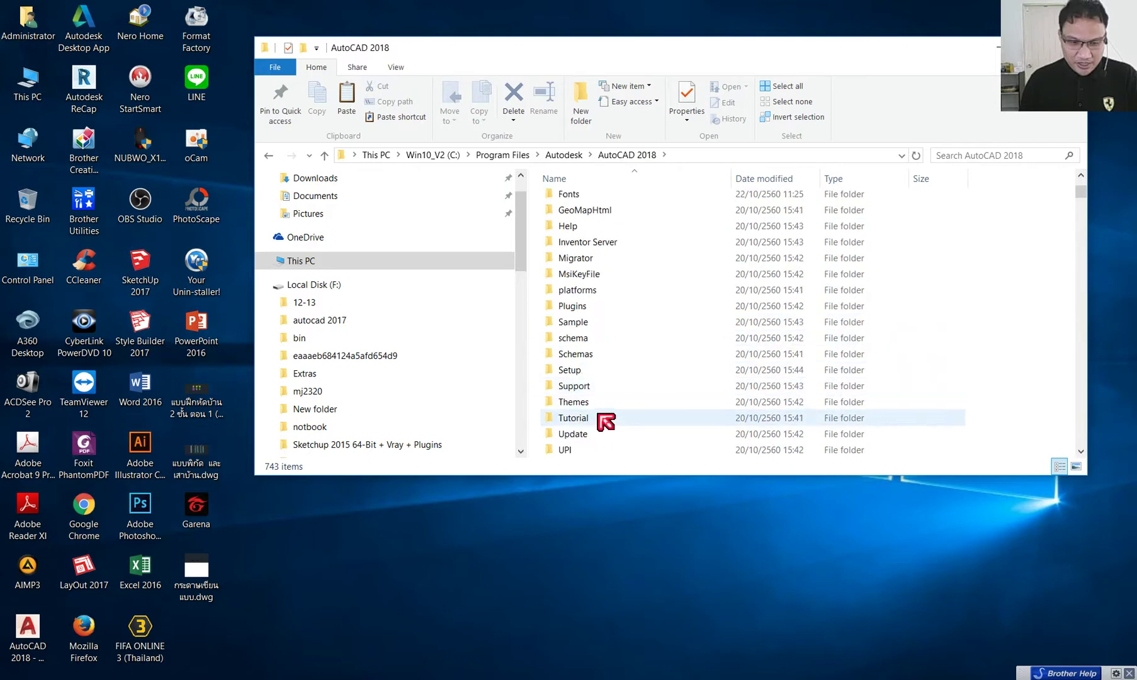
{"action": "double_click", "coordinate": [579, 386]}
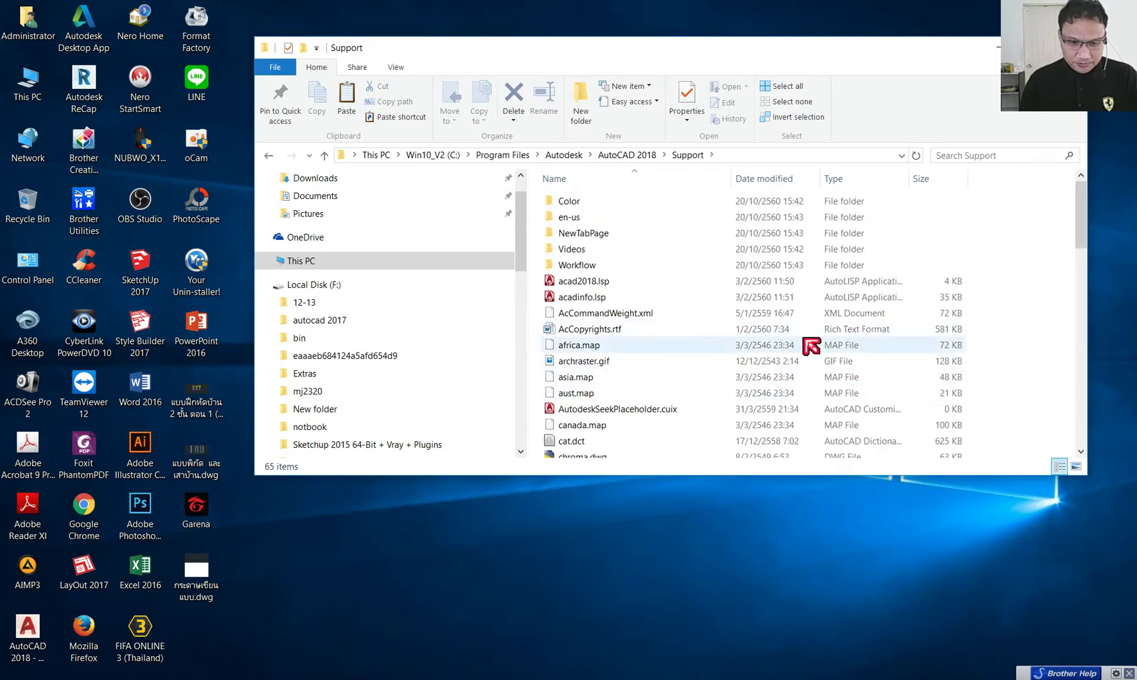
{"action": "right_click", "coordinate": [1036, 379]}
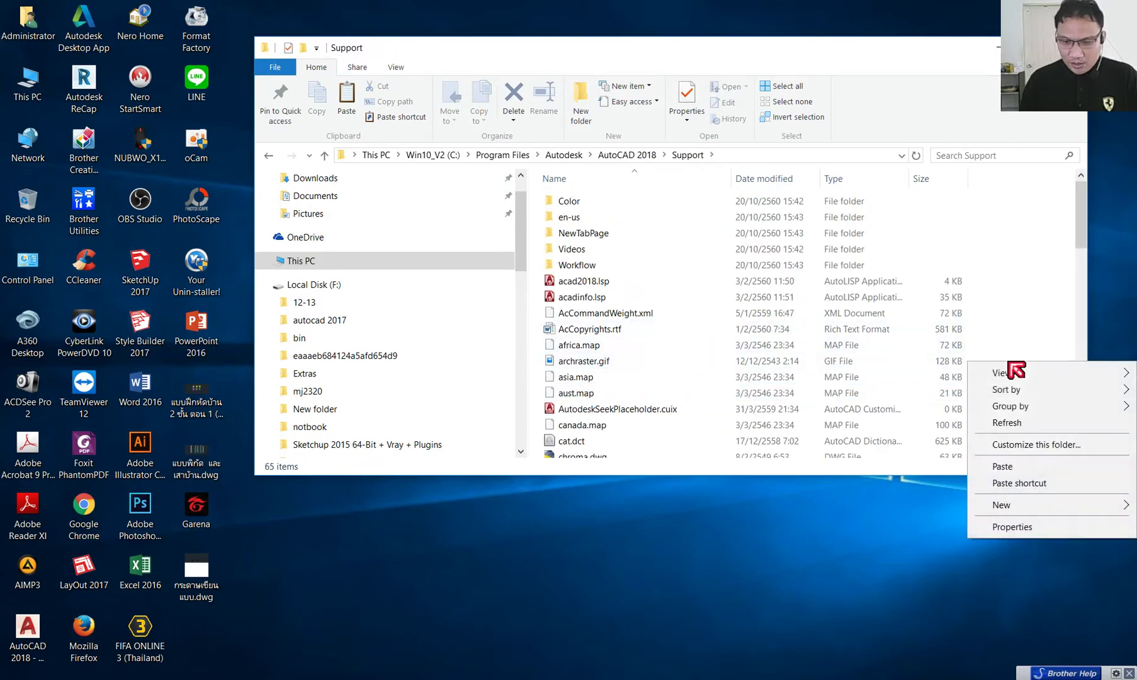
{"action": "left_click", "coordinate": [1013, 466]}
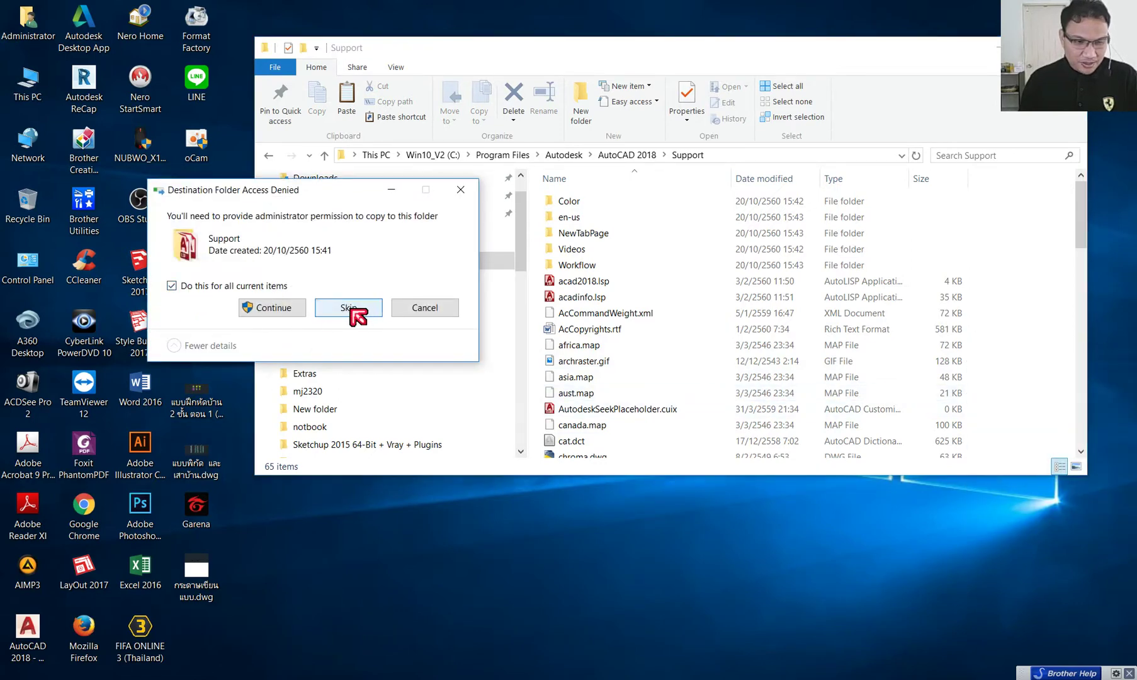
{"action": "left_click", "coordinate": [350, 308]}
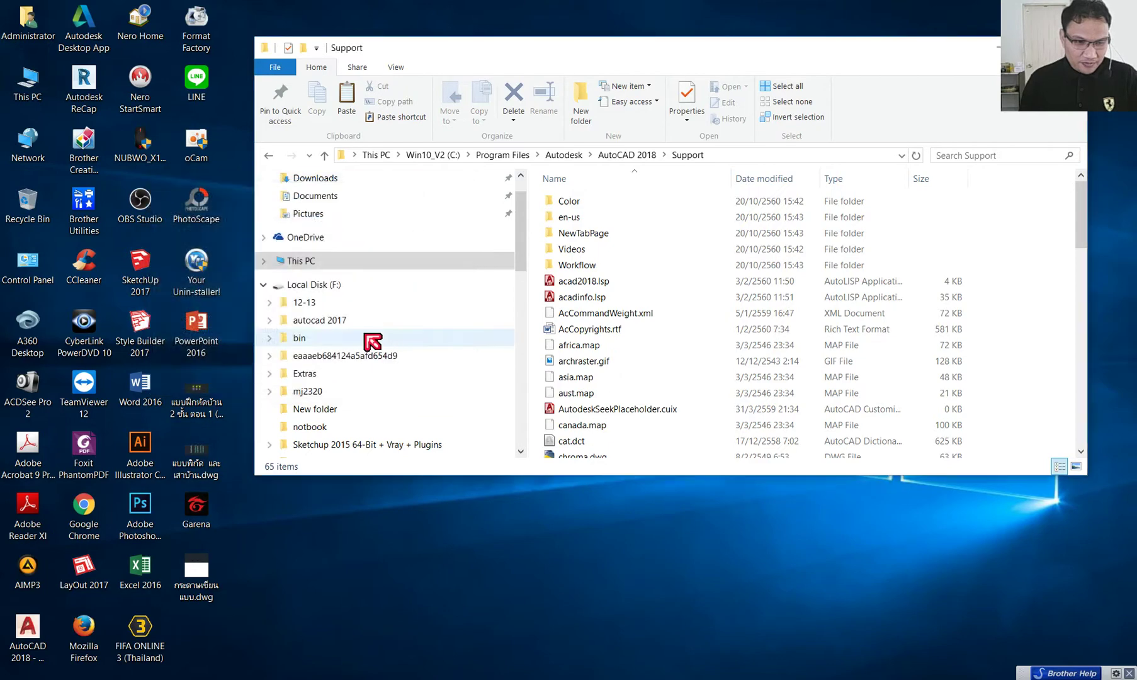
{"action": "scroll", "coordinate": [652, 330], "scroll_direction": "down", "scroll_amount": 5}
- Close Explorer, relaunch AutoCAD 2018 and reopen the most recent house drawing
{"action": "left_click", "coordinate": [1072, 47]}
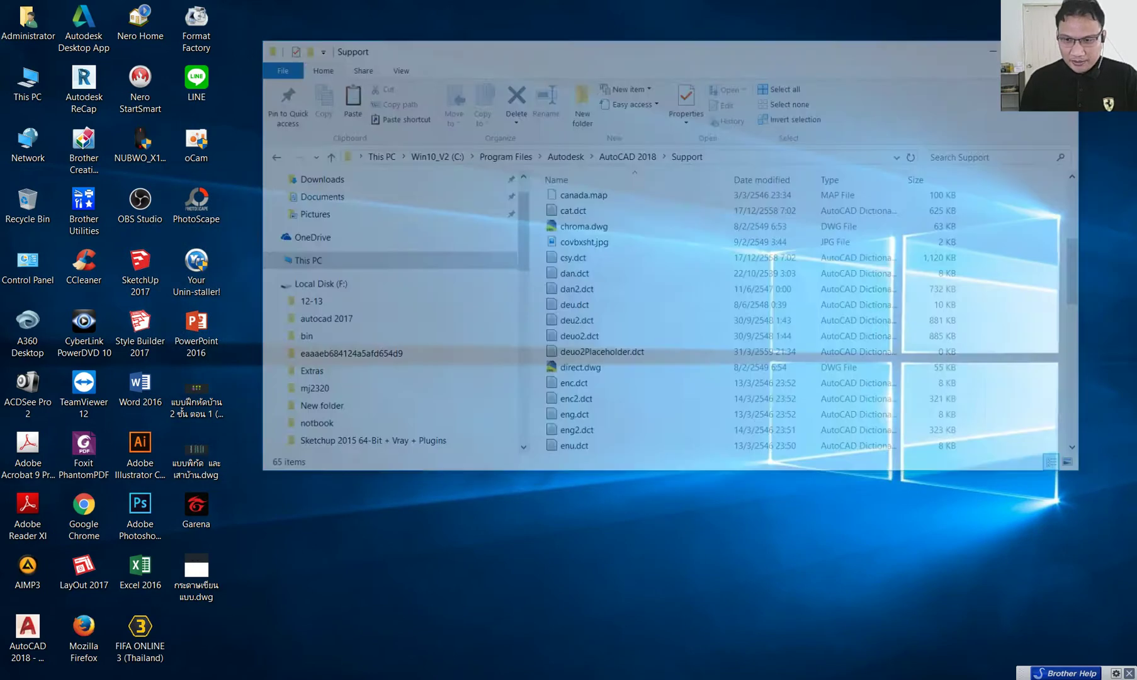
{"action": "double_click", "coordinate": [31, 632]}
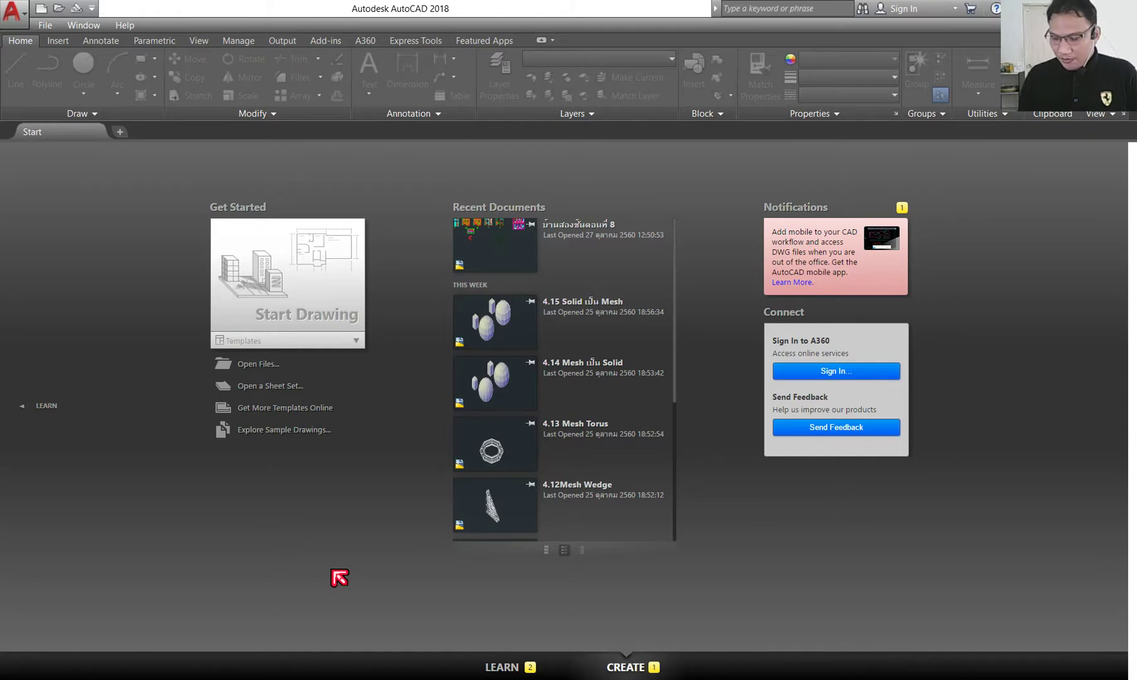
{"action": "left_click", "coordinate": [505, 263]}
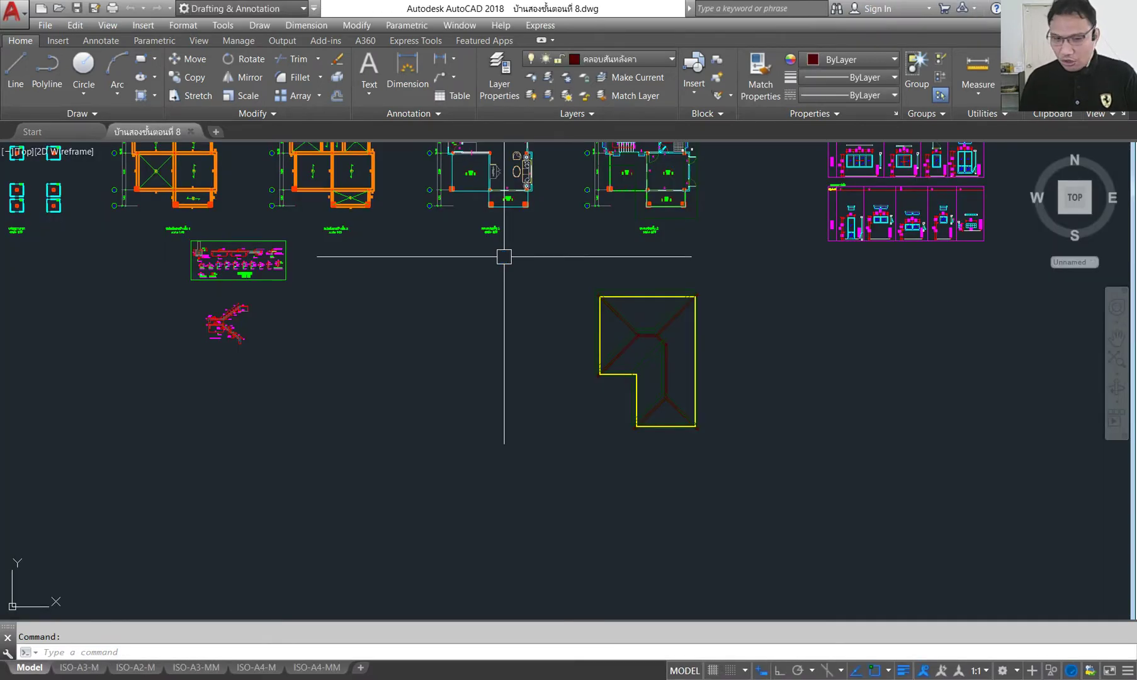
- Zoom to the L-shaped roof plan and window-select its hip and ridge lines
{"action": "middle_click_drag", "start_coordinate": [620, 333], "coordinate": [610, 373]}
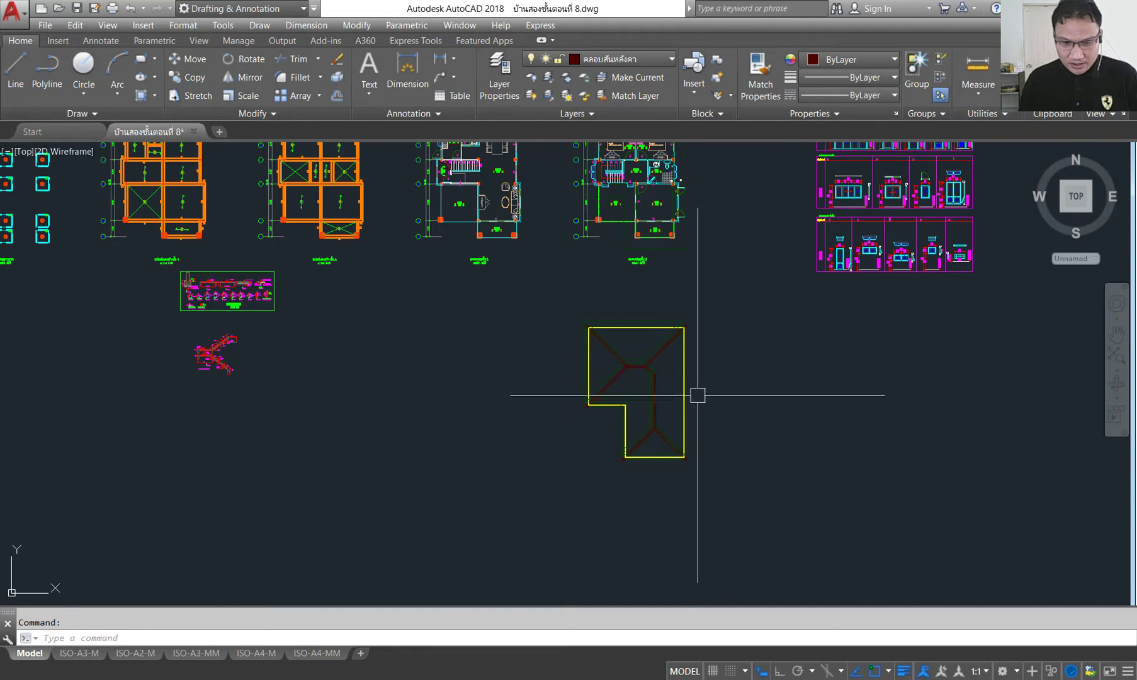
{"action": "scroll", "coordinate": [681, 392], "scroll_direction": "up", "scroll_amount": 2}
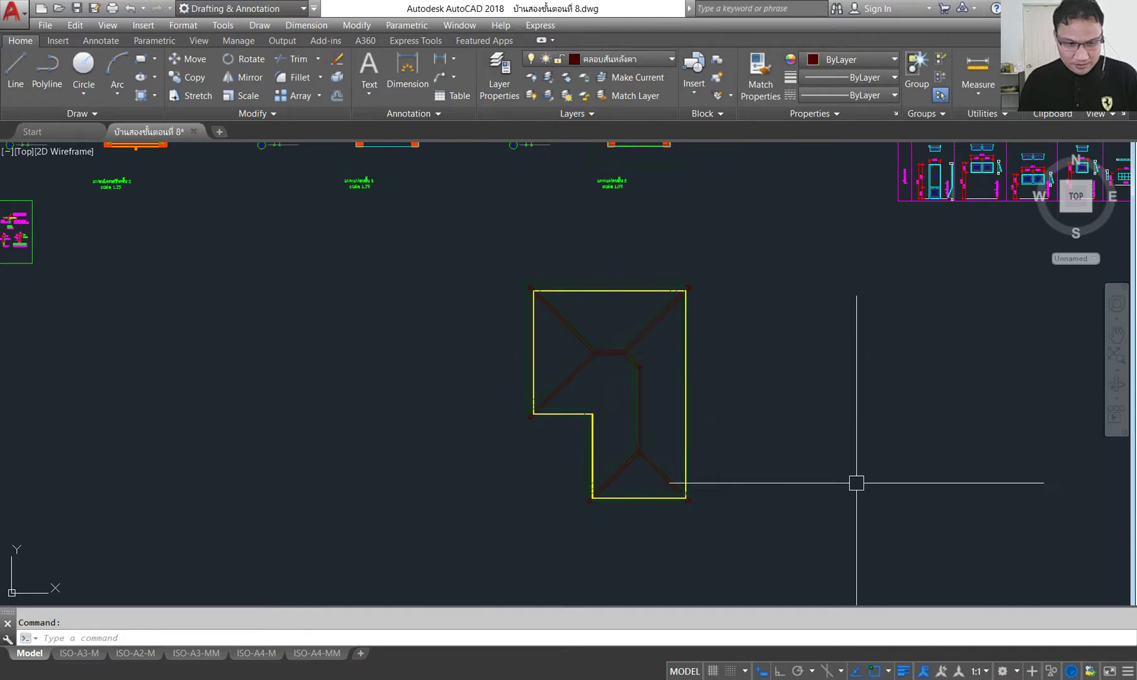
{"action": "scroll", "coordinate": [698, 438], "scroll_direction": "down", "scroll_amount": 6}
{"action": "scroll", "coordinate": [698, 449], "scroll_direction": "up", "scroll_amount": 8}
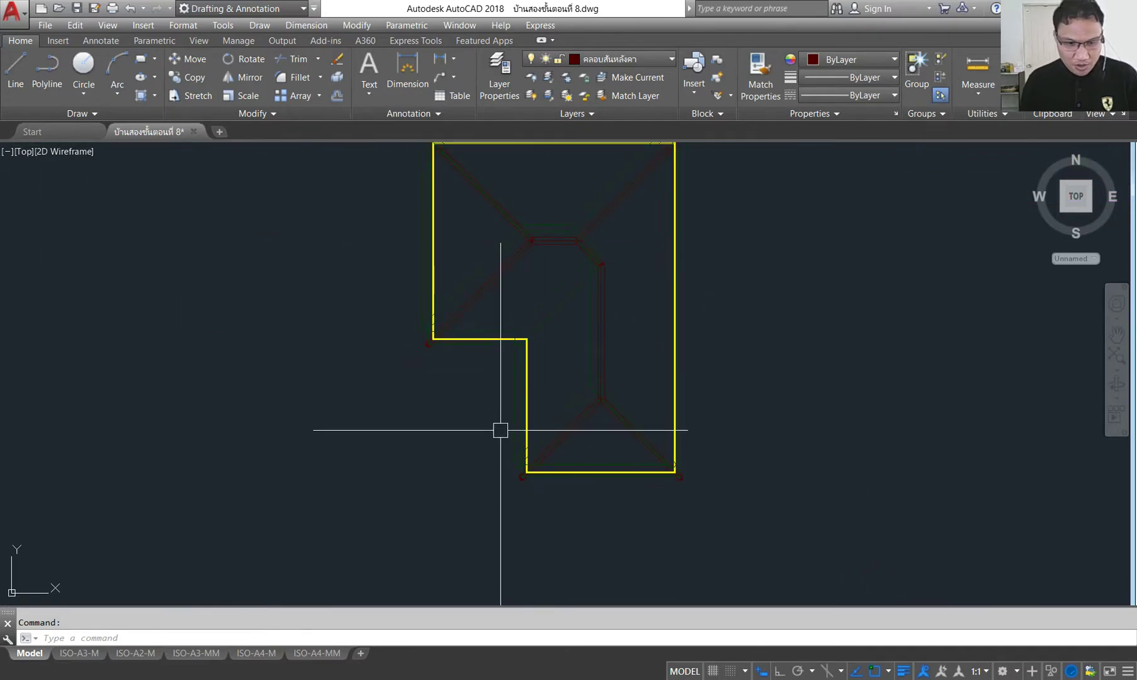
{"action": "middle_click_drag", "start_coordinate": [493, 425], "coordinate": [517, 450]}
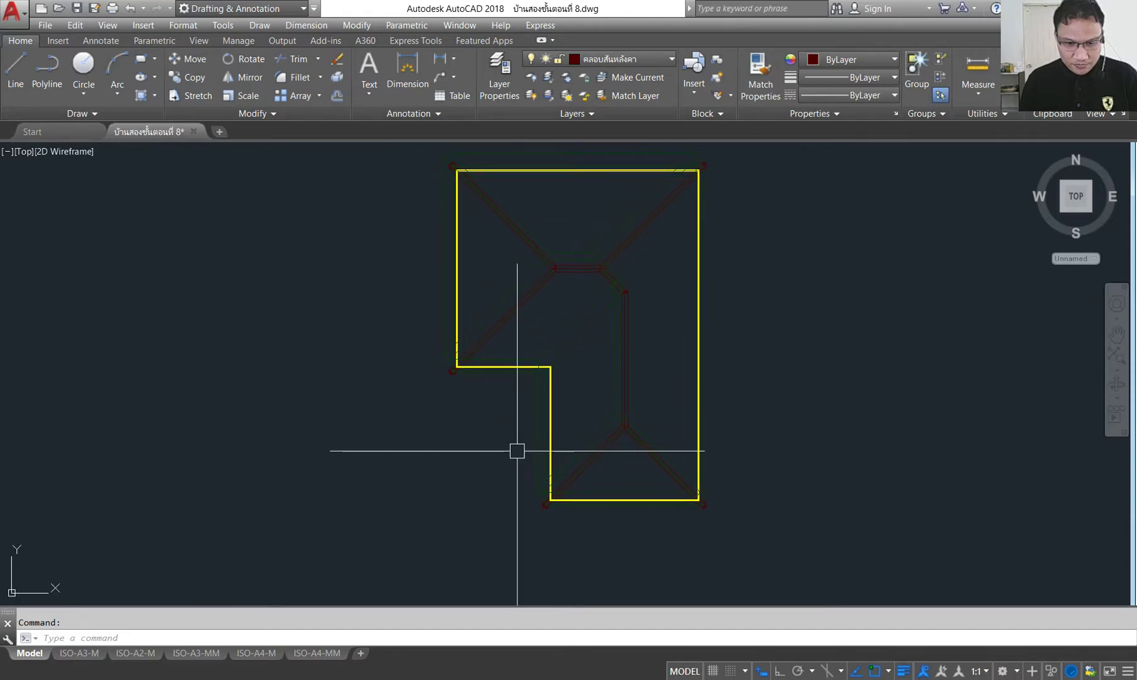
{"action": "scroll", "coordinate": [548, 271], "scroll_direction": "up", "scroll_amount": 5}
{"action": "scroll", "coordinate": [609, 246], "scroll_direction": "up", "scroll_amount": 2}
{"action": "scroll", "coordinate": [593, 308], "scroll_direction": "up", "scroll_amount": 3}
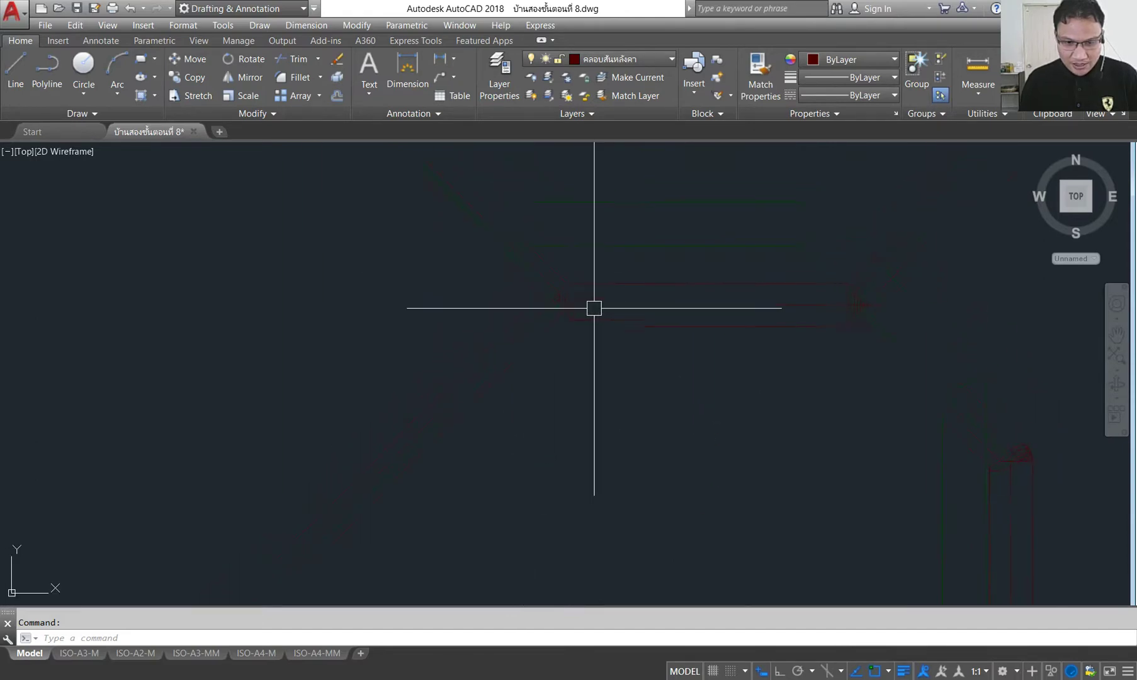
{"action": "scroll", "coordinate": [624, 260], "scroll_direction": "down", "scroll_amount": 3}
{"action": "left_click", "coordinate": [624, 260]}
{"action": "left_click", "coordinate": [527, 347]}
- Reselect the roof plan lines with a crossing window
{"action": "scroll", "coordinate": [575, 337], "scroll_direction": "down", "scroll_amount": 5}
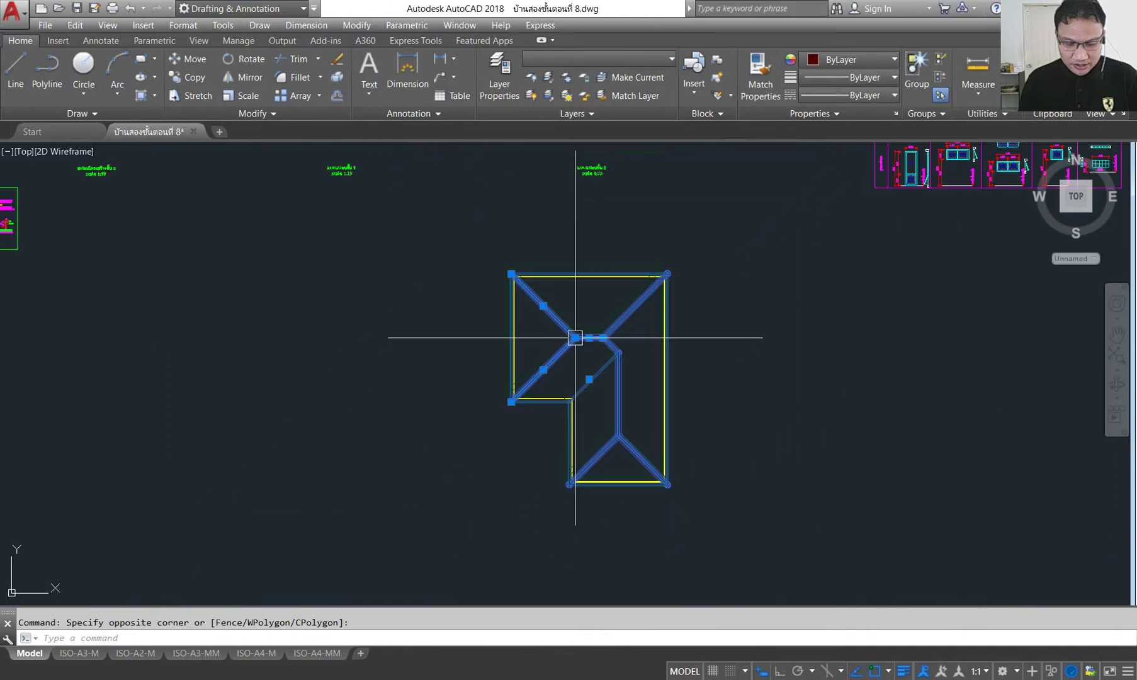
{"action": "scroll", "coordinate": [591, 408], "scroll_direction": "up", "scroll_amount": 3}
{"action": "scroll", "coordinate": [559, 424], "scroll_direction": "up", "scroll_amount": 3}
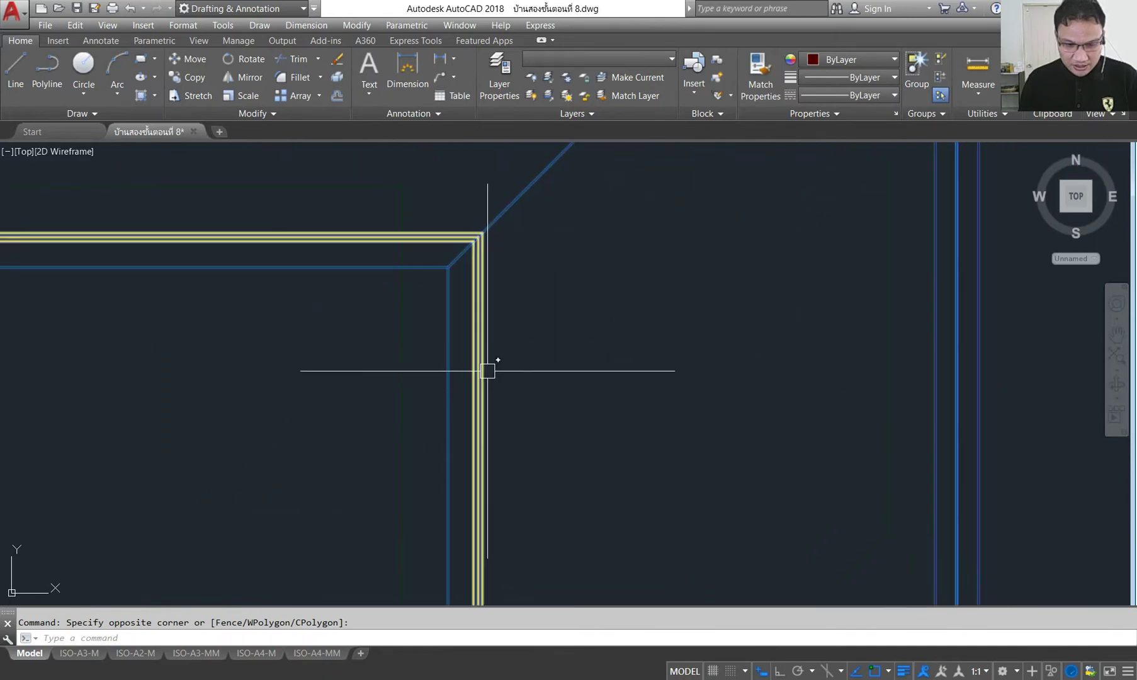
{"action": "left_click", "coordinate": [641, 348]}
{"action": "scroll", "coordinate": [641, 348], "scroll_direction": "down", "scroll_amount": 2}
{"action": "scroll", "coordinate": [641, 349], "scroll_direction": "down", "scroll_amount": 3}
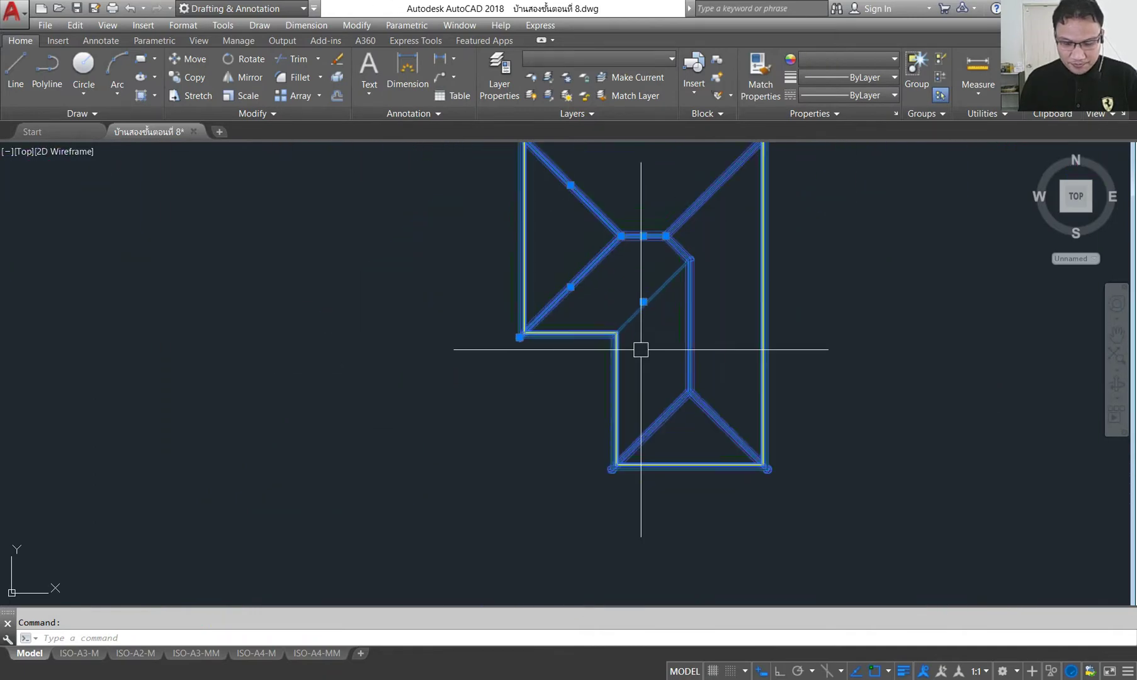
{"action": "scroll", "coordinate": [641, 349], "scroll_direction": "up", "scroll_amount": 3}
{"action": "scroll", "coordinate": [611, 349], "scroll_direction": "up", "scroll_amount": 3}
{"action": "left_click", "coordinate": [613, 348]}
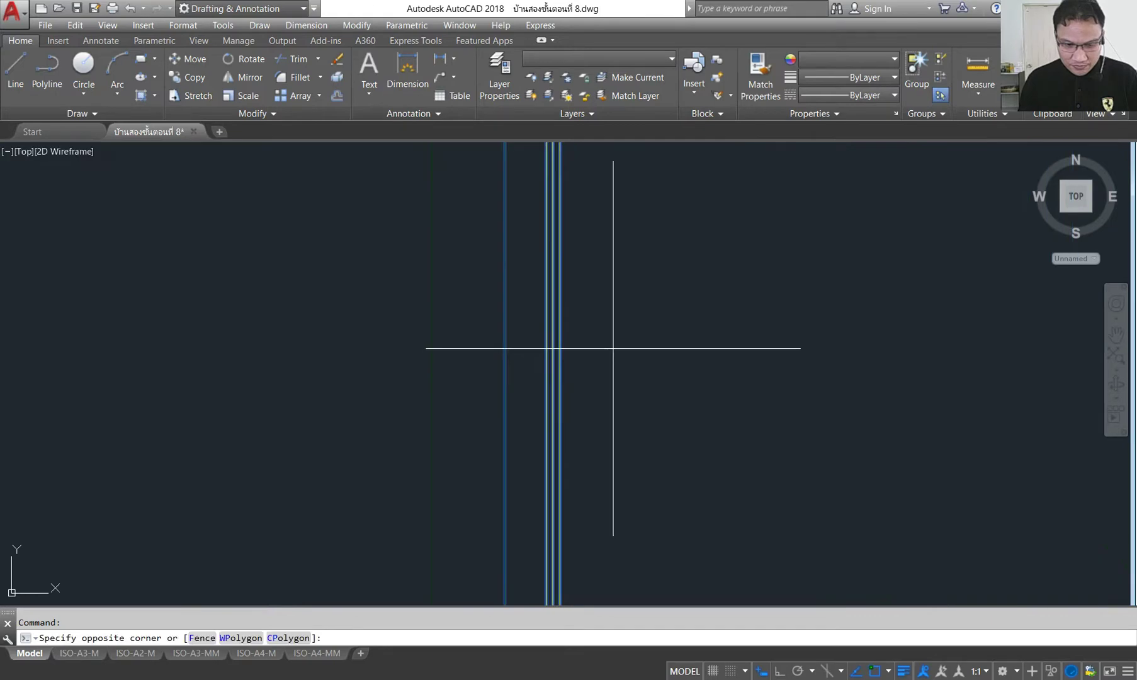
{"action": "left_click", "coordinate": [503, 399]}
{"action": "scroll", "coordinate": [617, 348], "scroll_direction": "down", "scroll_amount": 3}
{"action": "scroll", "coordinate": [617, 352], "scroll_direction": "down", "scroll_amount": 3}
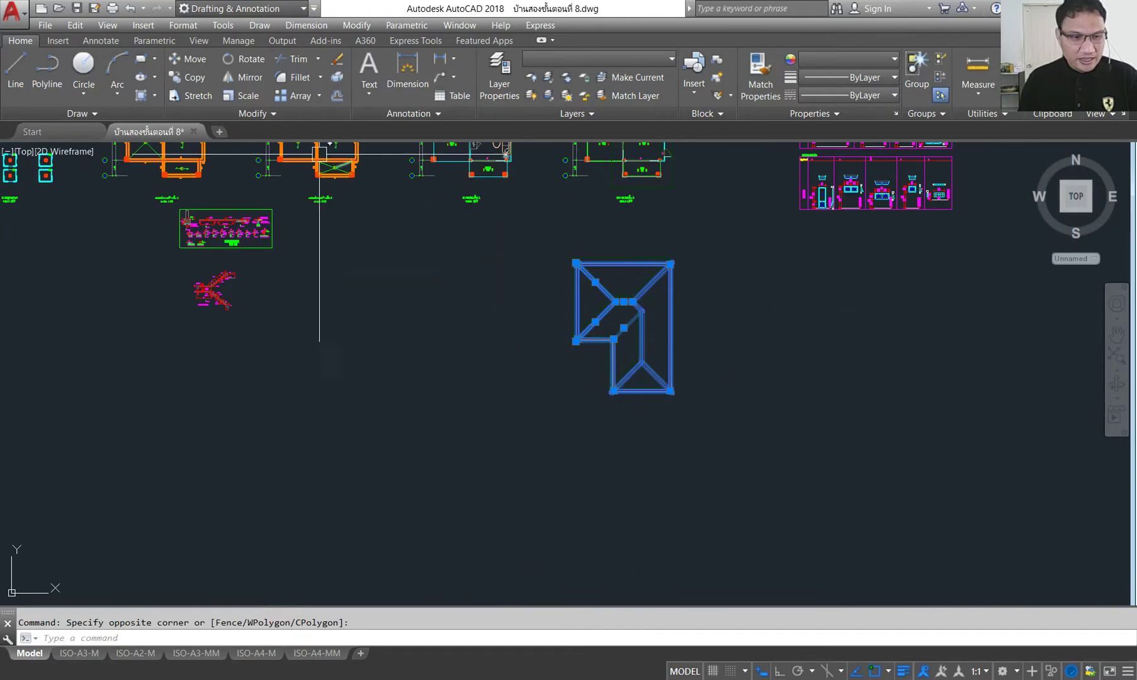
- Move the selected roof plan lines to a new spot to the right
{"action": "left_click", "coordinate": [188, 59]}
{"action": "left_click", "coordinate": [387, 415]}
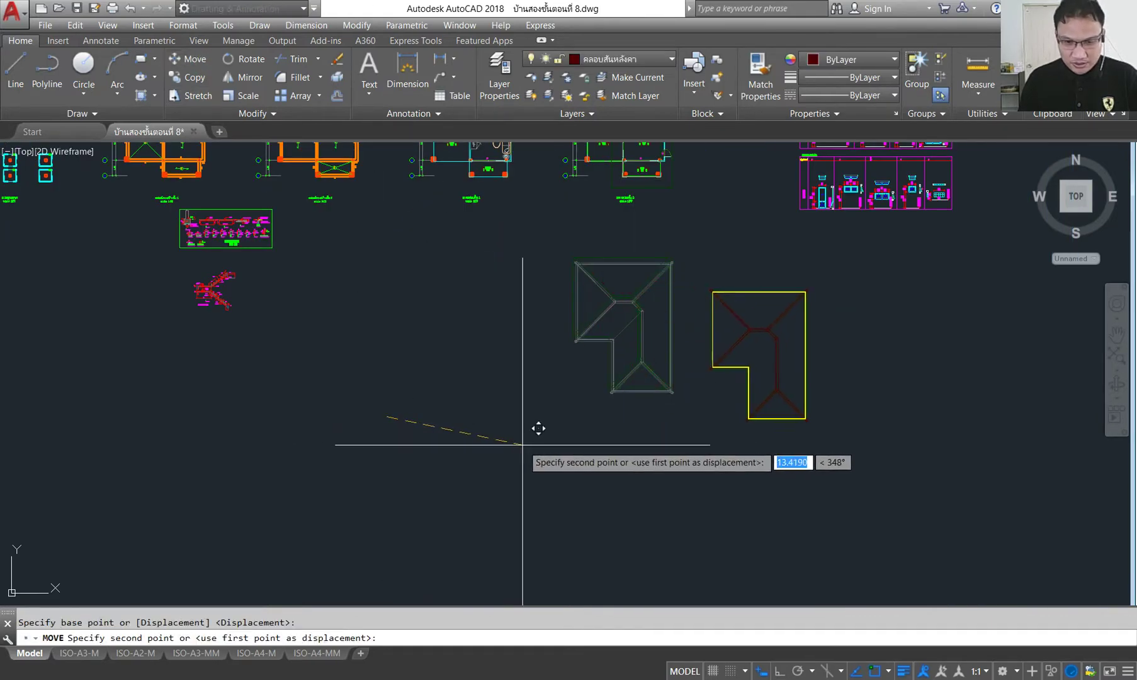
{"action": "left_click", "coordinate": [523, 445]}
{"action": "scroll", "coordinate": [655, 340], "scroll_direction": "up", "scroll_amount": 3}
{"action": "scroll", "coordinate": [656, 396], "scroll_direction": "up", "scroll_amount": 2}
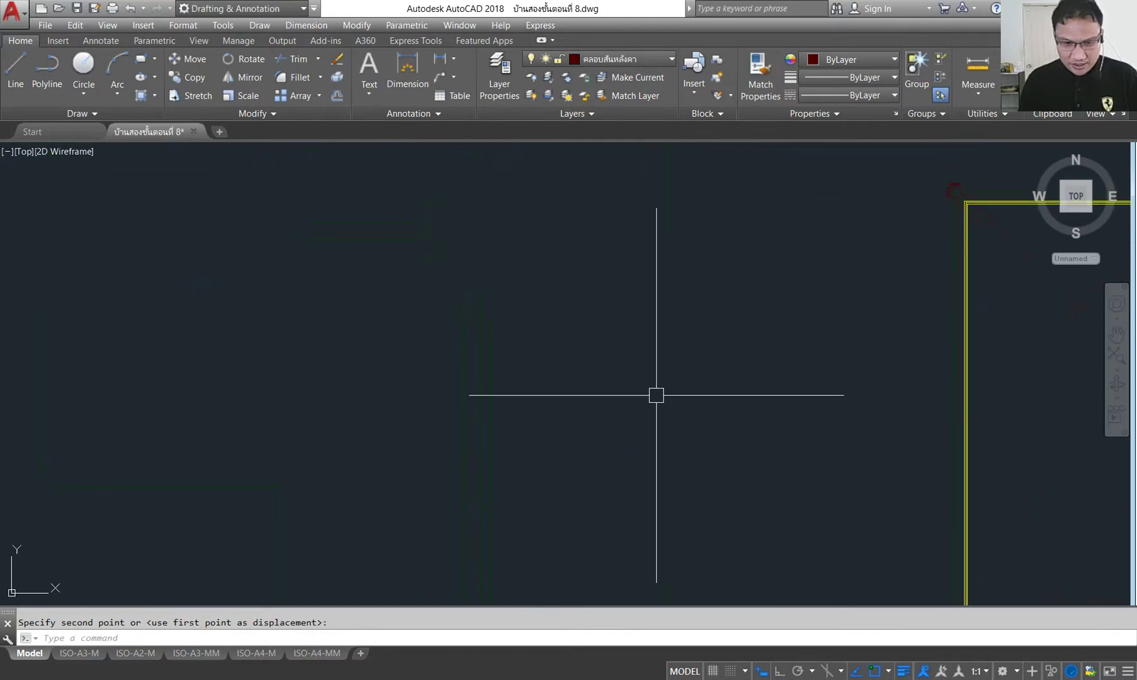
{"action": "scroll", "coordinate": [642, 377], "scroll_direction": "down", "scroll_amount": 2}
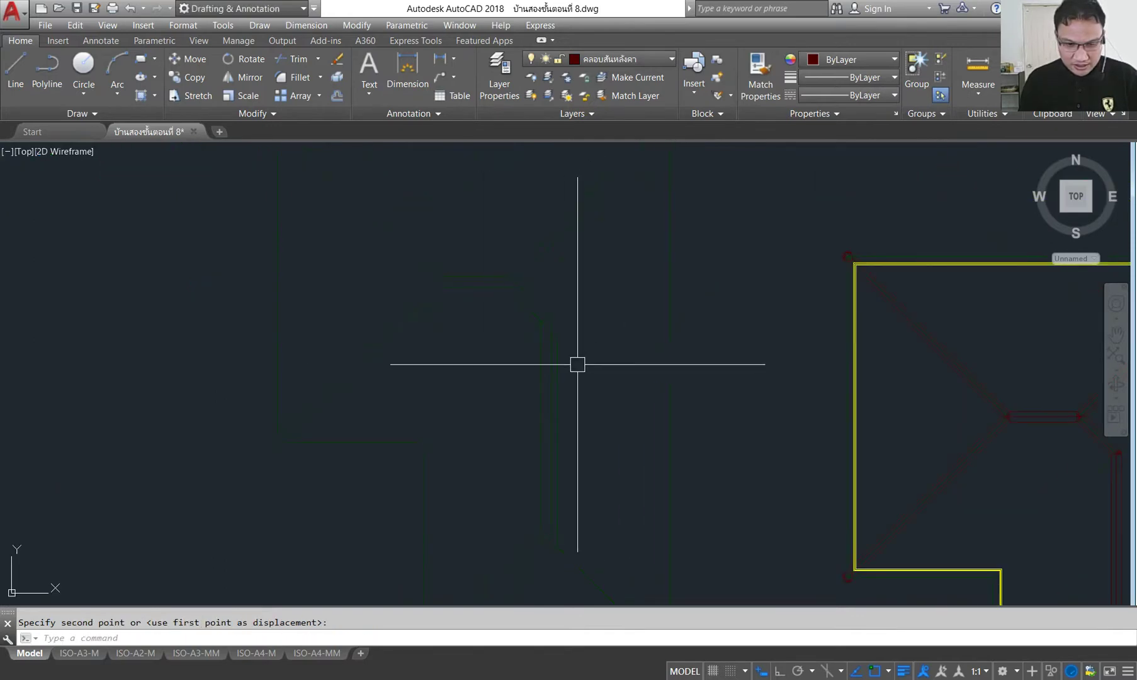
- Cancel the pending move and erase the faint diagonal line left of the roof
{"action": "middle_click_drag", "start_coordinate": [578, 363], "coordinate": [609, 406]}
{"action": "key", "text": "Escape"}
{"action": "left_click", "coordinate": [598, 297]}
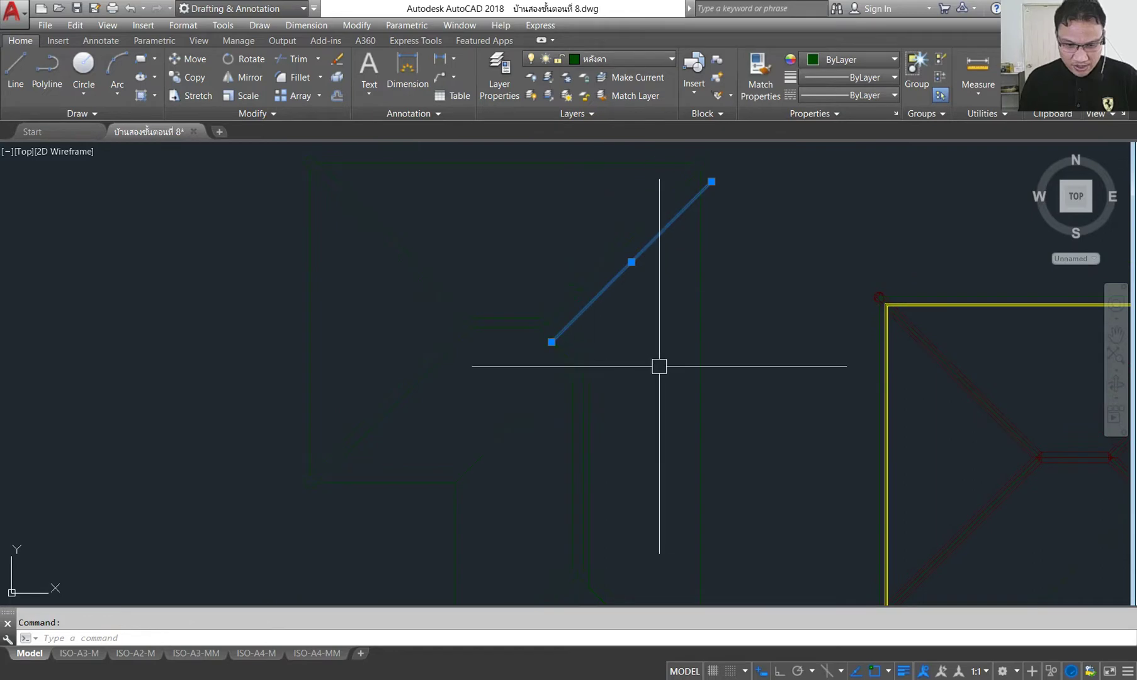
{"action": "key", "text": "Delete"}
{"action": "key", "text": "ctrl+z"}
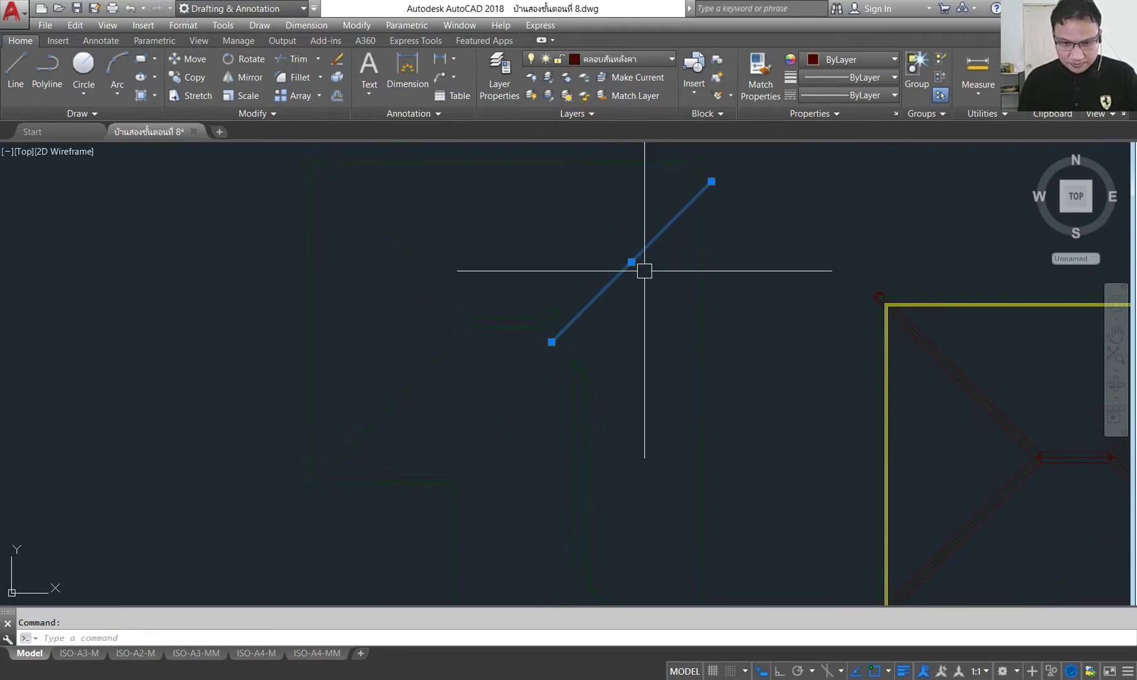
{"action": "key", "text": "Delete"}
{"action": "scroll", "coordinate": [579, 347], "scroll_direction": "up", "scroll_amount": 2}
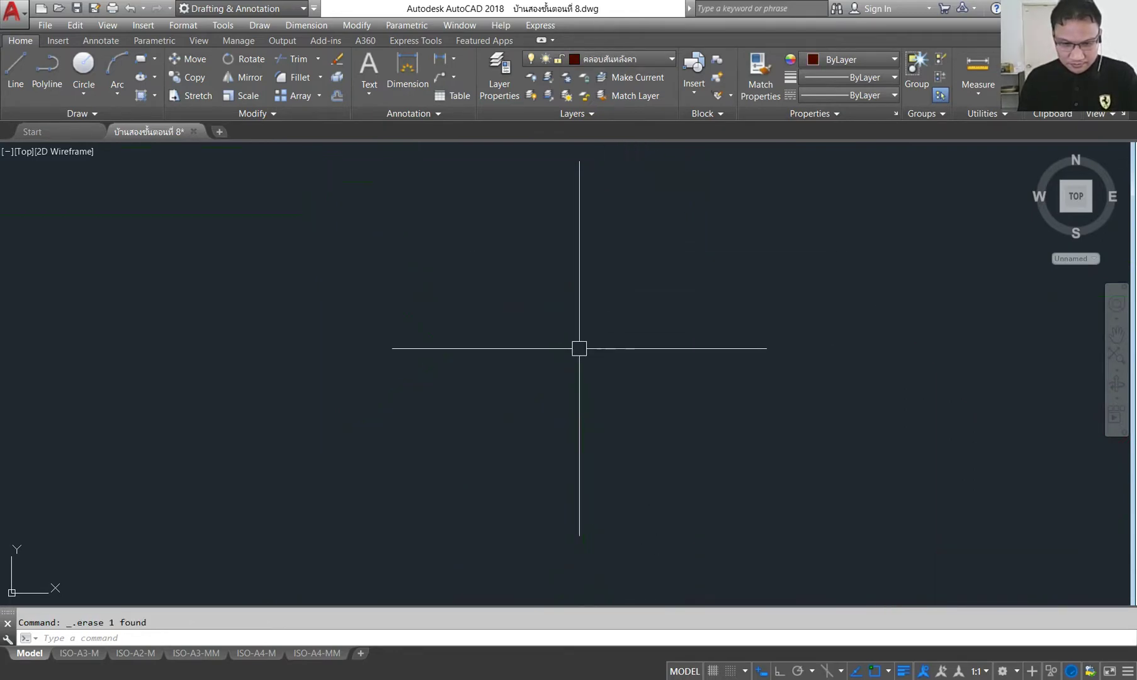
{"action": "scroll", "coordinate": [617, 365], "scroll_direction": "down", "scroll_amount": 1}
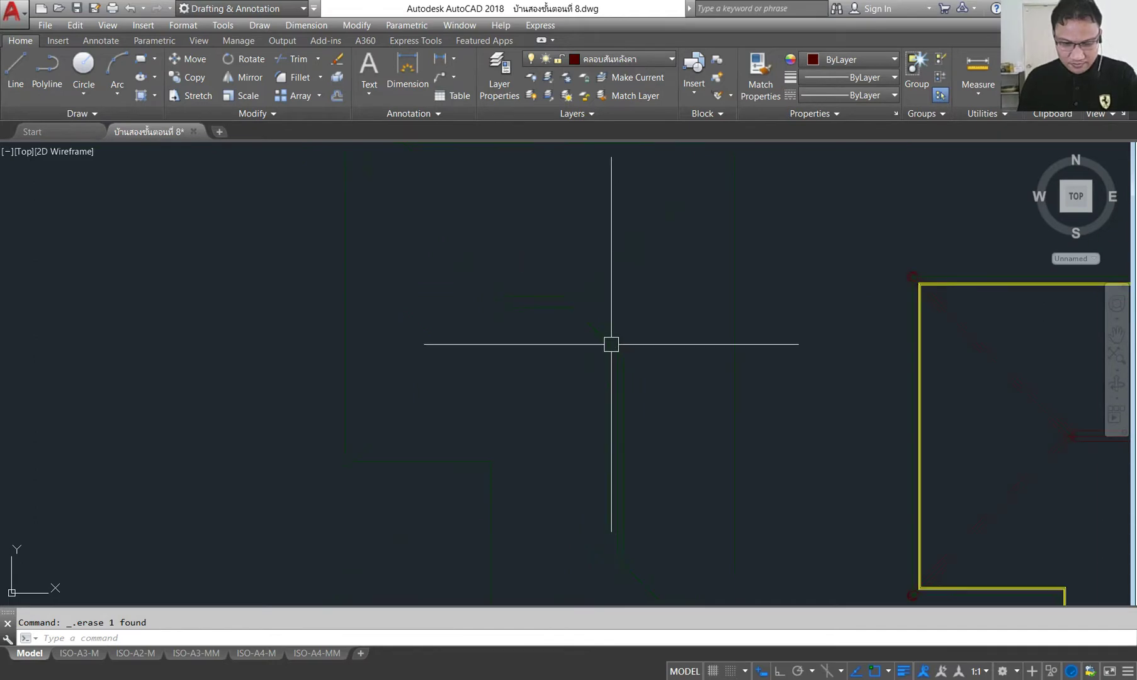
{"action": "scroll", "coordinate": [611, 346], "scroll_direction": "down", "scroll_amount": 3}
{"action": "scroll", "coordinate": [614, 351], "scroll_direction": "up", "scroll_amount": 4}
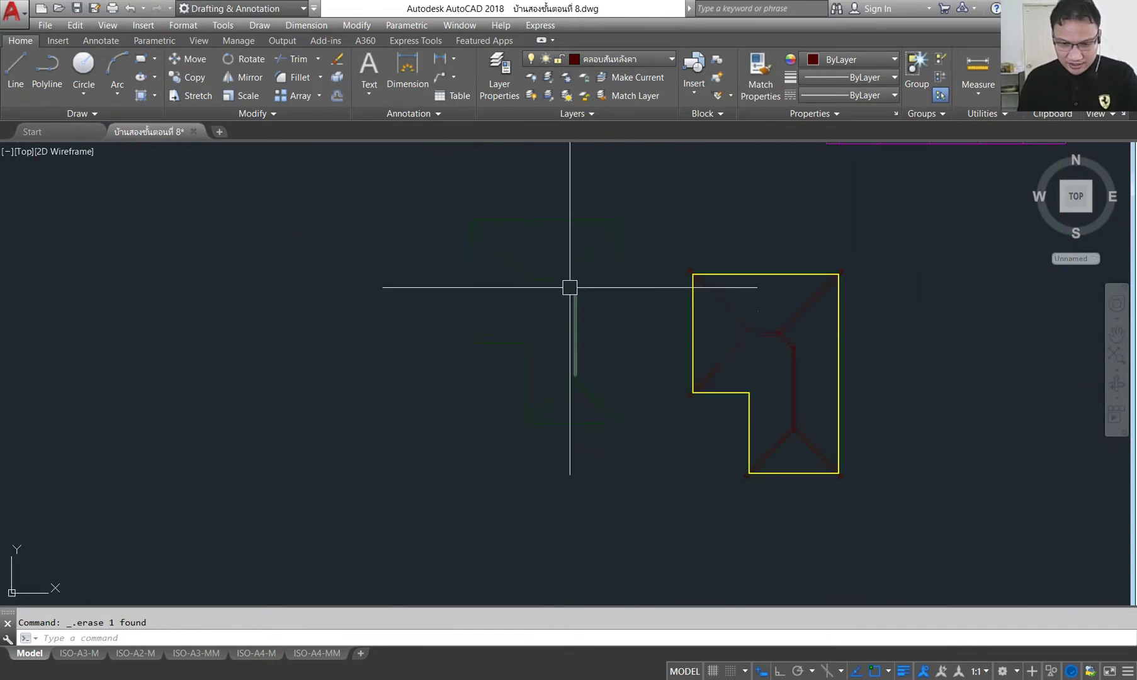
- Erase the stray diagonal lines below the roof plan
{"action": "left_click", "coordinate": [592, 393]}
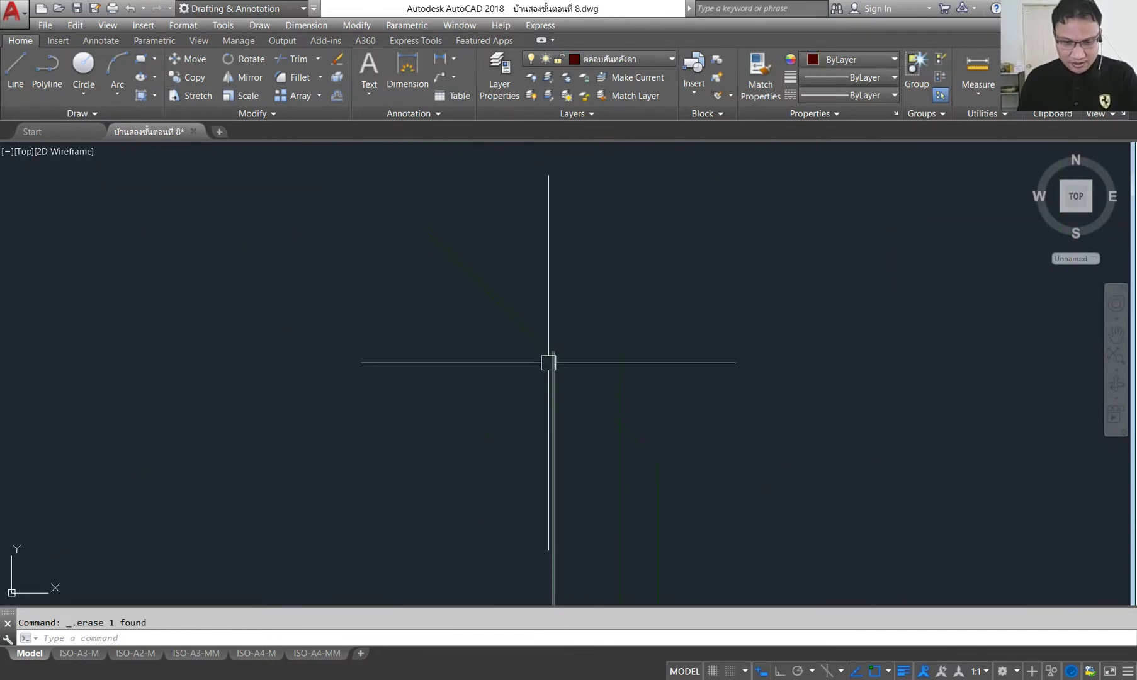
{"action": "left_click", "coordinate": [588, 398]}
{"action": "key", "text": "Delete"}
{"action": "left_click", "coordinate": [692, 456]}
{"action": "left_click", "coordinate": [643, 476]}
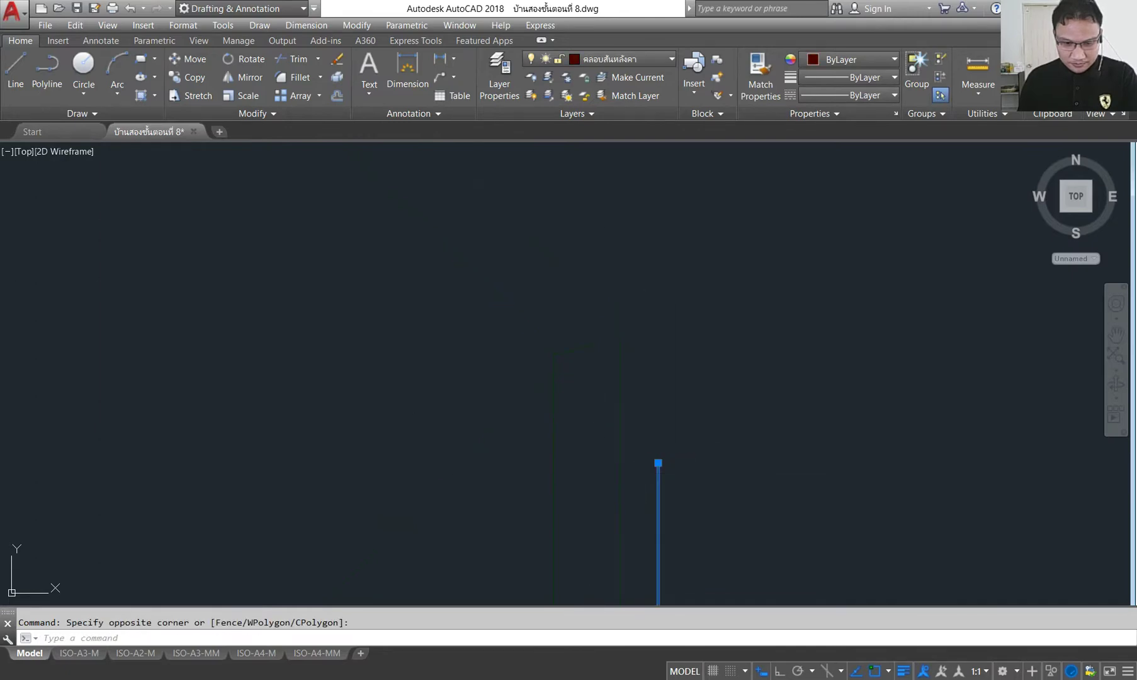
{"action": "key", "text": "Delete"}
{"action": "scroll", "coordinate": [685, 350], "scroll_direction": "down", "scroll_amount": 2}
{"action": "scroll", "coordinate": [685, 350], "scroll_direction": "down", "scroll_amount": 2}
{"action": "scroll", "coordinate": [703, 446], "scroll_direction": "up", "scroll_amount": 4}
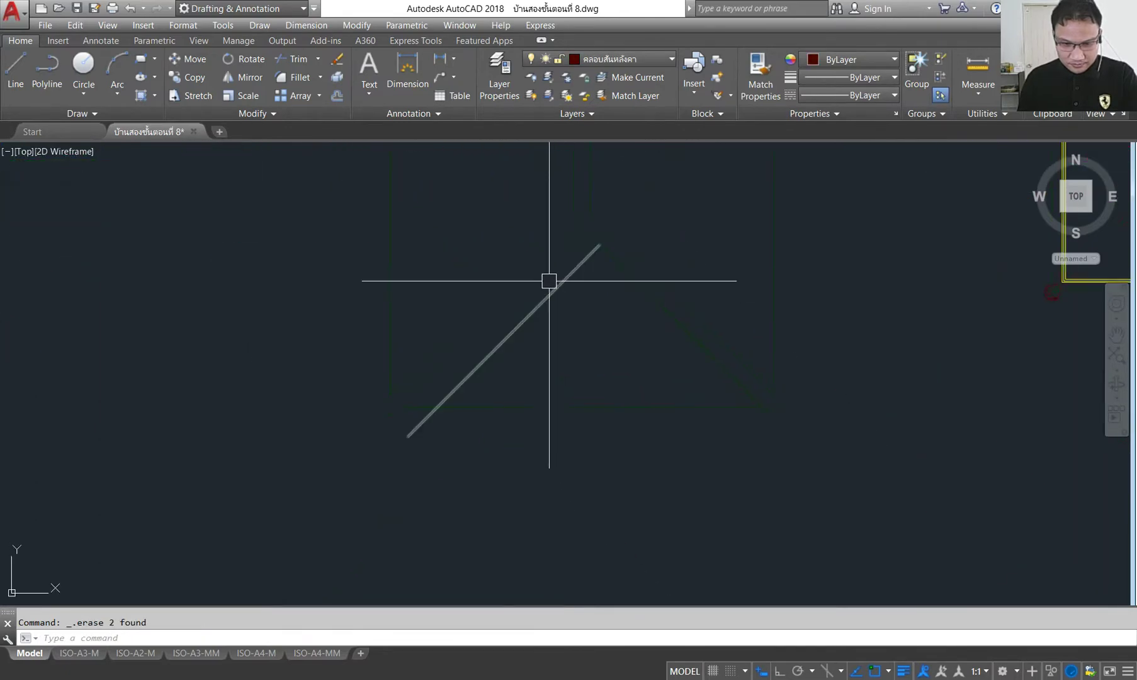
- Erase the last leftover diagonal line and zoom out to check the roof plan
{"action": "left_click", "coordinate": [622, 279]}
{"action": "left_click", "coordinate": [566, 311]}
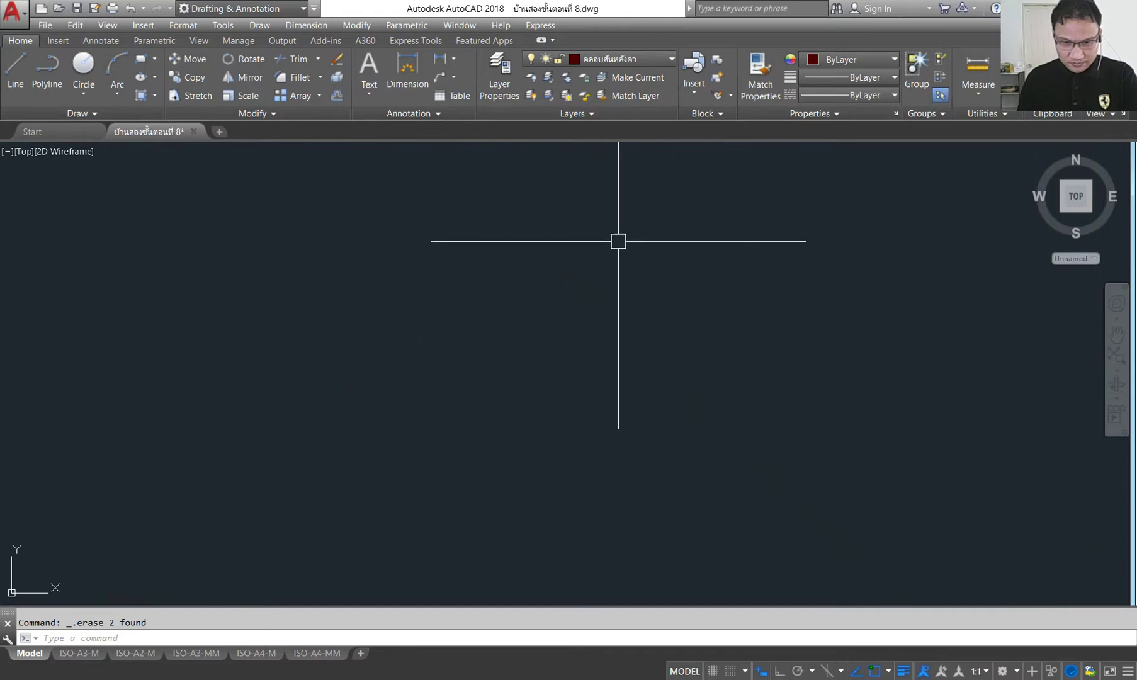
{"action": "left_click", "coordinate": [501, 330]}
{"action": "left_click", "coordinate": [564, 337]}
{"action": "key", "text": "Delete"}
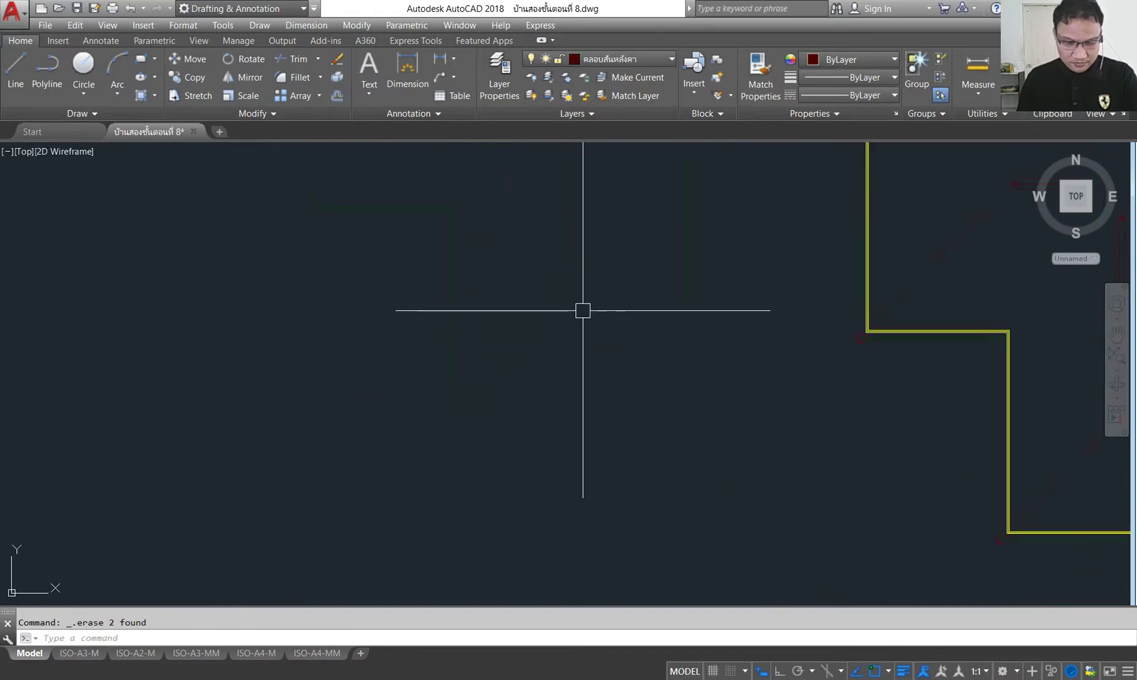
{"action": "scroll", "coordinate": [682, 421], "scroll_direction": "down", "scroll_amount": 3}
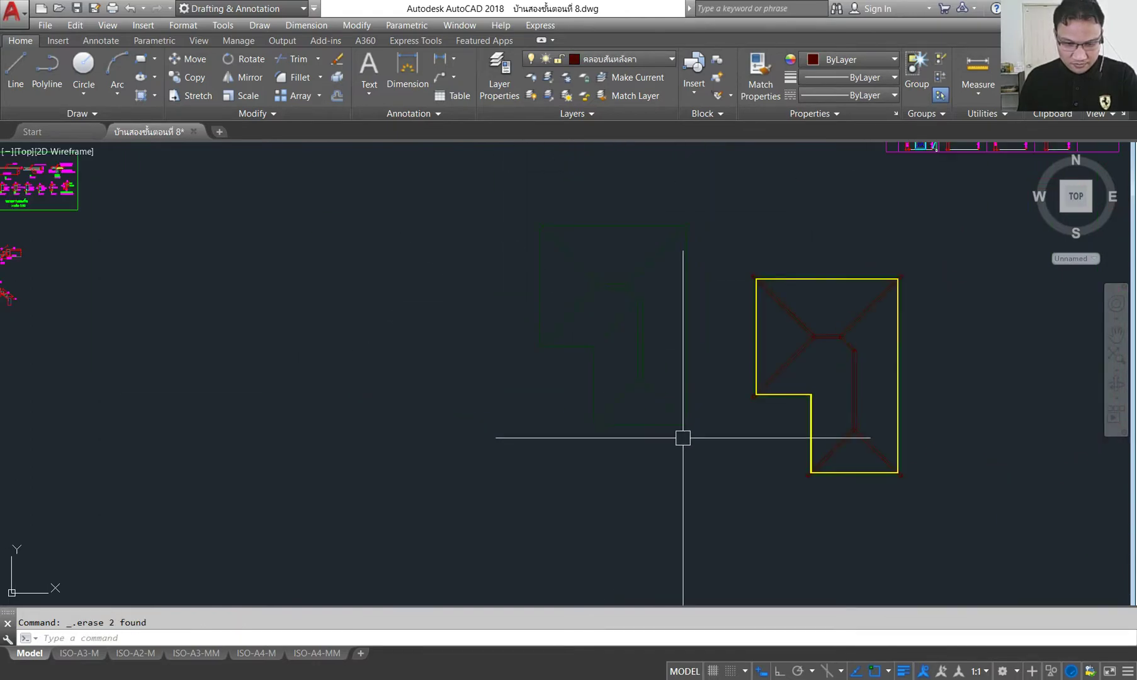
{"action": "scroll", "coordinate": [660, 317], "scroll_direction": "up", "scroll_amount": 1}
{"action": "scroll", "coordinate": [657, 342], "scroll_direction": "up", "scroll_amount": 3}
{"action": "scroll", "coordinate": [656, 342], "scroll_direction": "down", "scroll_amount": 4}
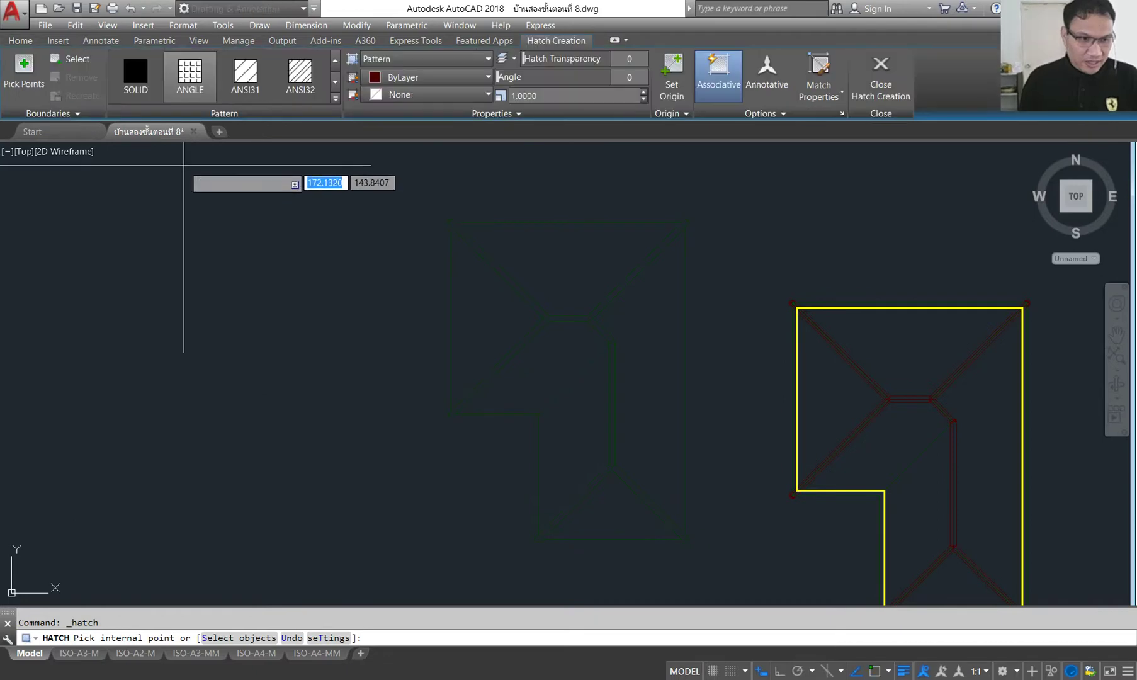
- Expand the hatch Pattern gallery and scroll through it end to end looking for TROOF4
{"action": "left_click", "coordinate": [341, 101]}
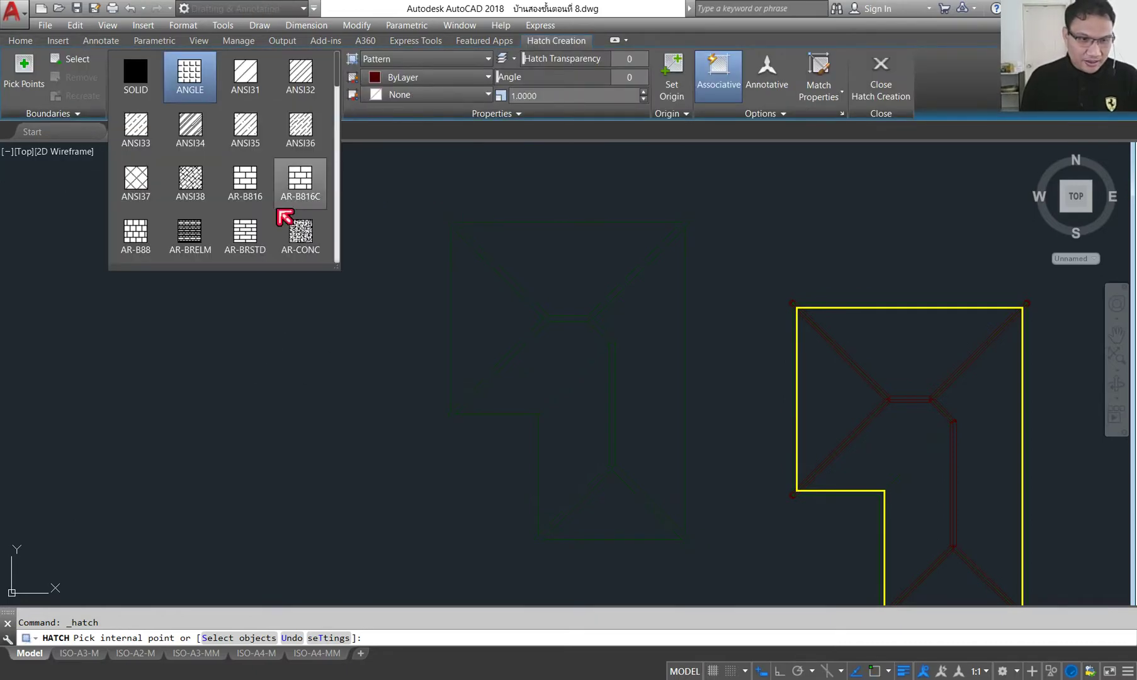
{"action": "scroll", "coordinate": [283, 219], "scroll_direction": "down", "scroll_amount": 3}
{"action": "scroll", "coordinate": [283, 219], "scroll_direction": "down", "scroll_amount": 3}
{"action": "scroll", "coordinate": [277, 214], "scroll_direction": "down", "scroll_amount": 3}
{"action": "scroll", "coordinate": [283, 219], "scroll_direction": "down", "scroll_amount": 3}
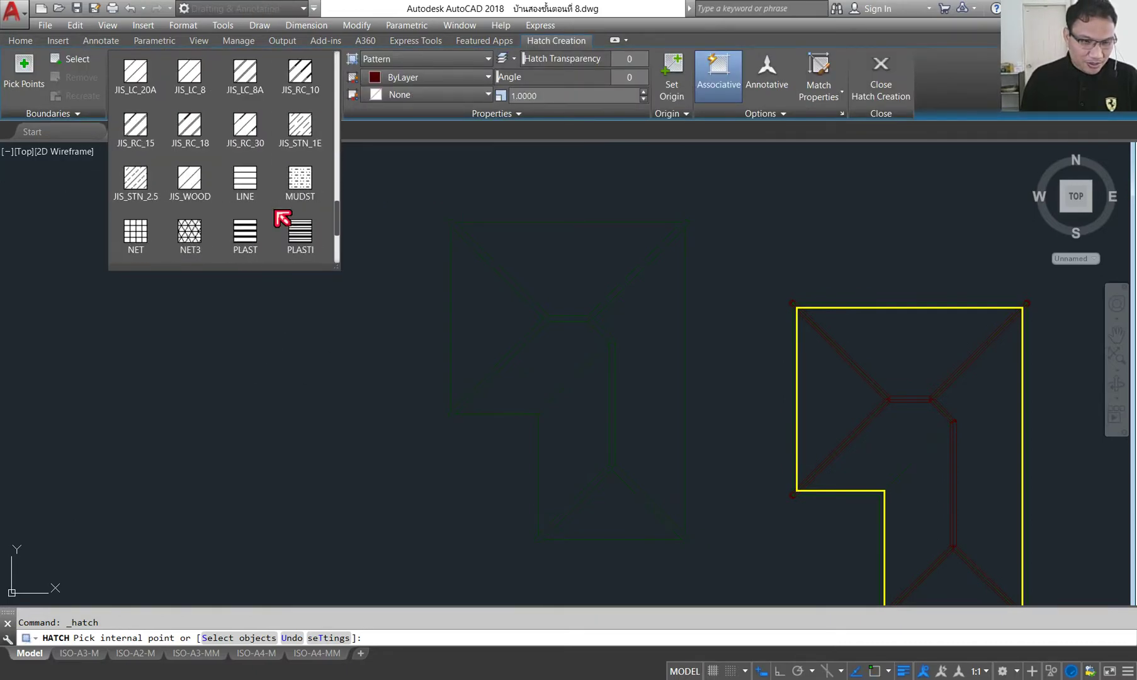
{"action": "scroll", "coordinate": [283, 219], "scroll_direction": "down", "scroll_amount": 2}
{"action": "scroll", "coordinate": [282, 219], "scroll_direction": "up", "scroll_amount": 2}
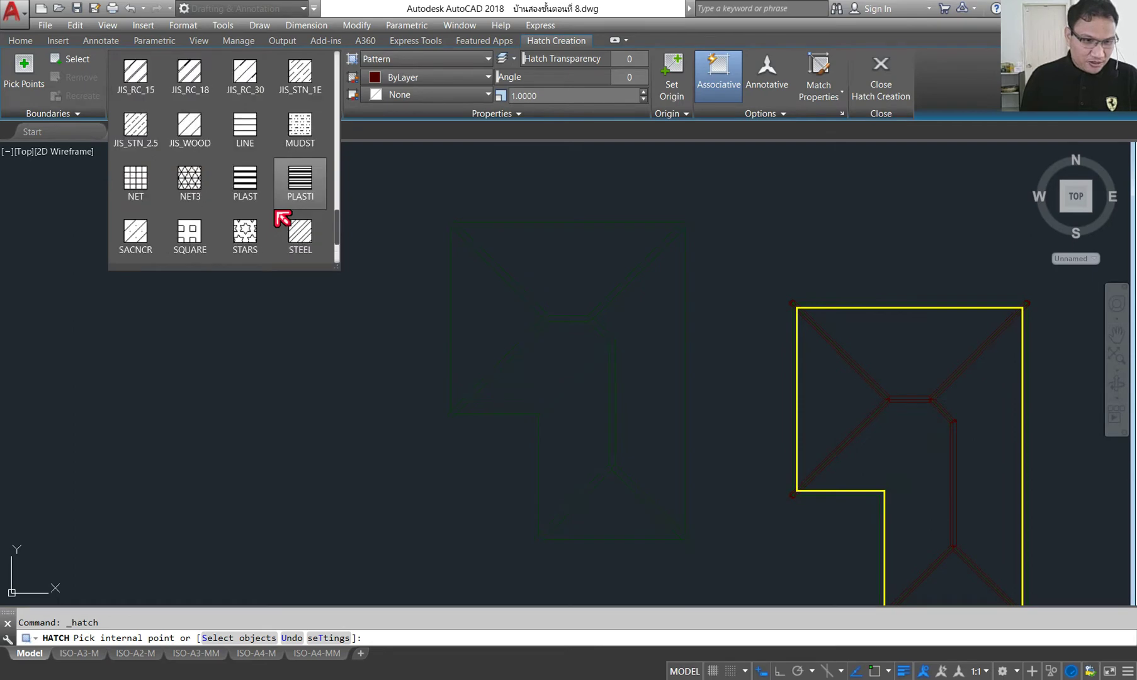
{"action": "scroll", "coordinate": [283, 218], "scroll_direction": "up", "scroll_amount": 1}
{"action": "scroll", "coordinate": [282, 218], "scroll_direction": "up", "scroll_amount": 1}
{"action": "scroll", "coordinate": [283, 218], "scroll_direction": "up", "scroll_amount": 1}
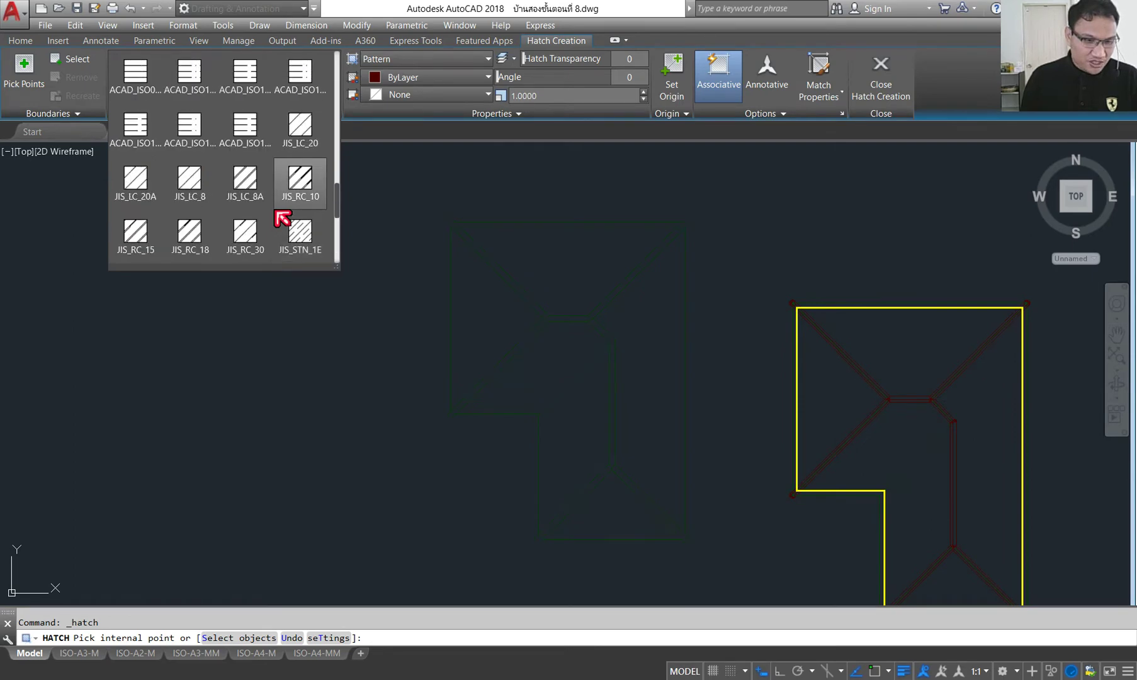
{"action": "scroll", "coordinate": [283, 218], "scroll_direction": "down", "scroll_amount": 2}
{"action": "scroll", "coordinate": [283, 218], "scroll_direction": "down", "scroll_amount": 2}
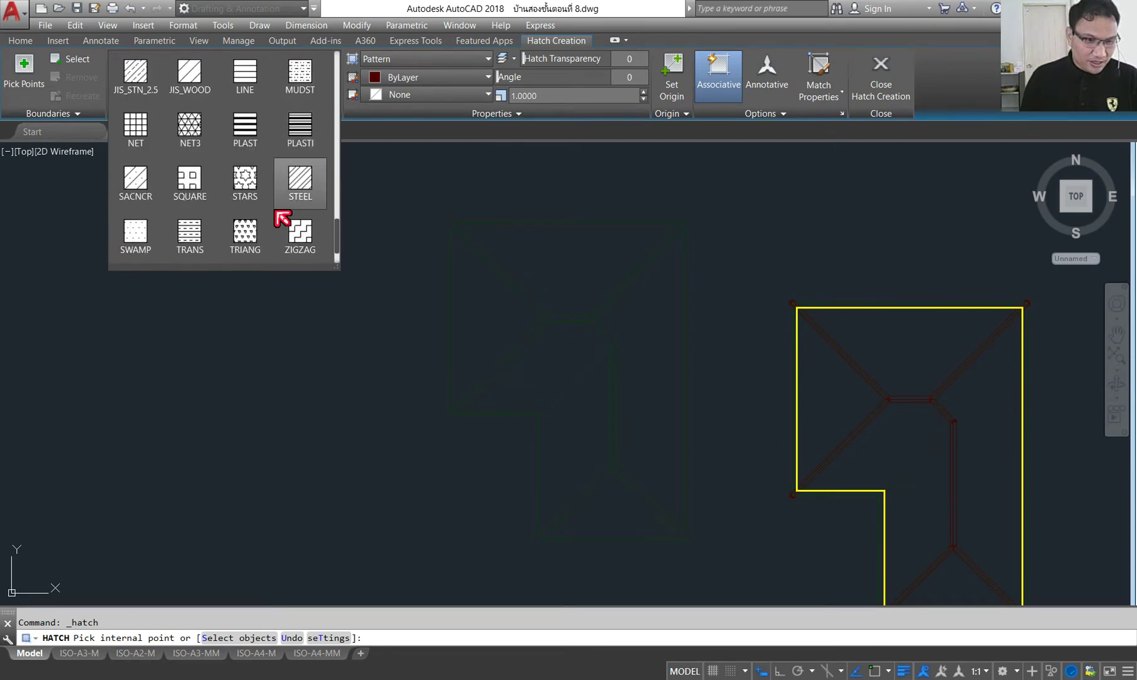
{"action": "scroll", "coordinate": [282, 219], "scroll_direction": "down", "scroll_amount": 1}
{"action": "scroll", "coordinate": [282, 218], "scroll_direction": "up", "scroll_amount": 1}
{"action": "scroll", "coordinate": [283, 219], "scroll_direction": "up", "scroll_amount": 2}
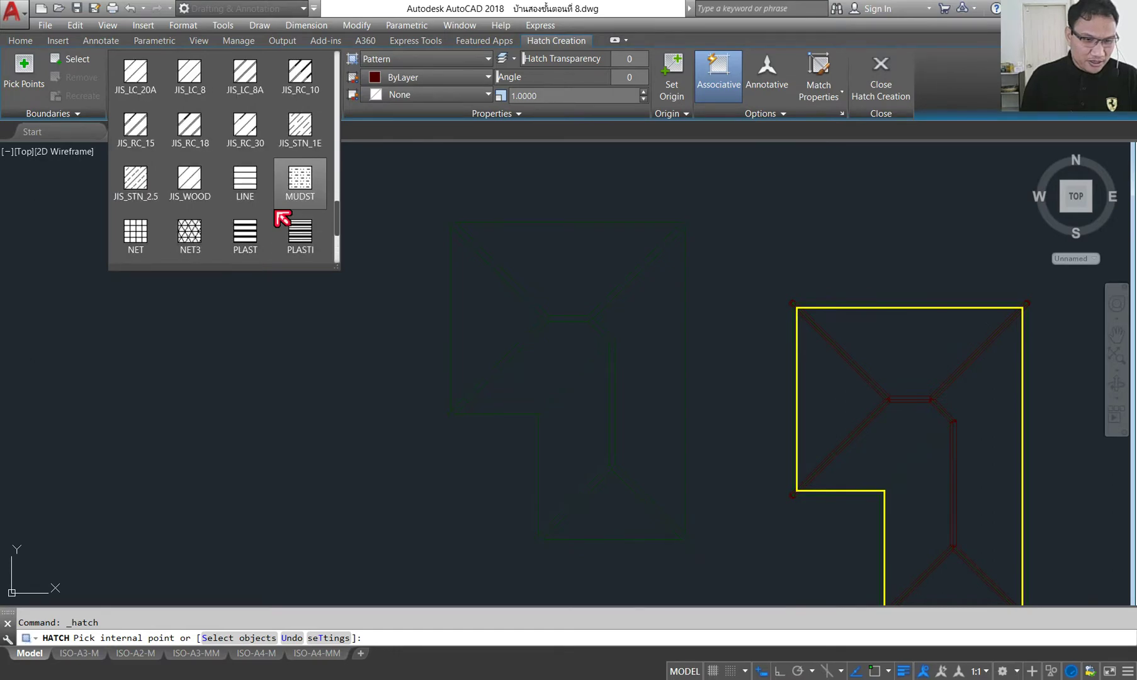
{"action": "scroll", "coordinate": [283, 218], "scroll_direction": "up", "scroll_amount": 1}
{"action": "scroll", "coordinate": [283, 218], "scroll_direction": "up", "scroll_amount": 1}
{"action": "scroll", "coordinate": [282, 218], "scroll_direction": "up", "scroll_amount": 3}
{"action": "scroll", "coordinate": [283, 218], "scroll_direction": "up", "scroll_amount": 1}
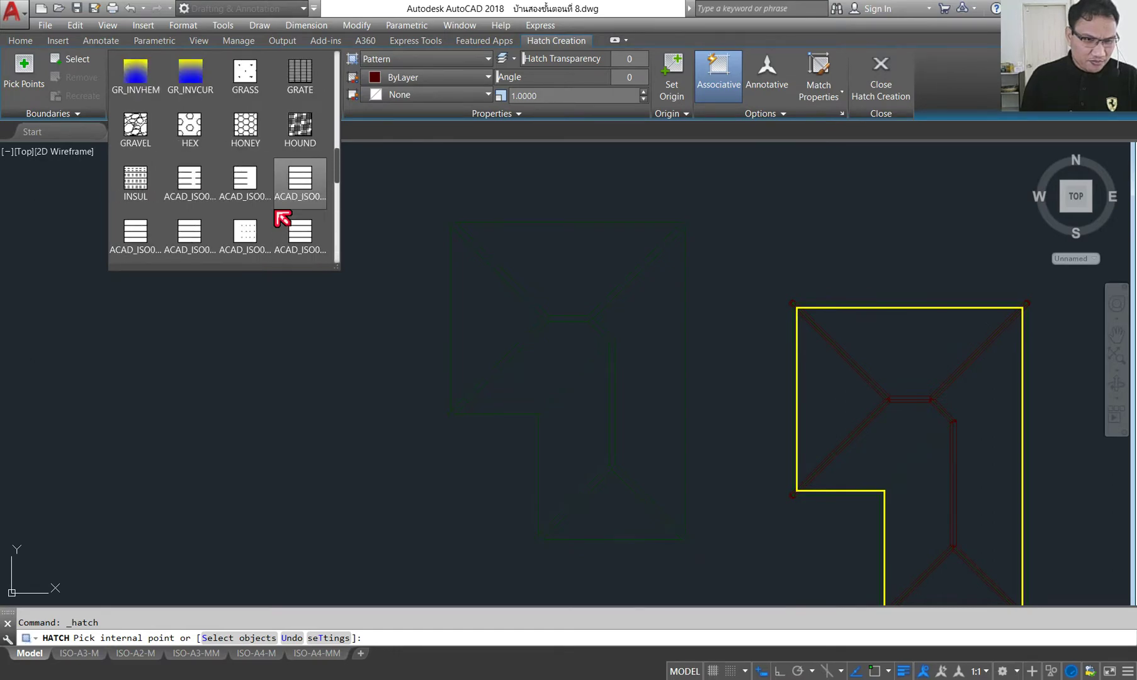
{"action": "scroll", "coordinate": [283, 219], "scroll_direction": "up", "scroll_amount": 1}
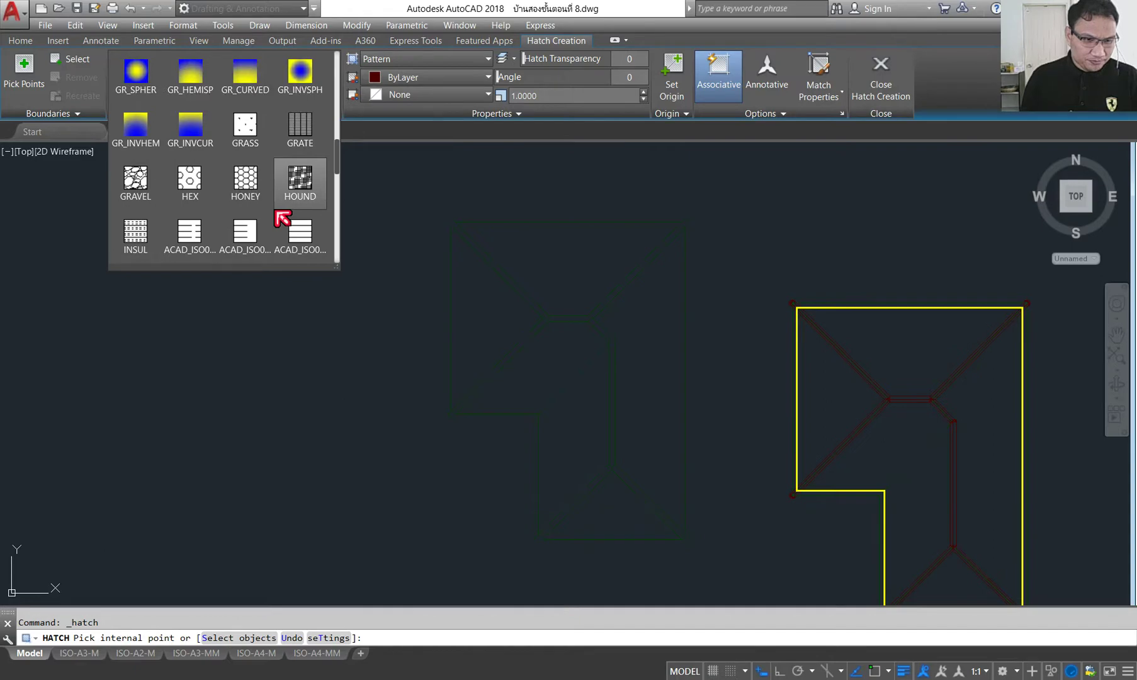
{"action": "scroll", "coordinate": [283, 218], "scroll_direction": "up", "scroll_amount": 2}
{"action": "scroll", "coordinate": [282, 219], "scroll_direction": "up", "scroll_amount": 2}
{"action": "scroll", "coordinate": [283, 218], "scroll_direction": "up", "scroll_amount": 1}
{"action": "scroll", "coordinate": [283, 218], "scroll_direction": "up", "scroll_amount": 3}
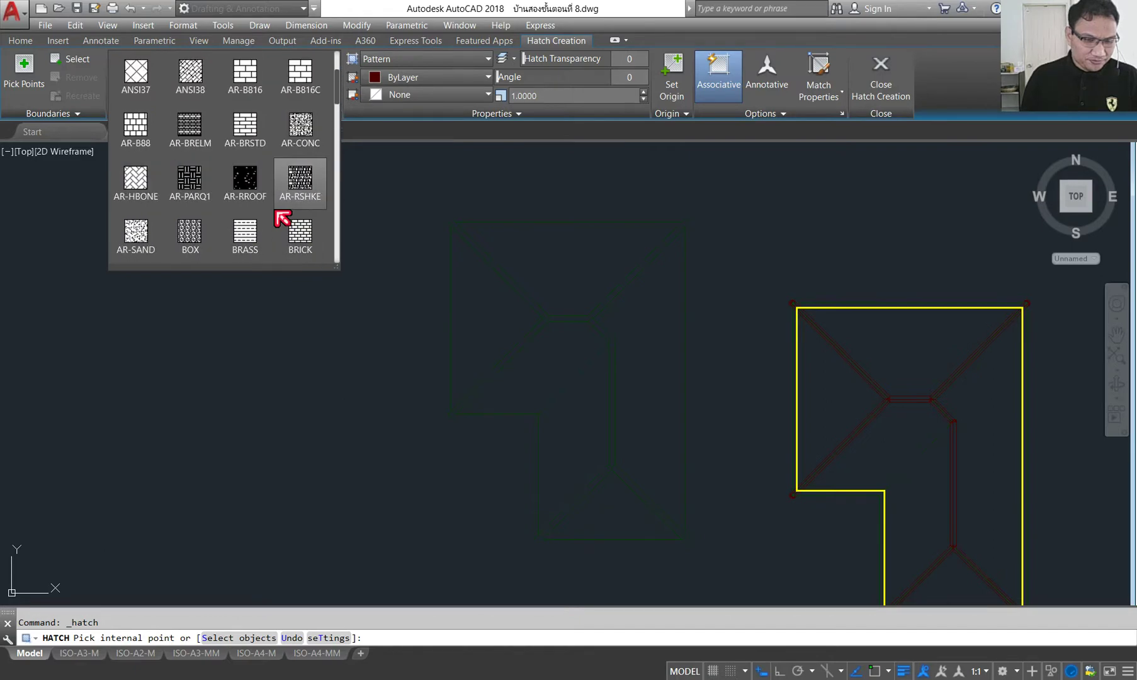
{"action": "scroll", "coordinate": [283, 218], "scroll_direction": "up", "scroll_amount": 2}
{"action": "scroll", "coordinate": [282, 218], "scroll_direction": "down", "scroll_amount": 3}
{"action": "scroll", "coordinate": [282, 218], "scroll_direction": "down", "scroll_amount": 2}
{"action": "scroll", "coordinate": [283, 218], "scroll_direction": "up", "scroll_amount": 3}
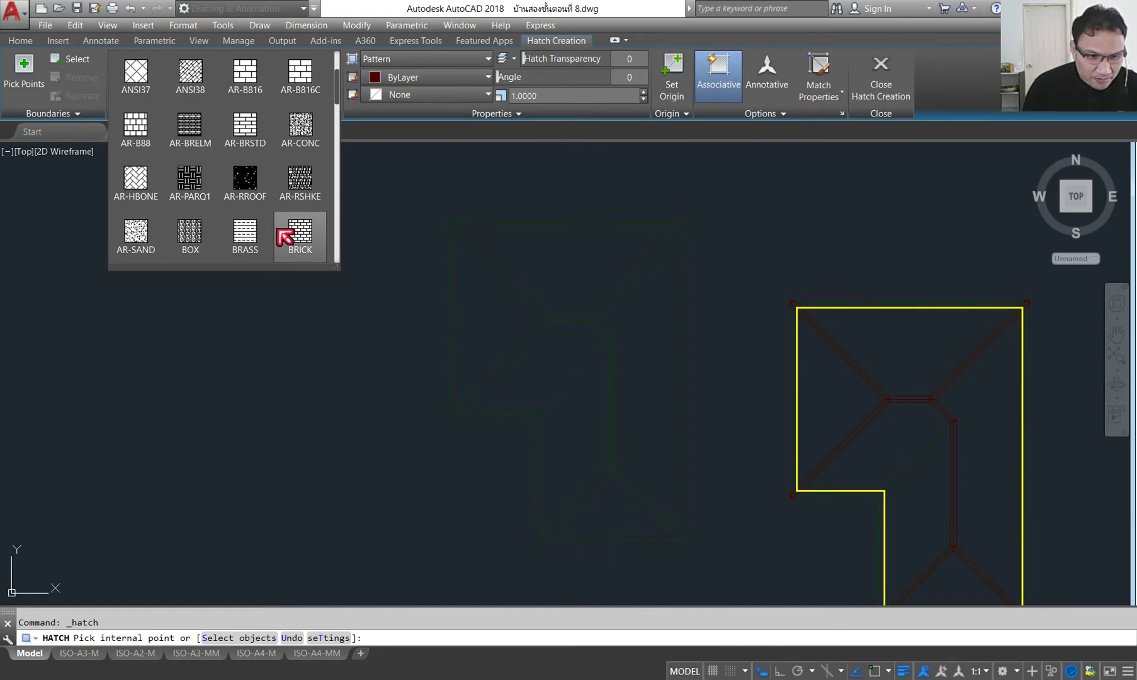
{"action": "scroll", "coordinate": [284, 236], "scroll_direction": "down", "scroll_amount": 1}
{"action": "scroll", "coordinate": [285, 236], "scroll_direction": "down", "scroll_amount": 1}
{"action": "scroll", "coordinate": [285, 236], "scroll_direction": "down", "scroll_amount": 1}
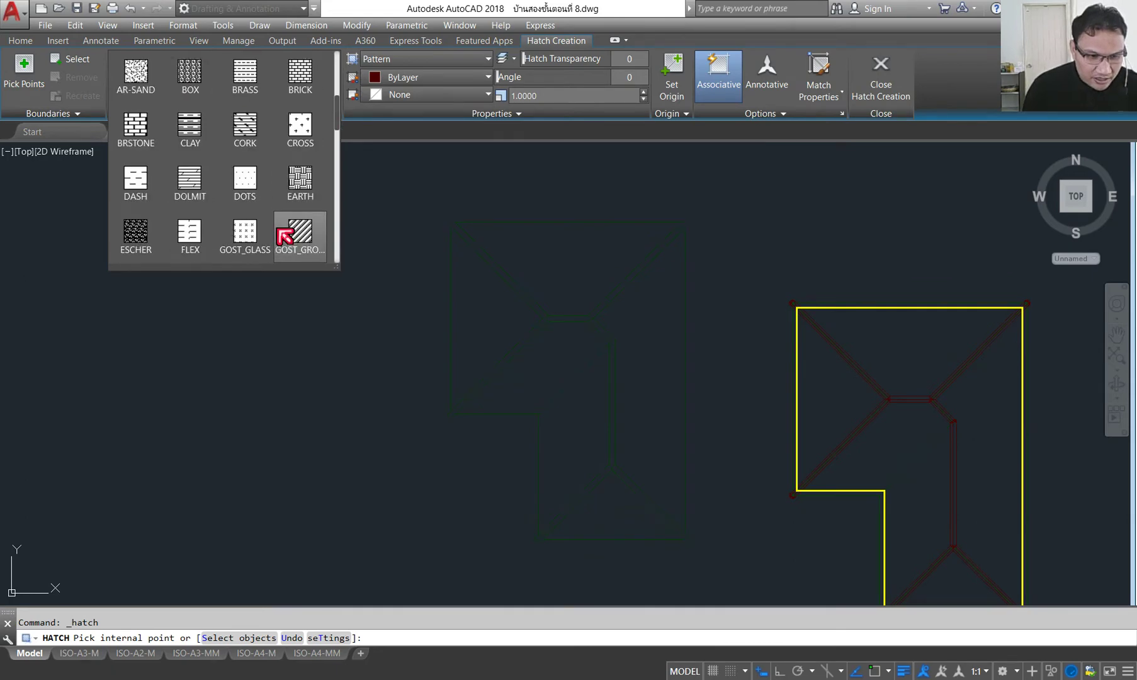
{"action": "scroll", "coordinate": [285, 236], "scroll_direction": "down", "scroll_amount": 1}
{"action": "scroll", "coordinate": [284, 236], "scroll_direction": "down", "scroll_amount": 4}
{"action": "scroll", "coordinate": [285, 236], "scroll_direction": "down", "scroll_amount": 2}
{"action": "scroll", "coordinate": [284, 236], "scroll_direction": "down", "scroll_amount": 5}
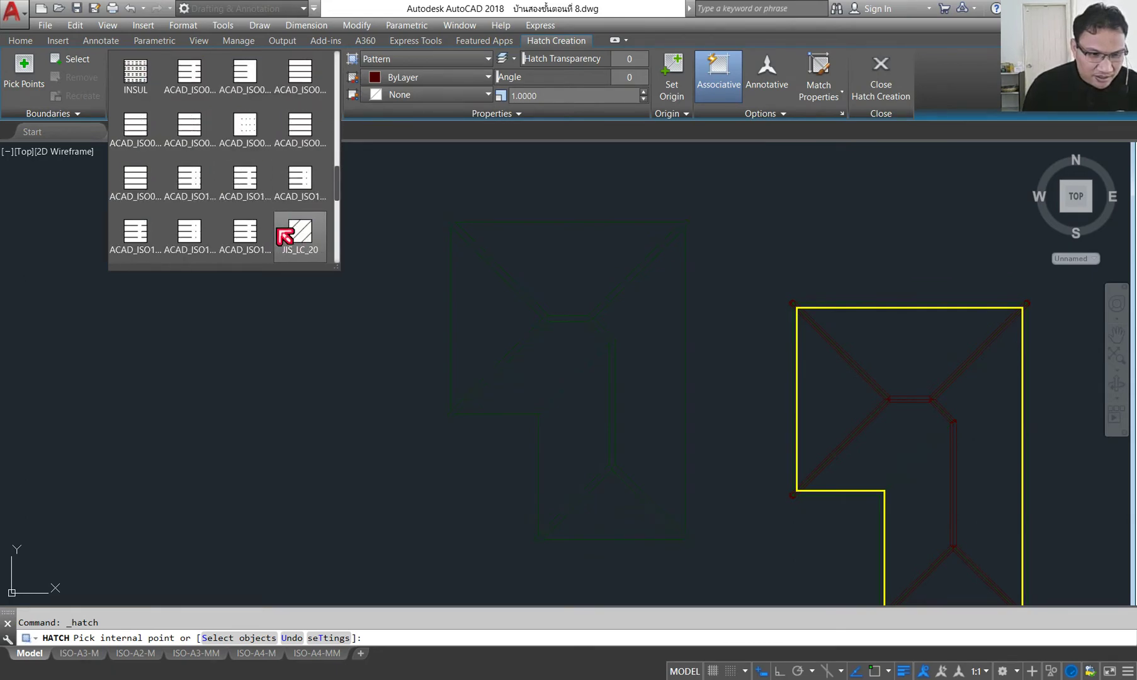
{"action": "scroll", "coordinate": [284, 236], "scroll_direction": "down", "scroll_amount": 1}
{"action": "scroll", "coordinate": [284, 237], "scroll_direction": "down", "scroll_amount": 2}
{"action": "scroll", "coordinate": [284, 236], "scroll_direction": "down", "scroll_amount": 1}
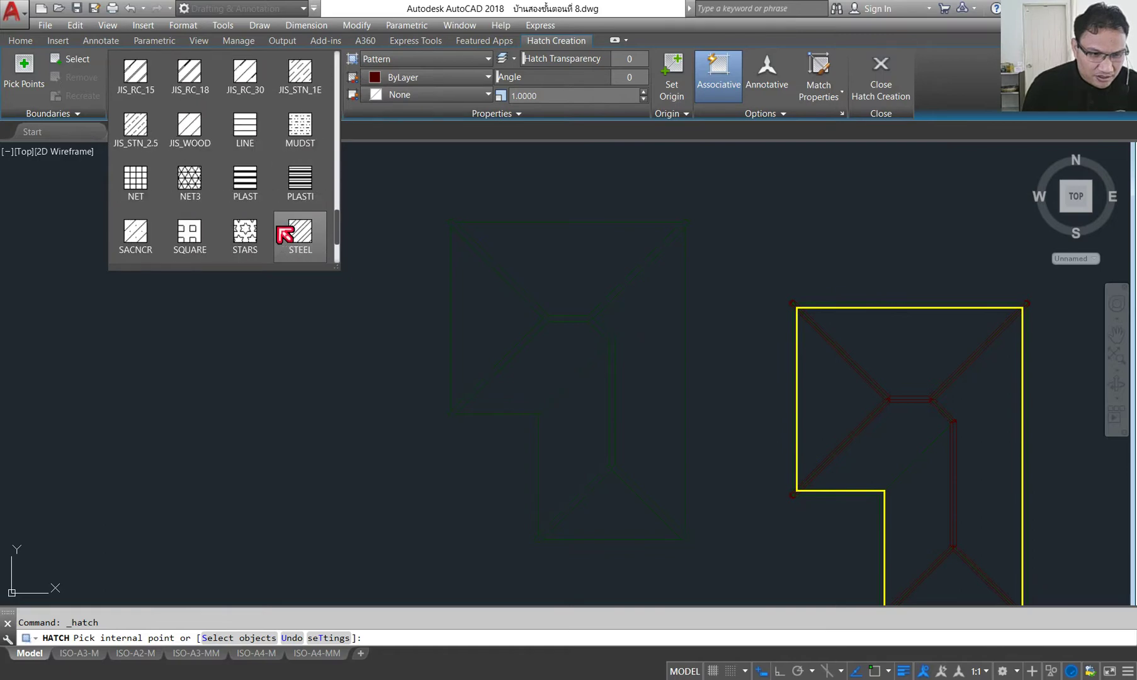
{"action": "scroll", "coordinate": [285, 236], "scroll_direction": "down", "scroll_amount": 1}
{"action": "scroll", "coordinate": [285, 236], "scroll_direction": "down", "scroll_amount": 1}
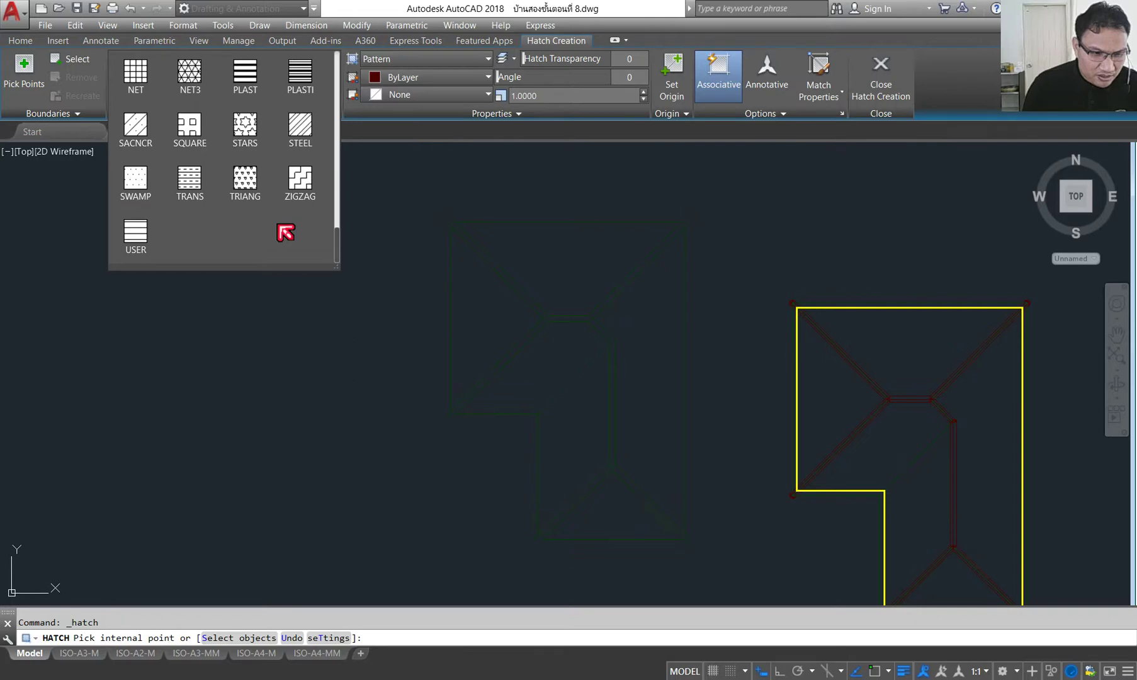
{"action": "scroll", "coordinate": [285, 233], "scroll_direction": "up", "scroll_amount": 3}
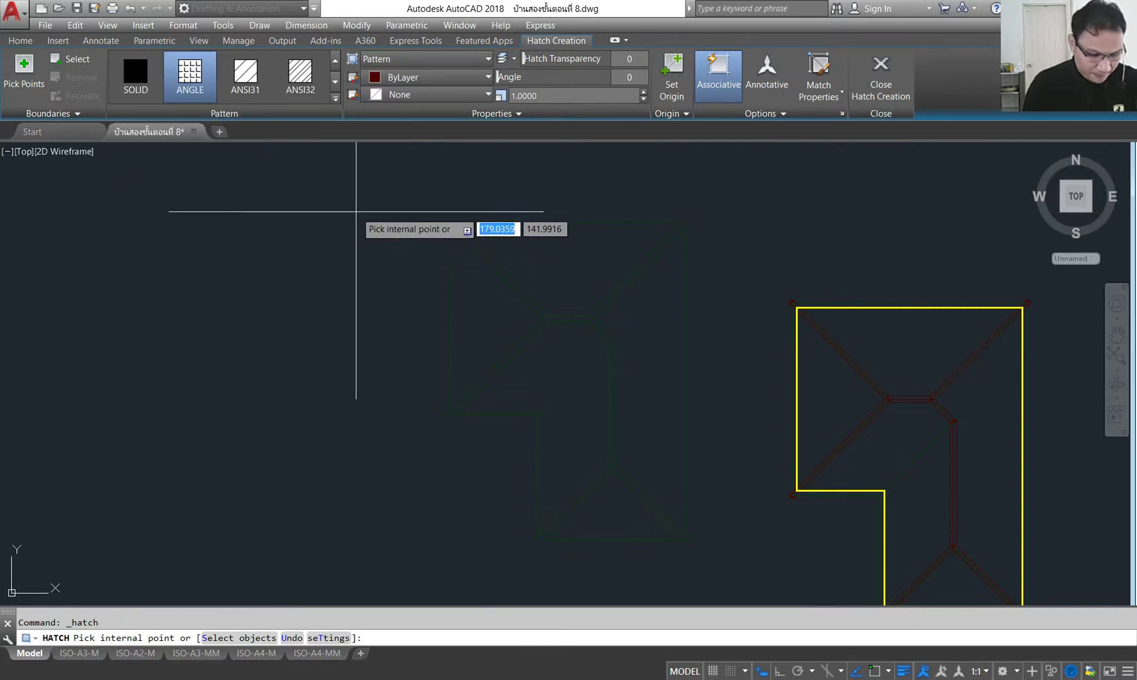
- Cancel the hatch and quit AutoCAD without saving the drawing changes
{"action": "key", "text": "Escape"}
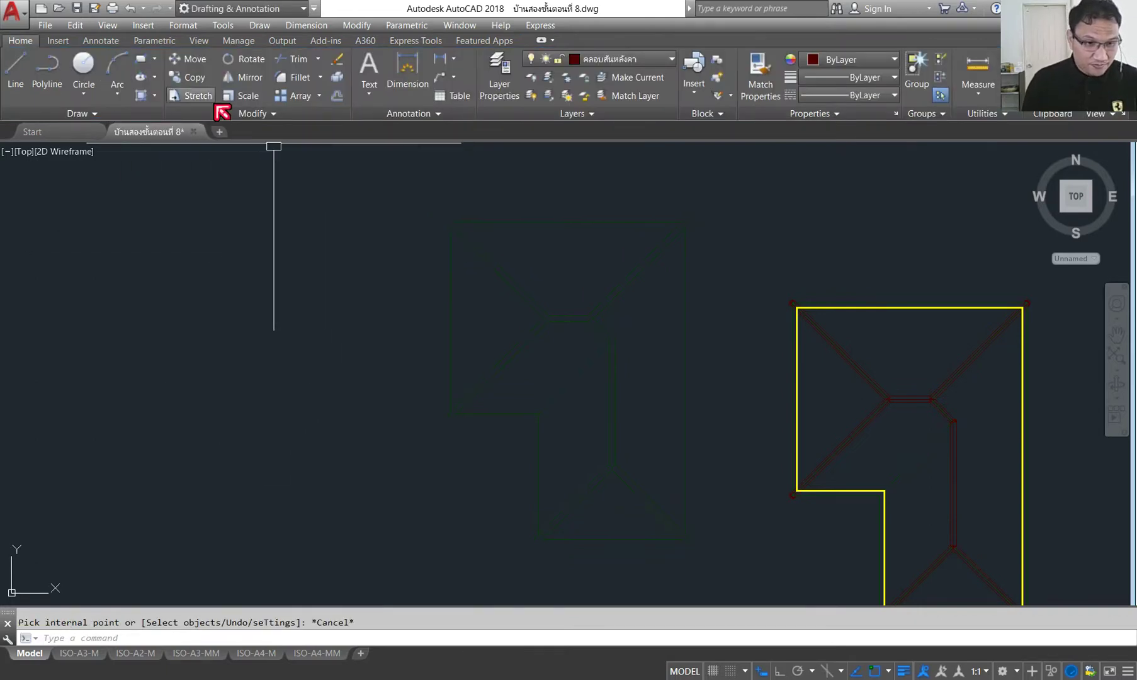
{"action": "key", "text": "space"}
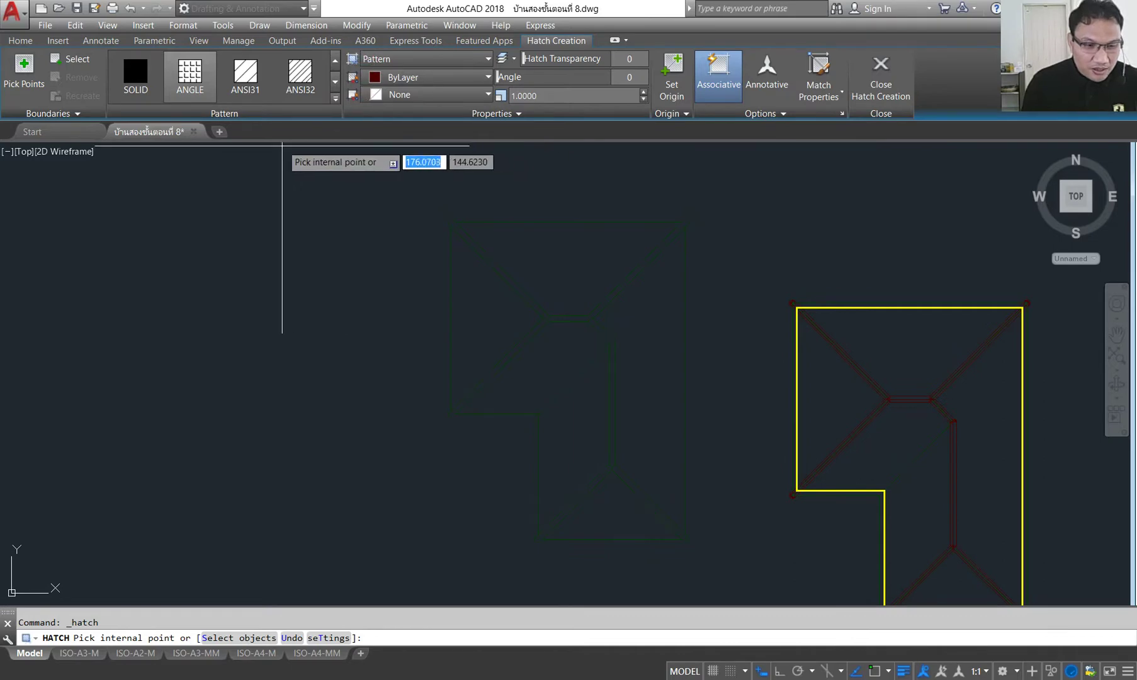
{"action": "key", "text": "Escape"}
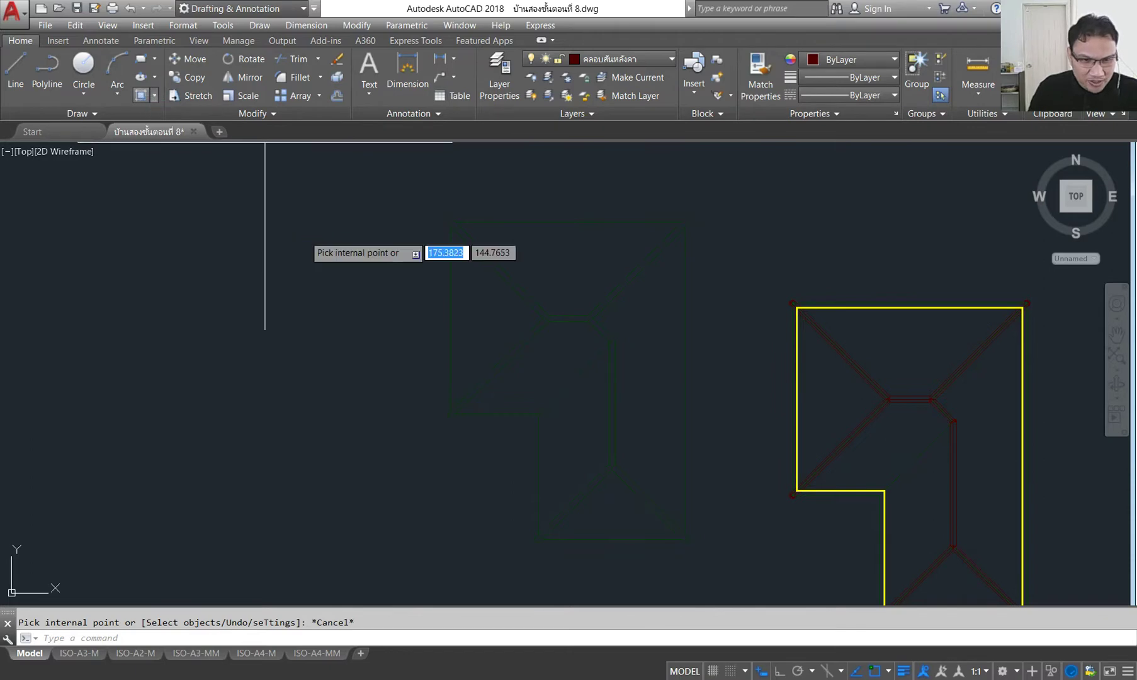
{"action": "key", "text": "Escape"}
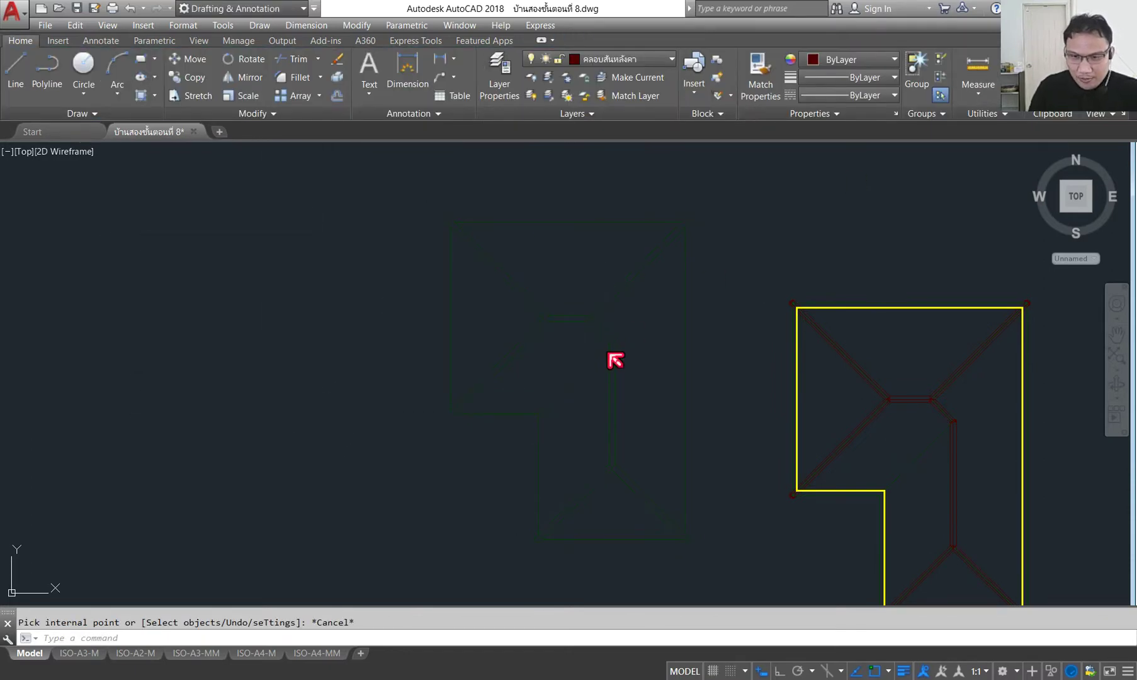
{"action": "key", "text": "ctrl+q"}
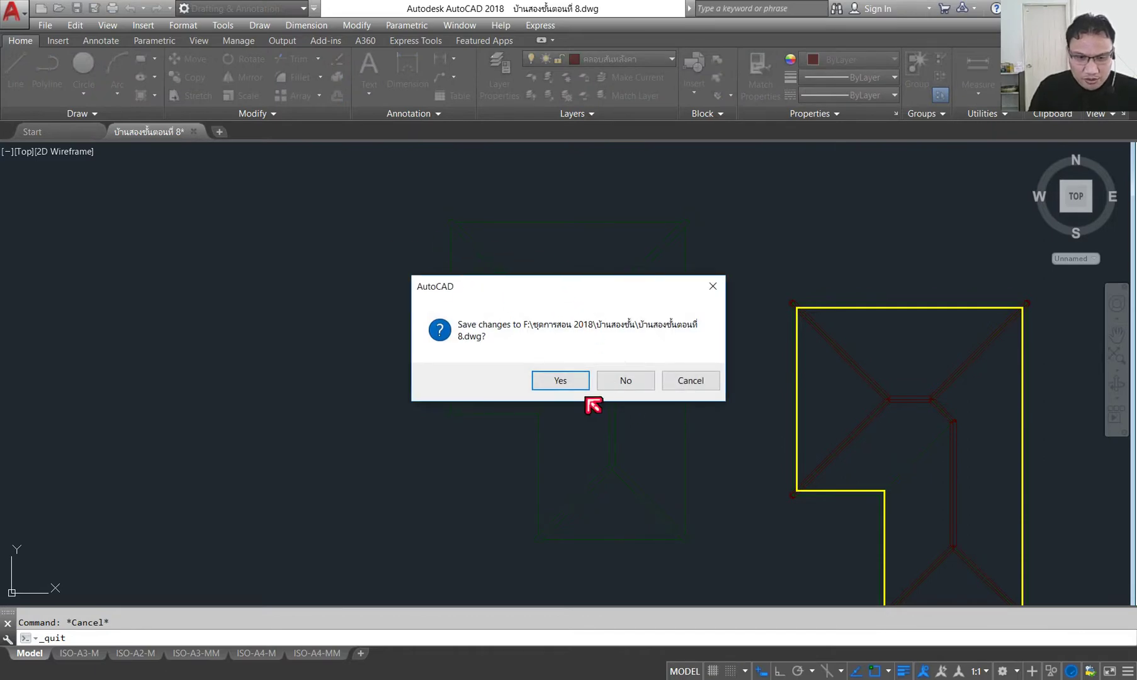
{"action": "left_click", "coordinate": [611, 382]}
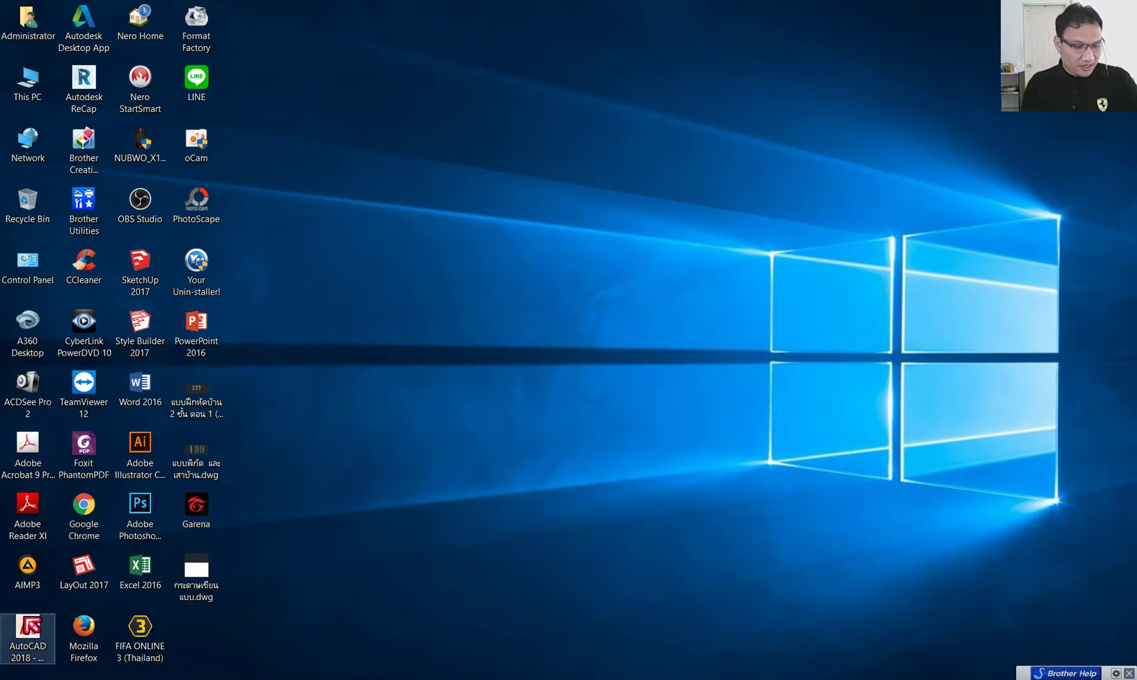
- In File Explorer, go to F: › ชุดการสอน 2018 › แผ่นที่1 › แบบฝึกหัดท่าตาม
{"action": "key", "text": "super+e"}
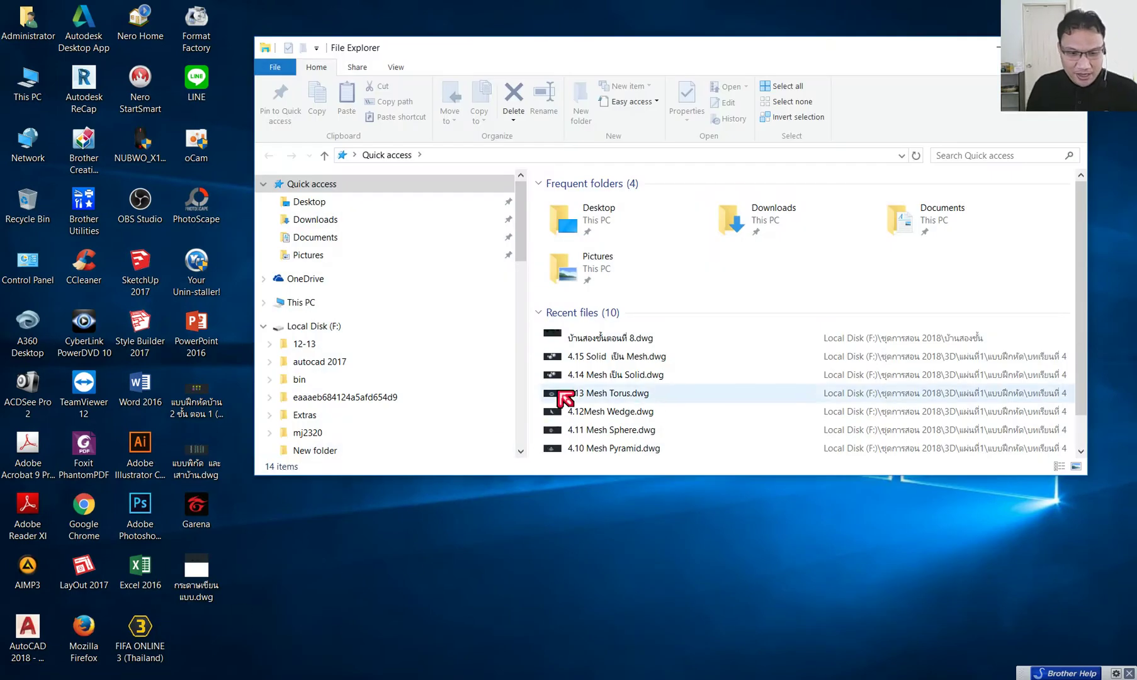
{"action": "left_click", "coordinate": [356, 333]}
{"action": "scroll", "coordinate": [584, 394], "scroll_direction": "down", "scroll_amount": 4}
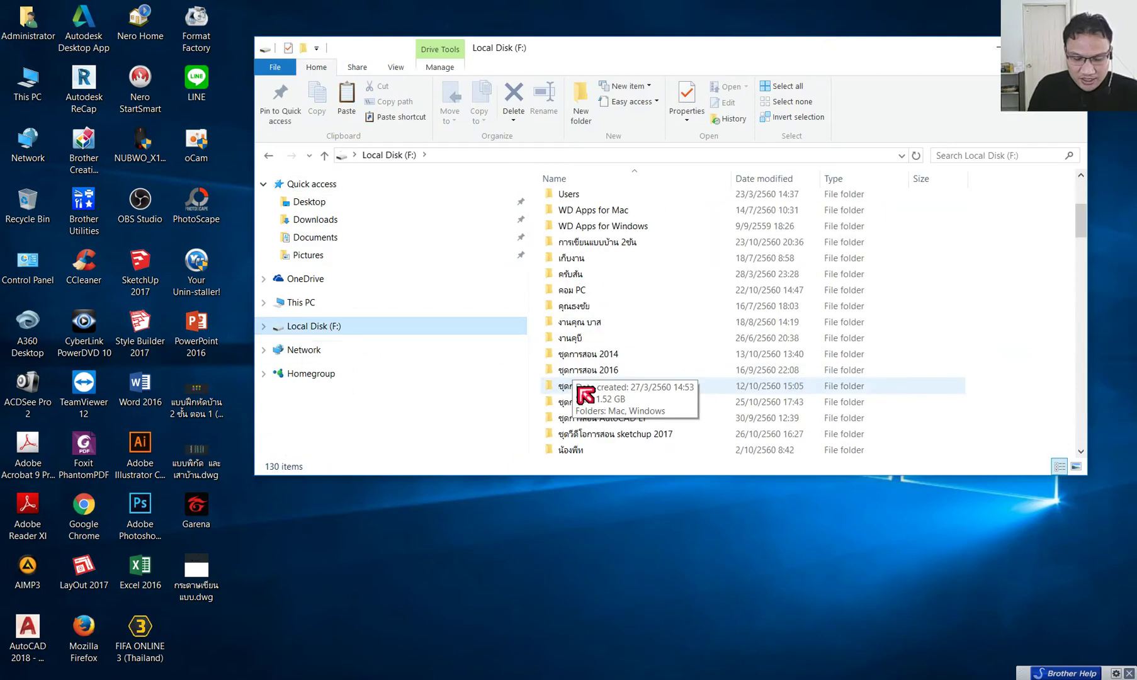
{"action": "scroll", "coordinate": [589, 386], "scroll_direction": "down", "scroll_amount": 2}
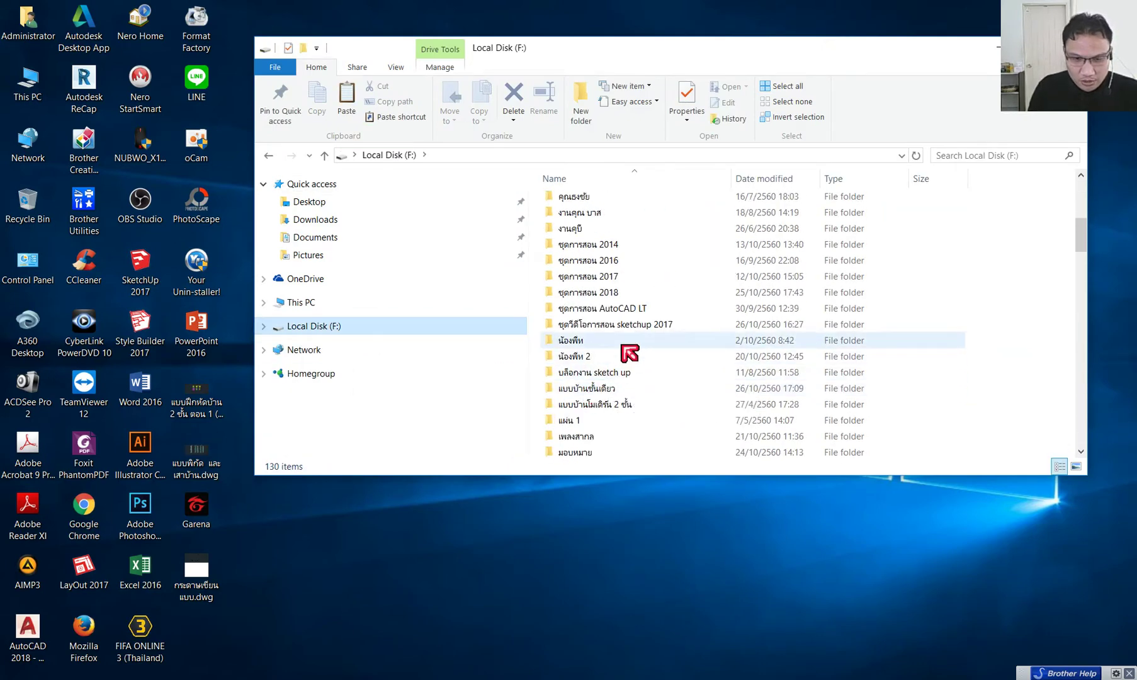
{"action": "scroll", "coordinate": [629, 353], "scroll_direction": "up", "scroll_amount": 2}
{"action": "scroll", "coordinate": [629, 353], "scroll_direction": "down", "scroll_amount": 2}
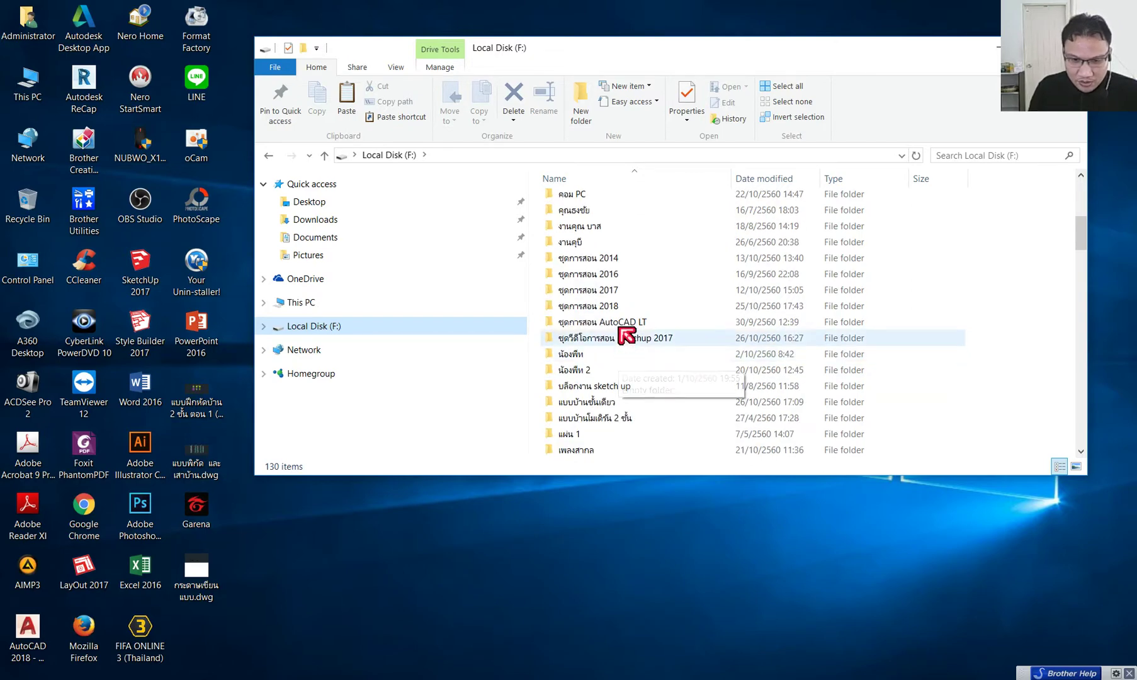
{"action": "left_click", "coordinate": [630, 313]}
{"action": "double_click", "coordinate": [630, 314]}
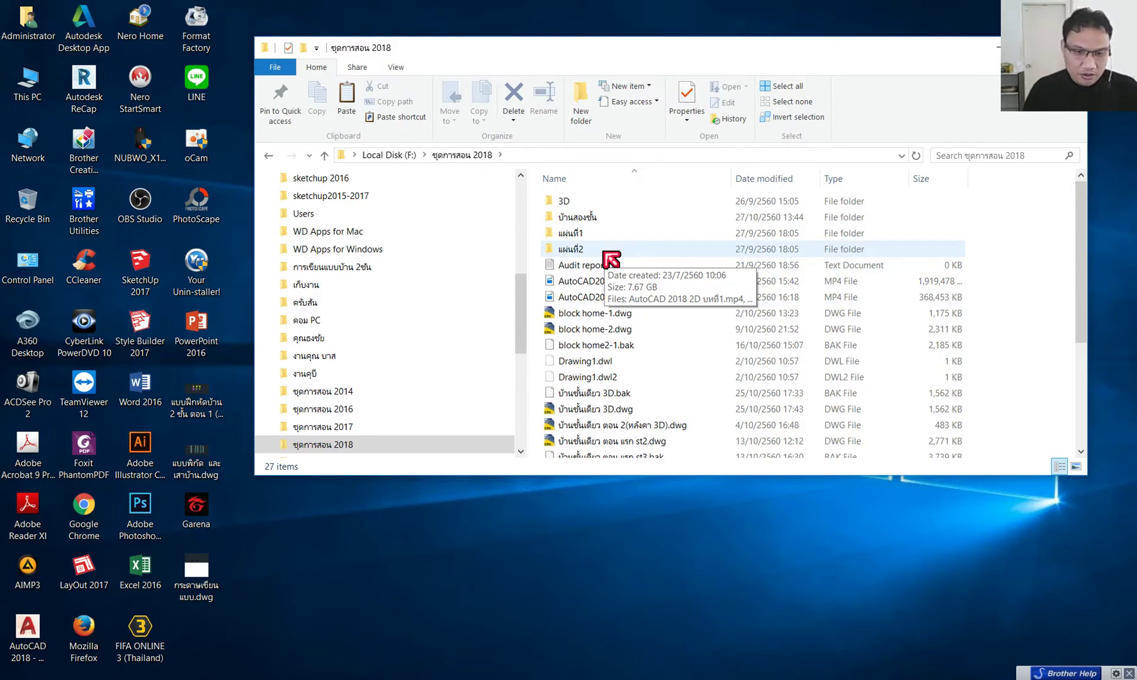
{"action": "double_click", "coordinate": [607, 232]}
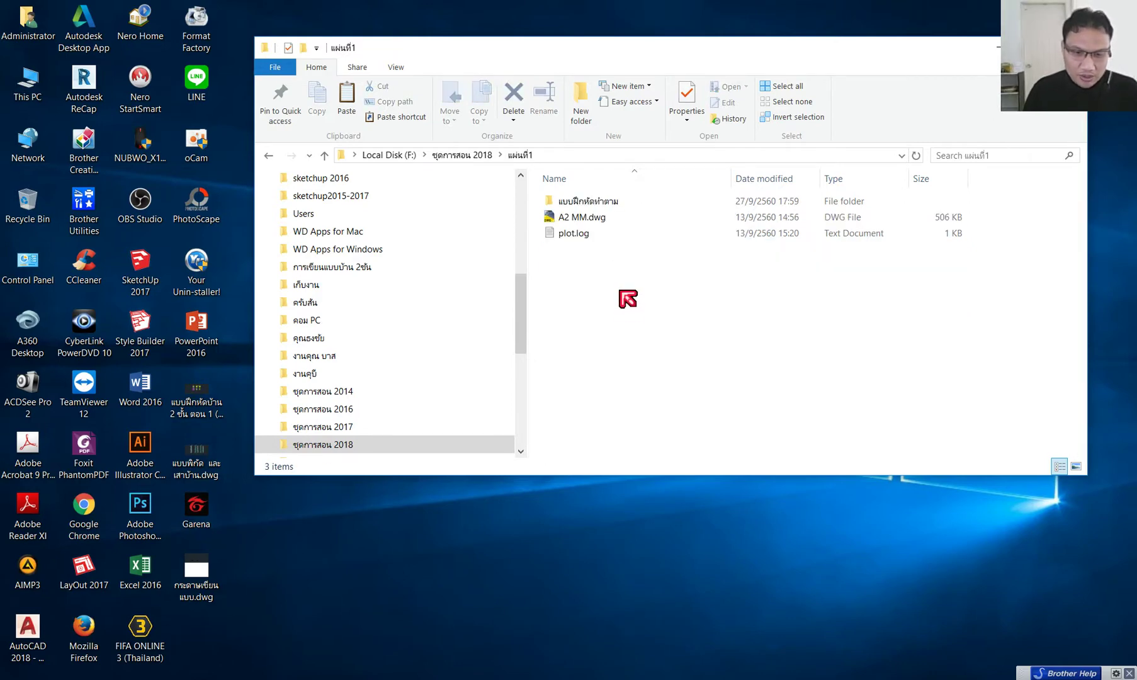
{"action": "double_click", "coordinate": [611, 202]}
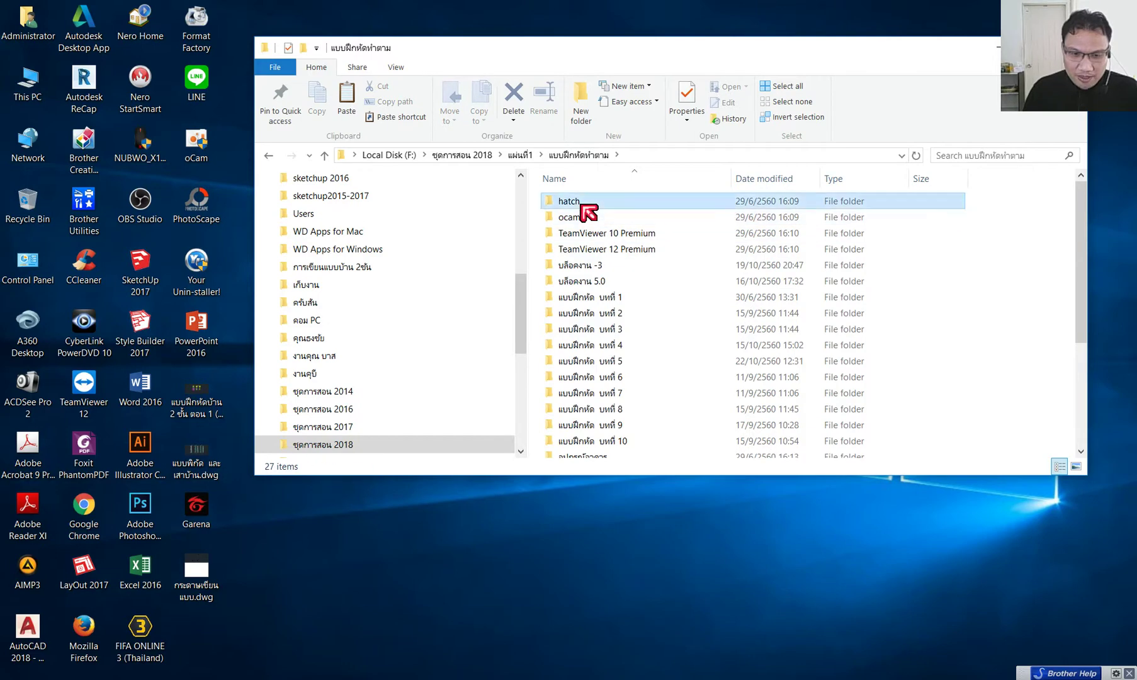
- In the hatch folder, box-select the five files TRIDOTS.pat through TROOF4.PAT
{"action": "double_click", "coordinate": [581, 204]}
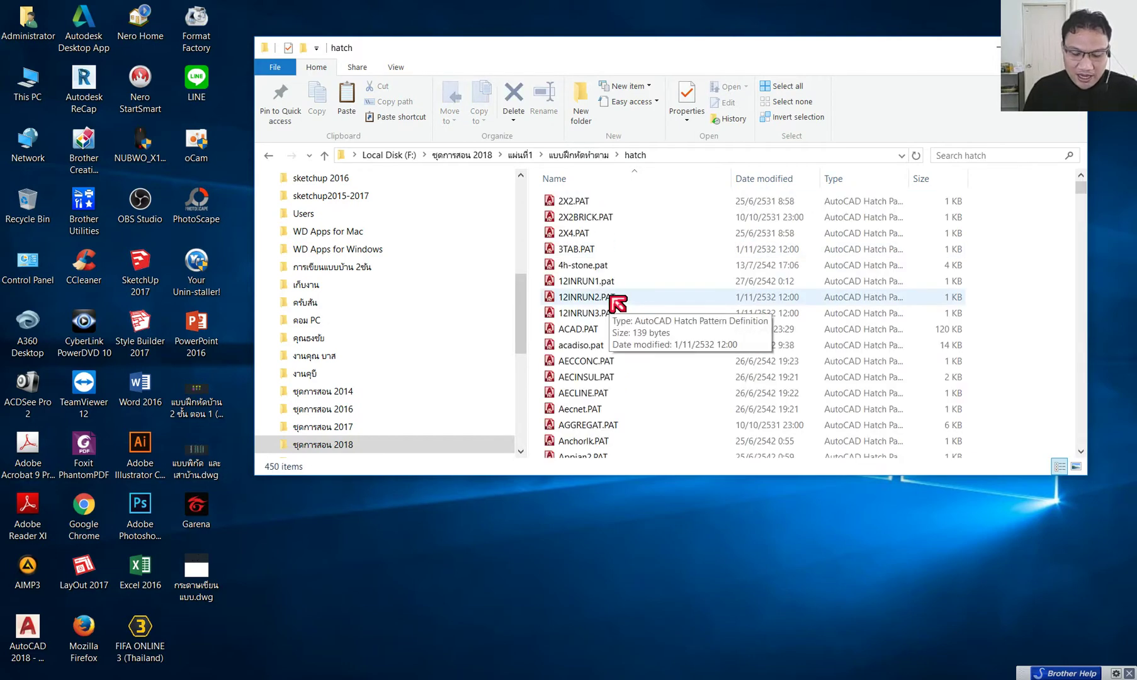
{"action": "scroll", "coordinate": [613, 305], "scroll_direction": "down", "scroll_amount": 8}
{"action": "scroll", "coordinate": [607, 340], "scroll_direction": "down", "scroll_amount": 8}
{"action": "scroll", "coordinate": [605, 352], "scroll_direction": "down", "scroll_amount": 7}
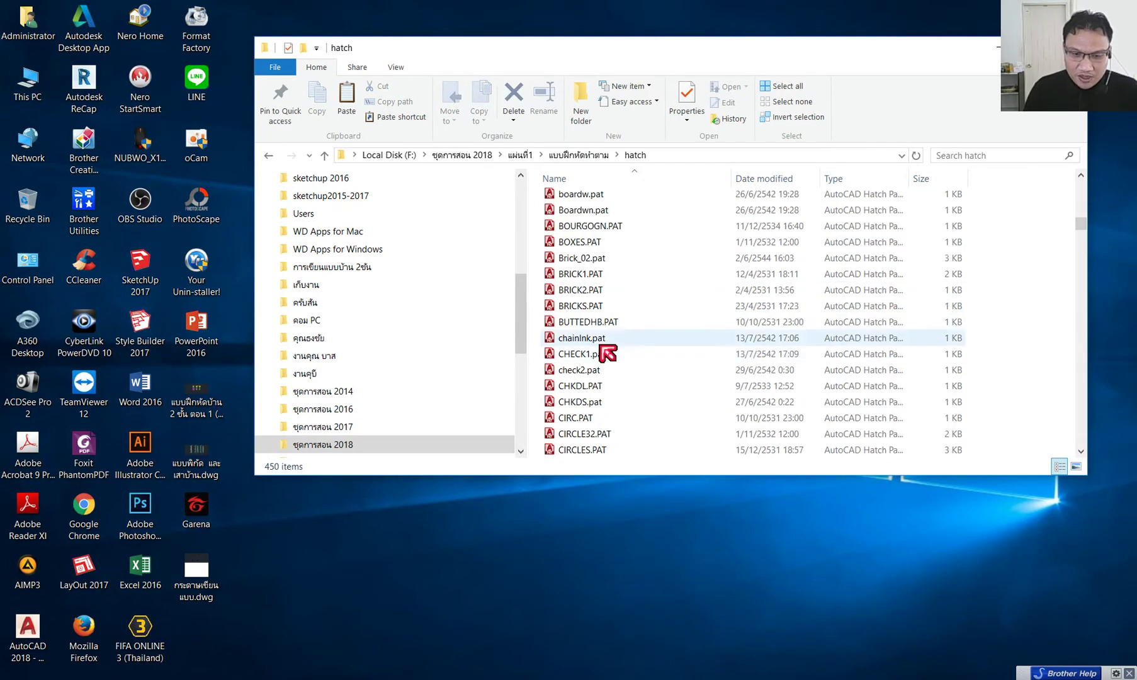
{"action": "scroll", "coordinate": [603, 353], "scroll_direction": "down", "scroll_amount": 8}
{"action": "scroll", "coordinate": [603, 352], "scroll_direction": "down", "scroll_amount": 8}
{"action": "scroll", "coordinate": [603, 353], "scroll_direction": "down", "scroll_amount": 8}
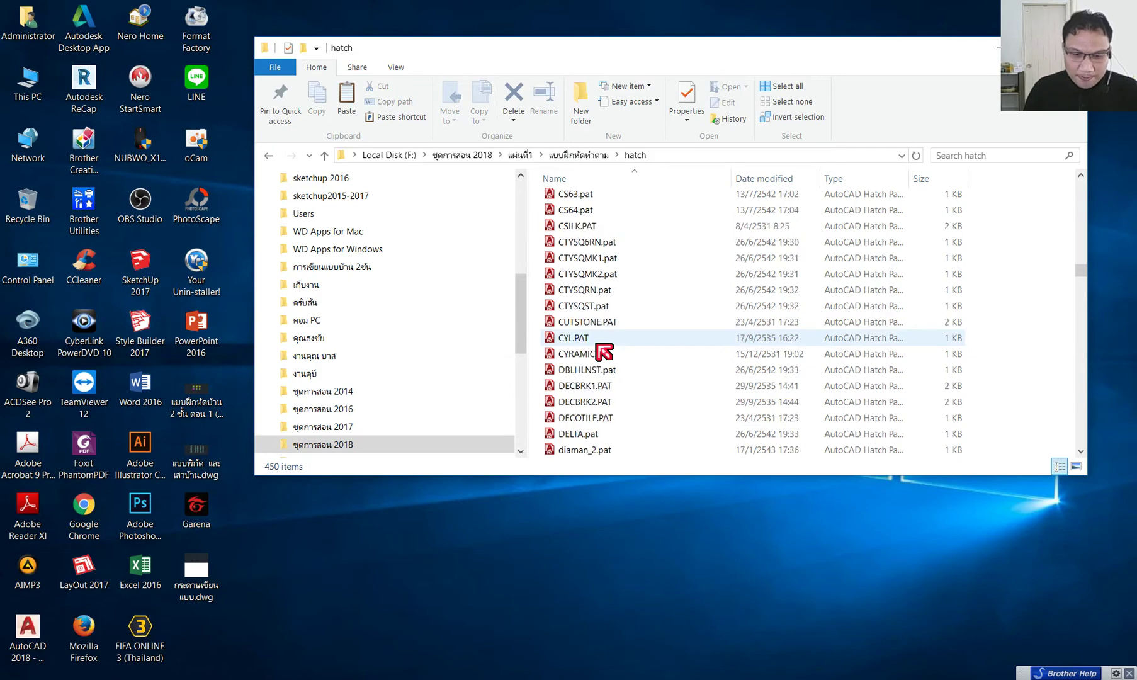
{"action": "scroll", "coordinate": [603, 353], "scroll_direction": "down", "scroll_amount": 8}
{"action": "scroll", "coordinate": [604, 352], "scroll_direction": "down", "scroll_amount": 8}
{"action": "scroll", "coordinate": [603, 352], "scroll_direction": "down", "scroll_amount": 8}
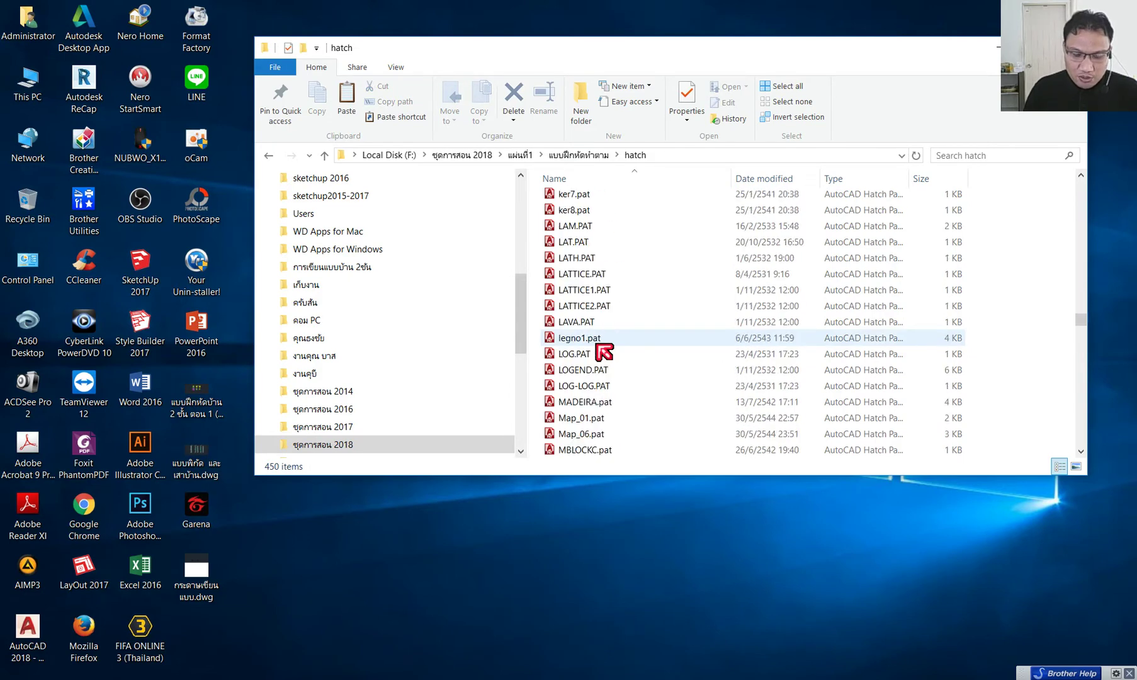
{"action": "scroll", "coordinate": [604, 353], "scroll_direction": "down", "scroll_amount": 8}
{"action": "scroll", "coordinate": [603, 352], "scroll_direction": "down", "scroll_amount": 8}
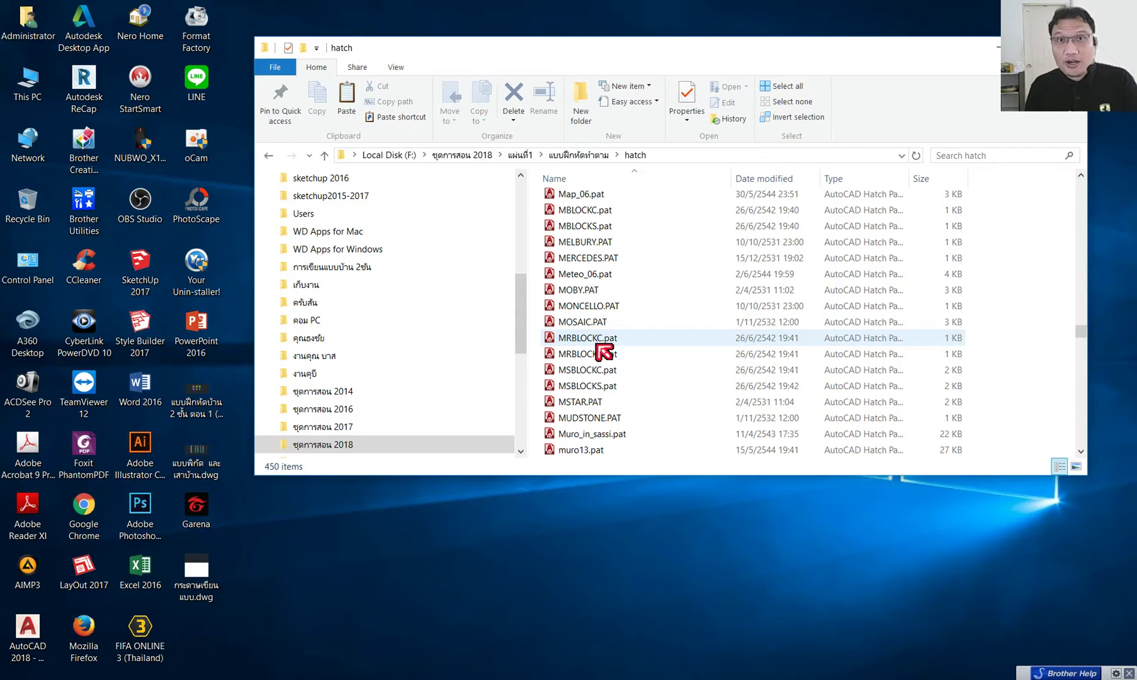
{"action": "scroll", "coordinate": [603, 353], "scroll_direction": "down", "scroll_amount": 1}
{"action": "scroll", "coordinate": [603, 353], "scroll_direction": "down", "scroll_amount": 4}
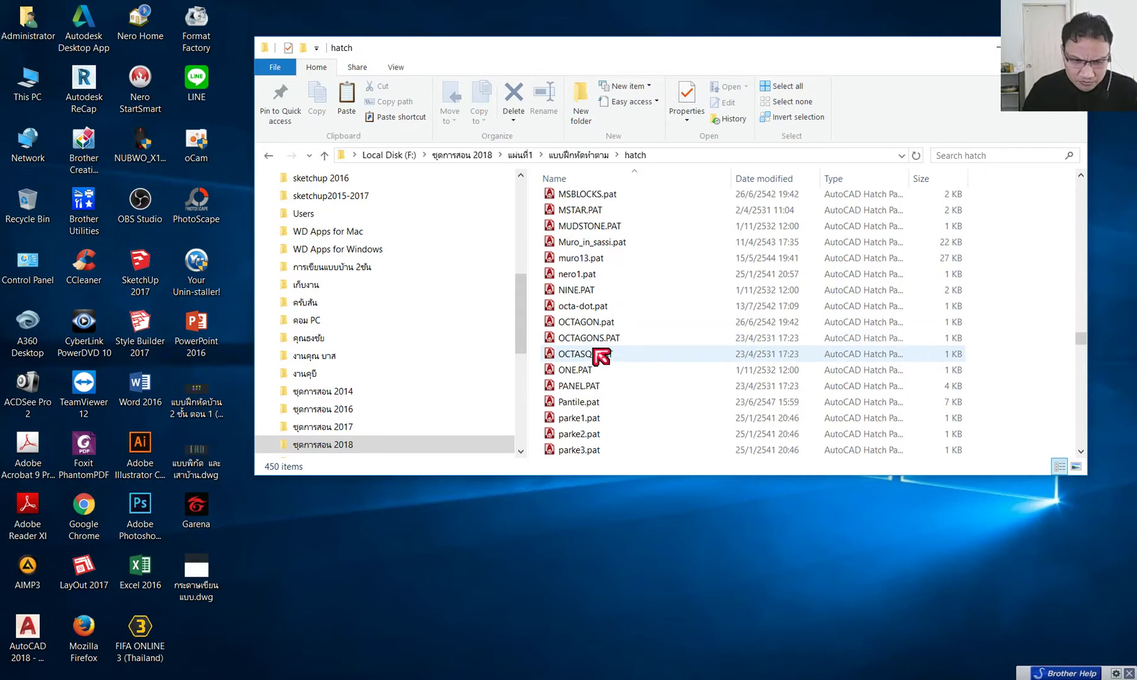
{"action": "scroll", "coordinate": [598, 359], "scroll_direction": "down", "scroll_amount": 3}
{"action": "scroll", "coordinate": [591, 369], "scroll_direction": "down", "scroll_amount": 3}
{"action": "scroll", "coordinate": [601, 372], "scroll_direction": "down", "scroll_amount": 3}
{"action": "scroll", "coordinate": [611, 374], "scroll_direction": "down", "scroll_amount": 4}
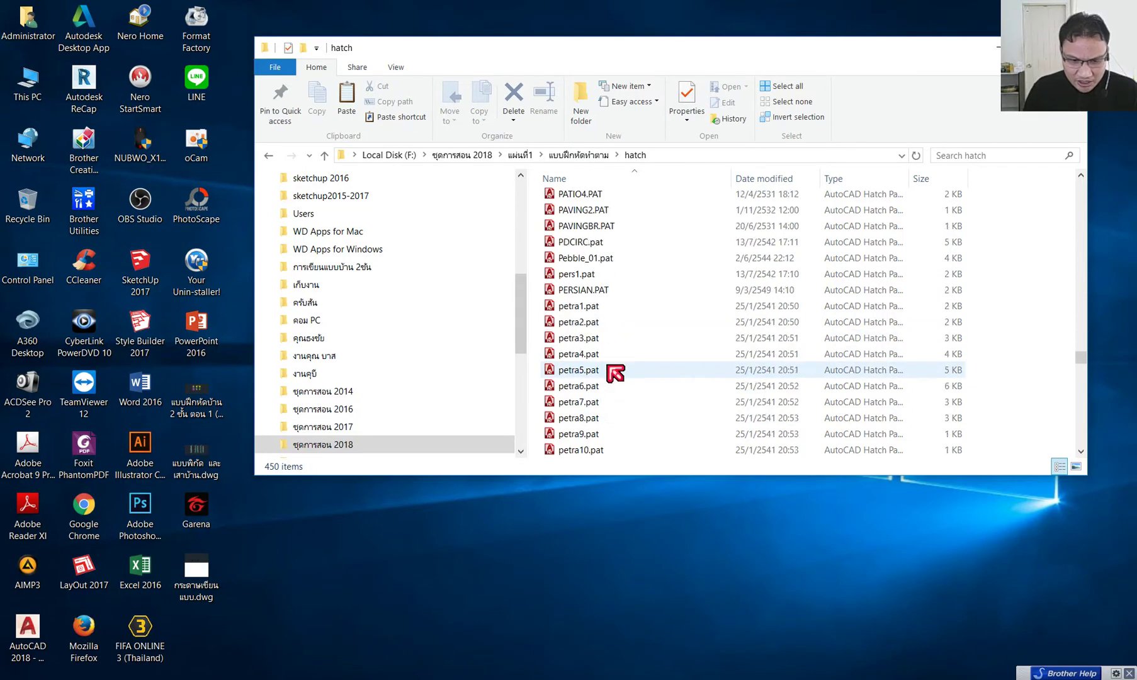
{"action": "scroll", "coordinate": [613, 373], "scroll_direction": "down", "scroll_amount": 2}
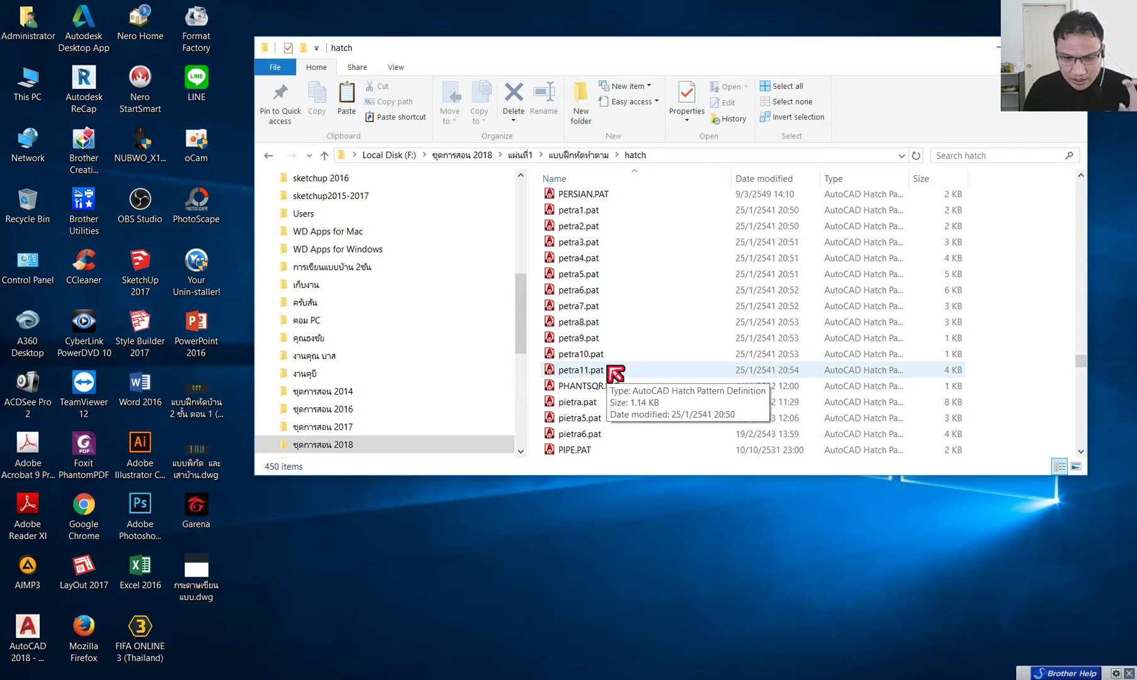
{"action": "scroll", "coordinate": [609, 367], "scroll_direction": "down", "scroll_amount": 2}
{"action": "scroll", "coordinate": [607, 364], "scroll_direction": "down", "scroll_amount": 2}
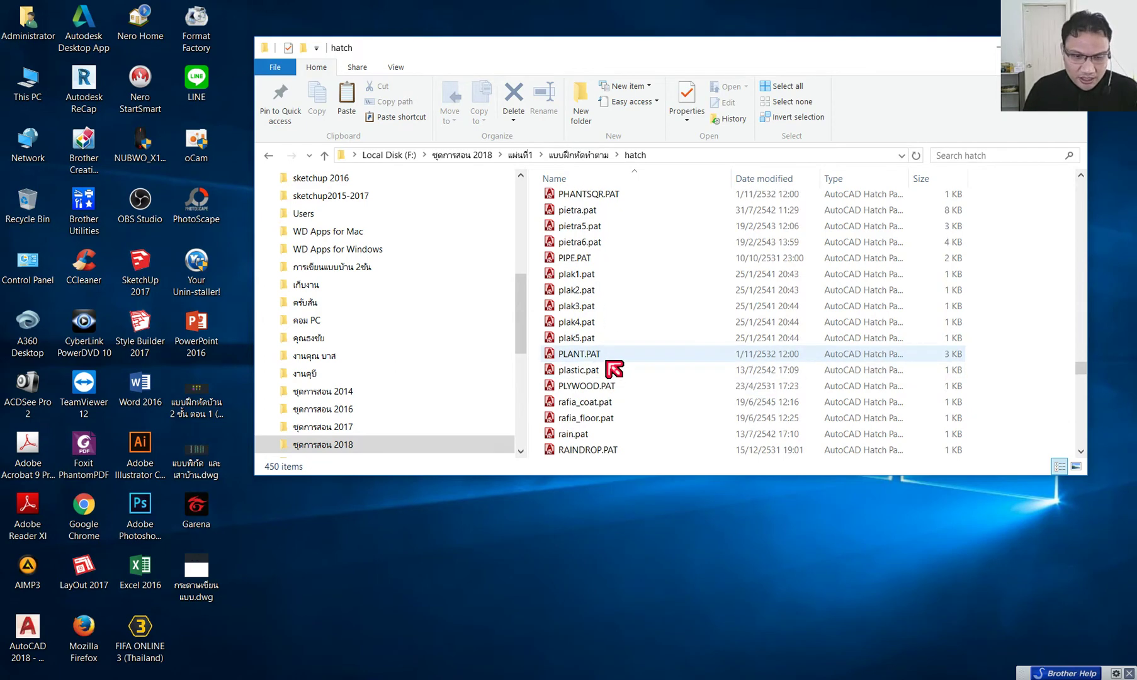
{"action": "scroll", "coordinate": [610, 370], "scroll_direction": "down", "scroll_amount": 4}
{"action": "scroll", "coordinate": [616, 387], "scroll_direction": "down", "scroll_amount": 8}
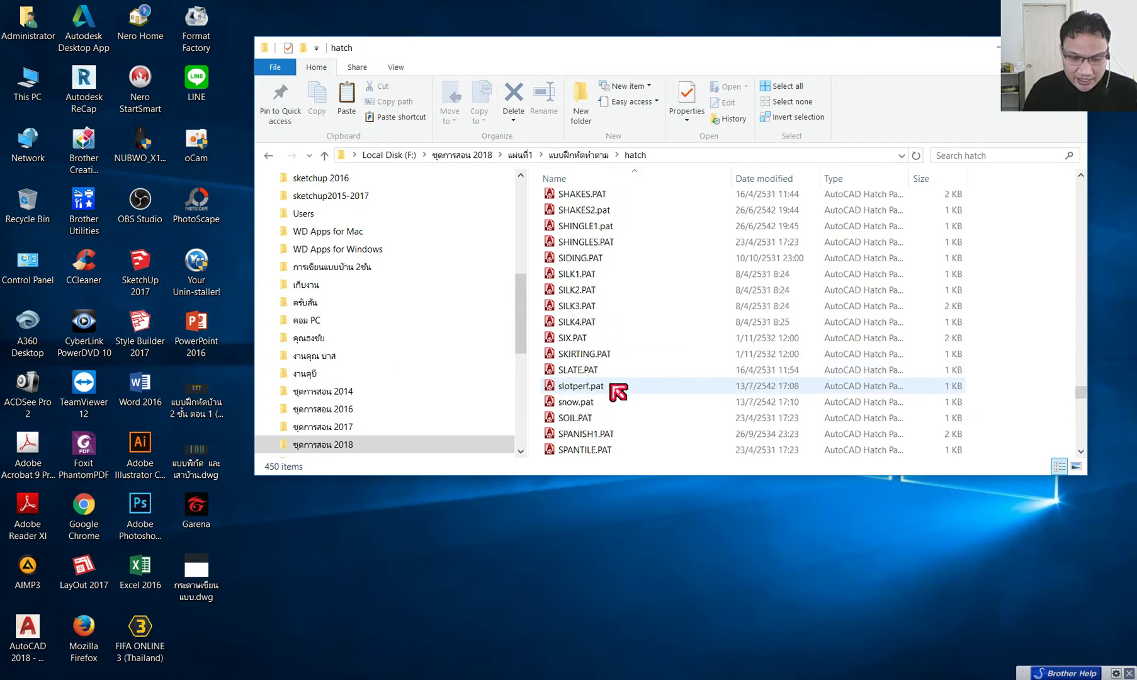
{"action": "scroll", "coordinate": [618, 390], "scroll_direction": "down", "scroll_amount": 5}
{"action": "scroll", "coordinate": [617, 388], "scroll_direction": "down", "scroll_amount": 5}
{"action": "scroll", "coordinate": [617, 384], "scroll_direction": "down", "scroll_amount": 3}
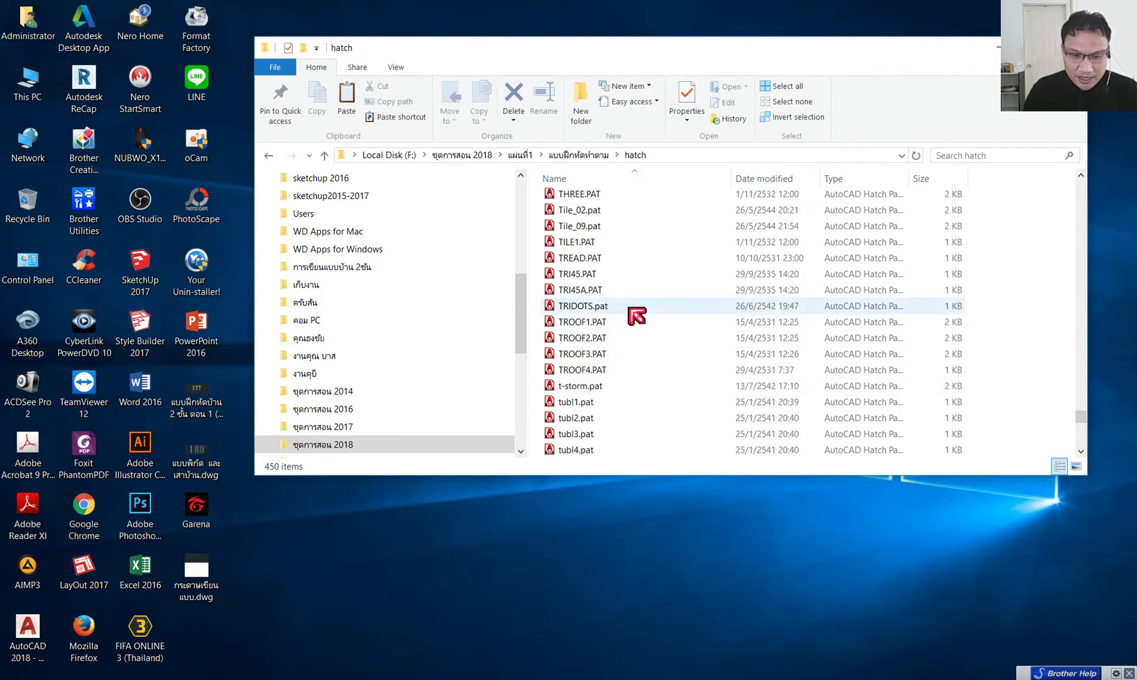
{"action": "left_click_drag", "start_coordinate": [629, 308], "coordinate": [603, 375]}
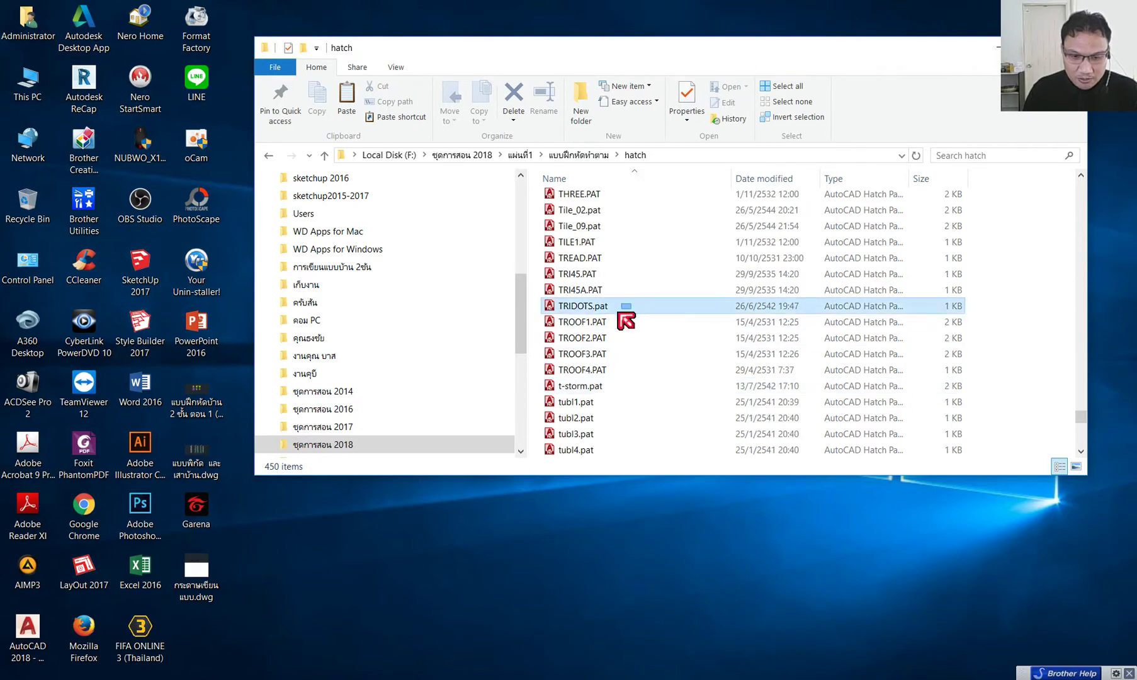
{"action": "right_click", "coordinate": [607, 353]}
- Copy the five selected roof pattern files
{"action": "left_click", "coordinate": [667, 522]}
{"action": "scroll", "coordinate": [387, 352], "scroll_direction": "up", "scroll_amount": 2}
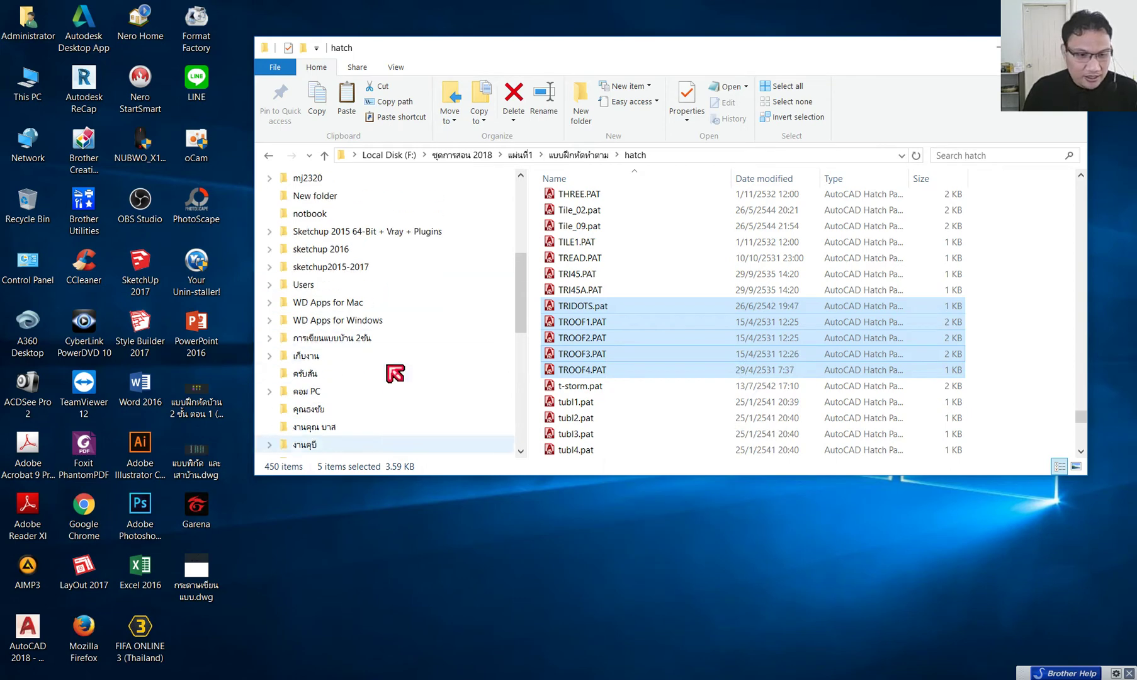
{"action": "scroll", "coordinate": [396, 374], "scroll_direction": "up", "scroll_amount": 3}
{"action": "scroll", "coordinate": [396, 373], "scroll_direction": "up", "scroll_amount": 2}
{"action": "scroll", "coordinate": [372, 295], "scroll_direction": "up", "scroll_amount": 1}
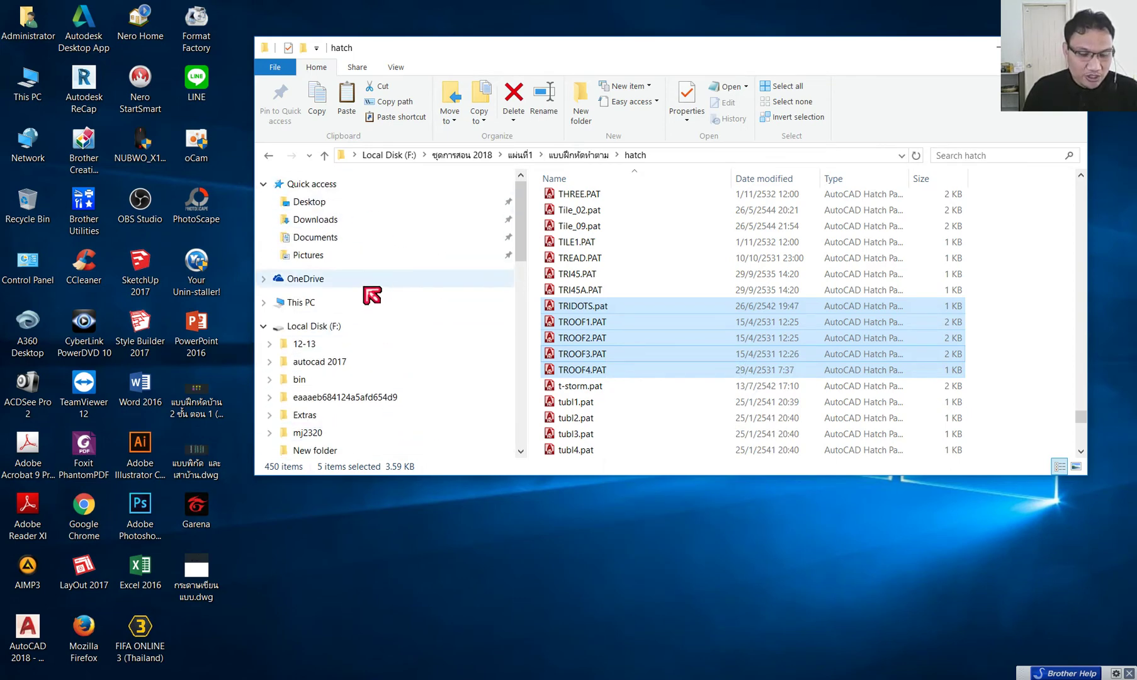
- Navigate to C: › Program Files › Autodesk › AutoCAD 2018 › Support
{"action": "left_click", "coordinate": [370, 303]}
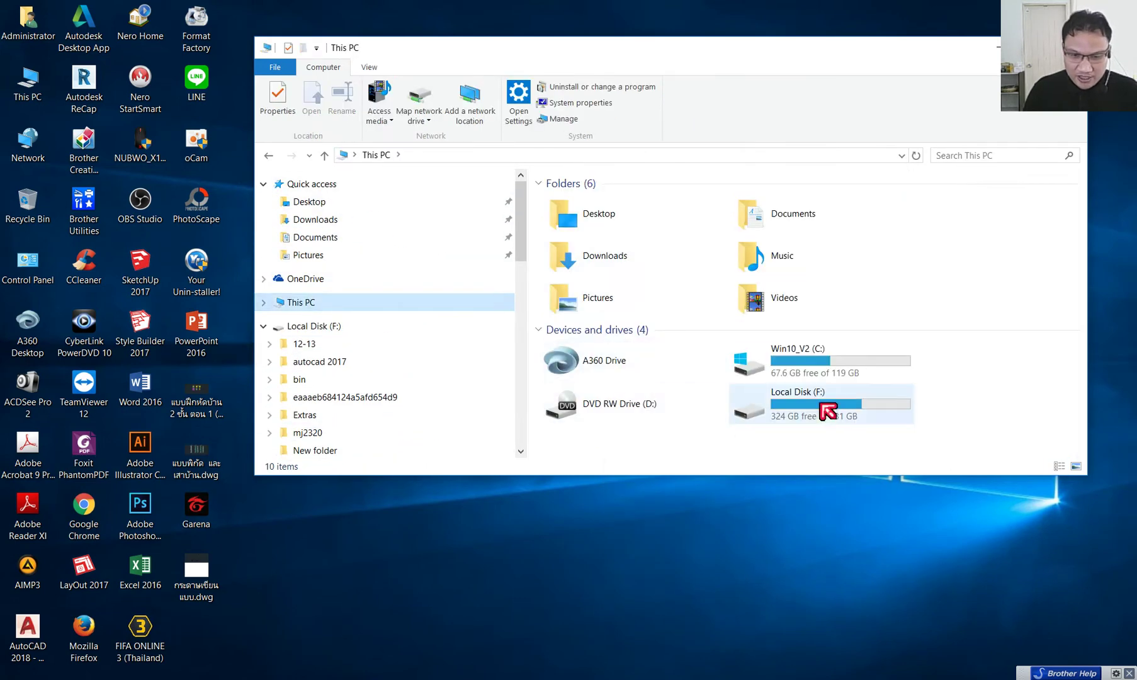
{"action": "double_click", "coordinate": [825, 371]}
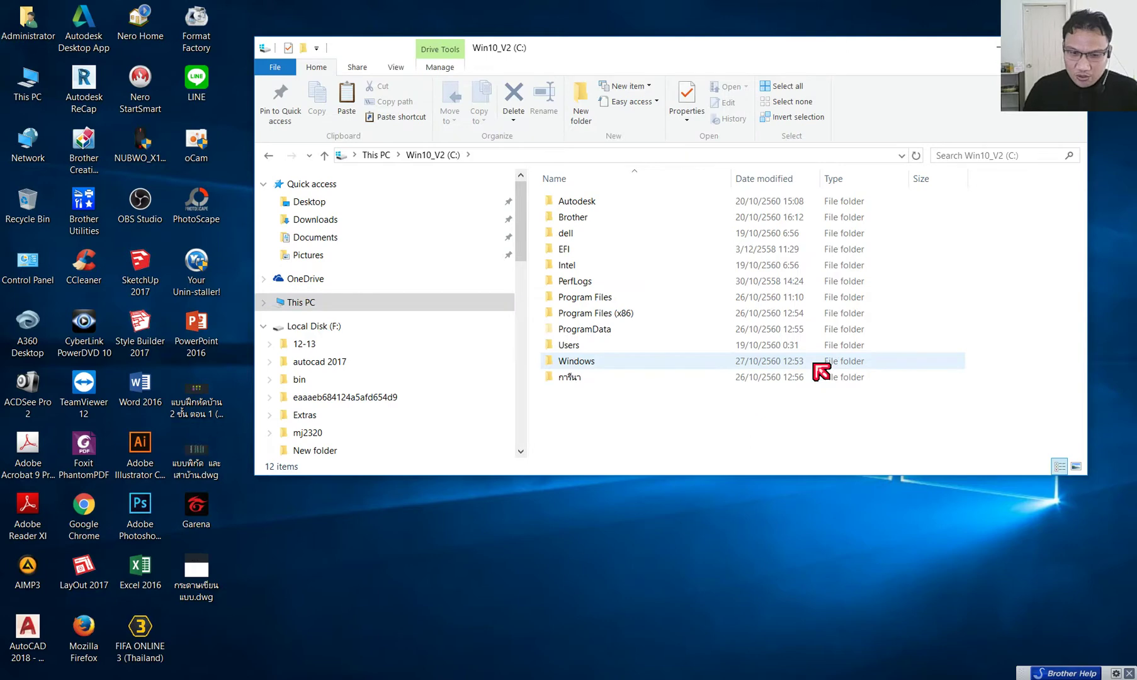
{"action": "double_click", "coordinate": [598, 297]}
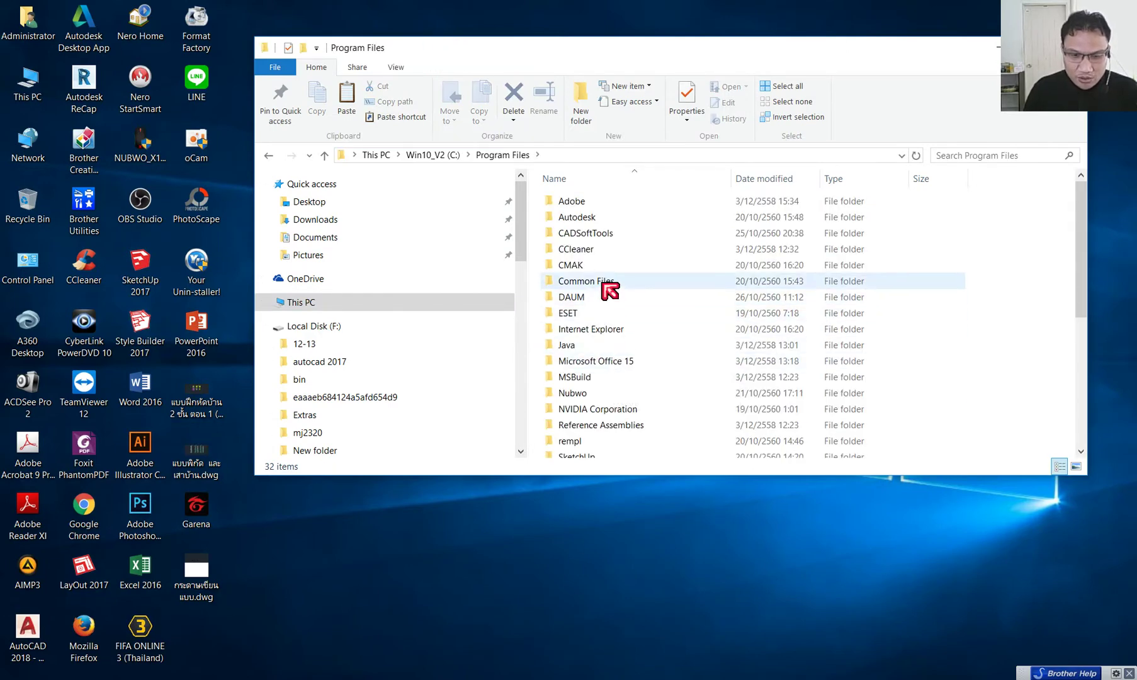
{"action": "double_click", "coordinate": [603, 218]}
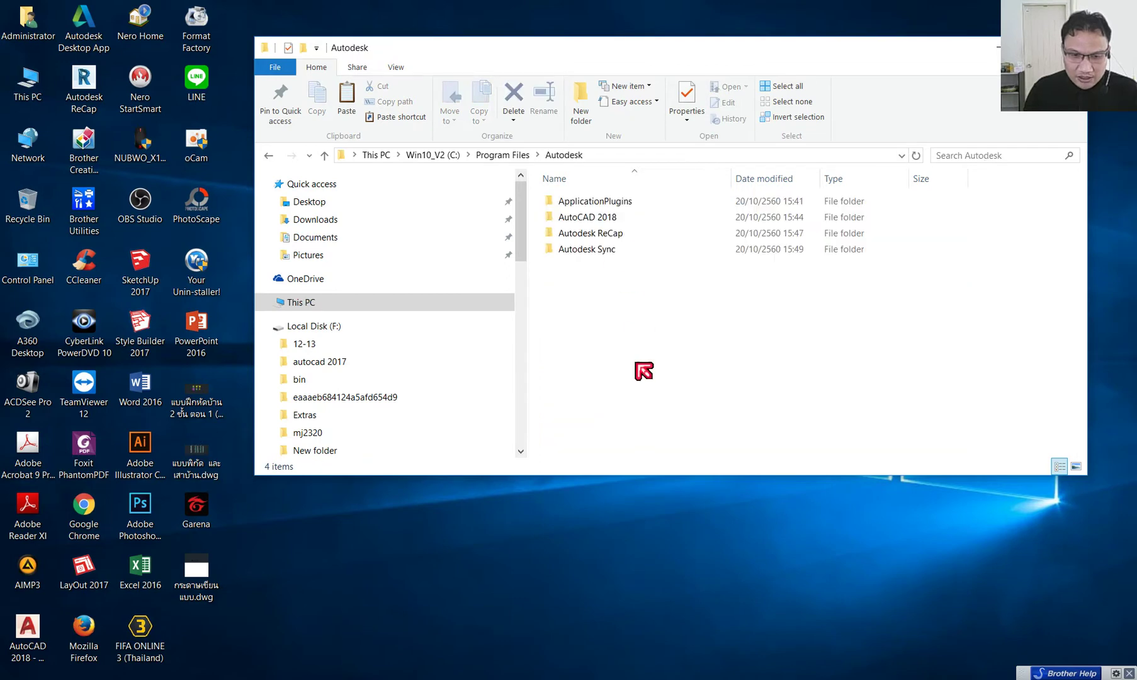
{"action": "double_click", "coordinate": [606, 218]}
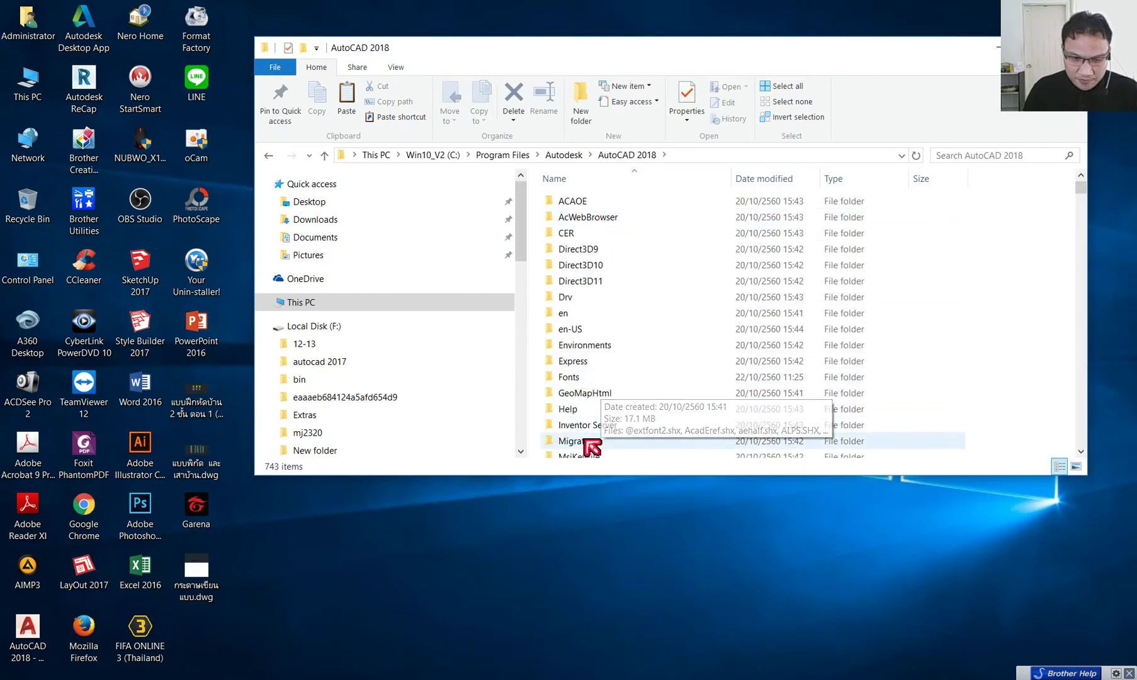
{"action": "mouse_move", "coordinate": [568, 376]}
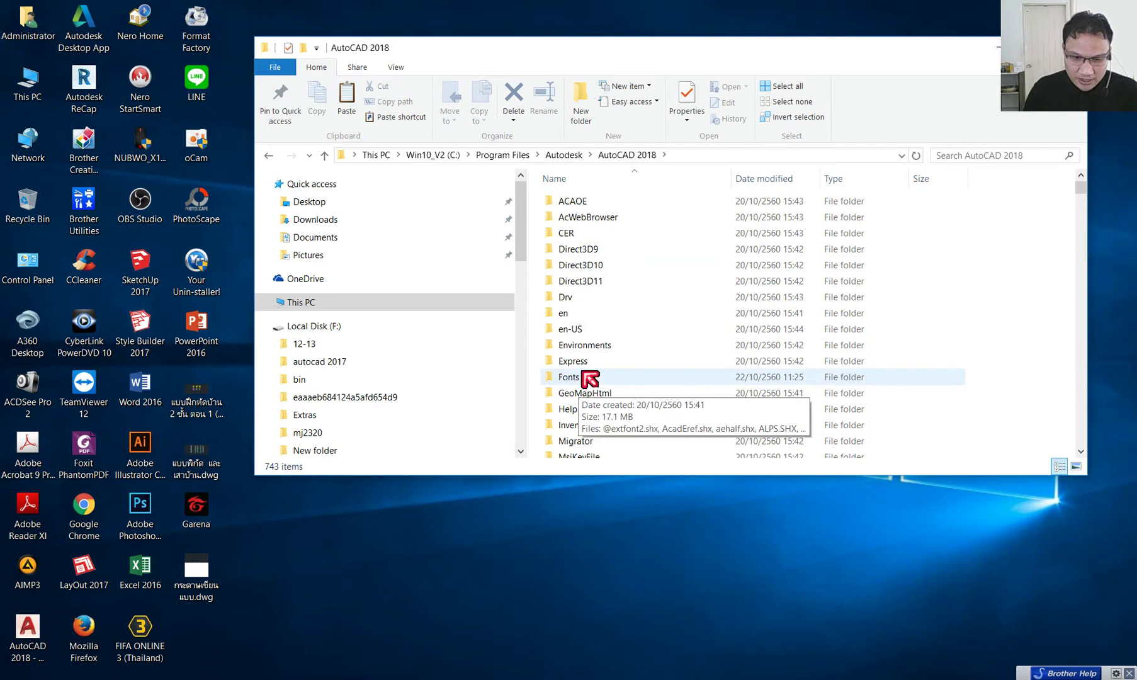
{"action": "scroll", "coordinate": [591, 428], "scroll_direction": "down", "scroll_amount": 2}
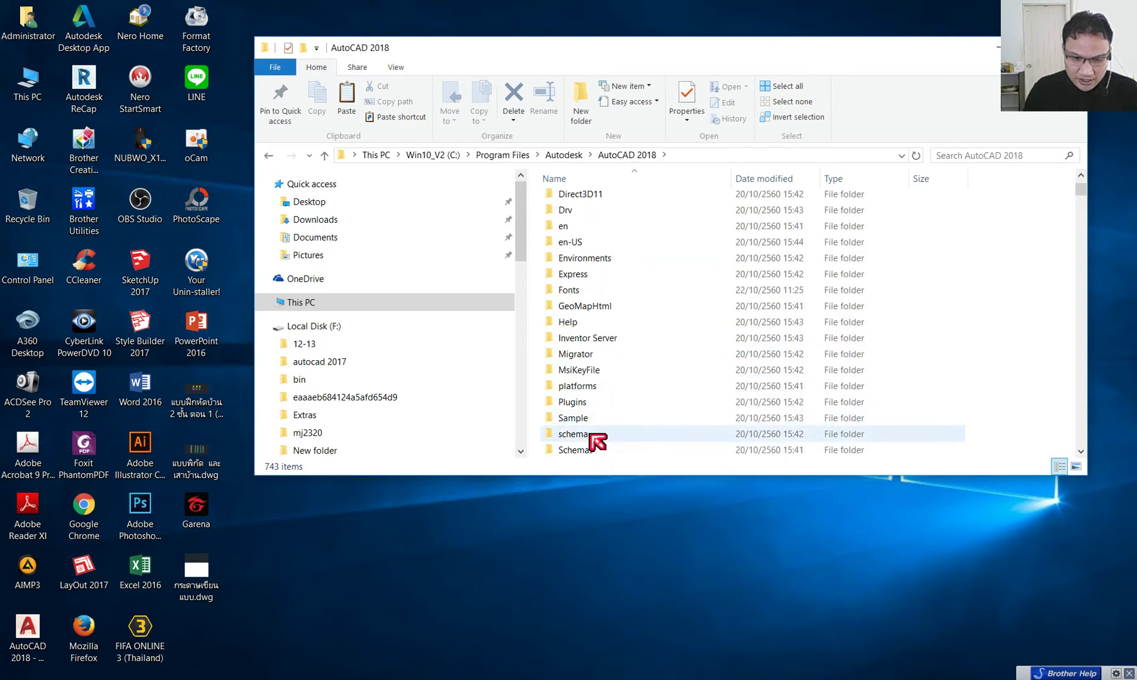
{"action": "scroll", "coordinate": [590, 435], "scroll_direction": "down", "scroll_amount": 1}
{"action": "double_click", "coordinate": [585, 436]}
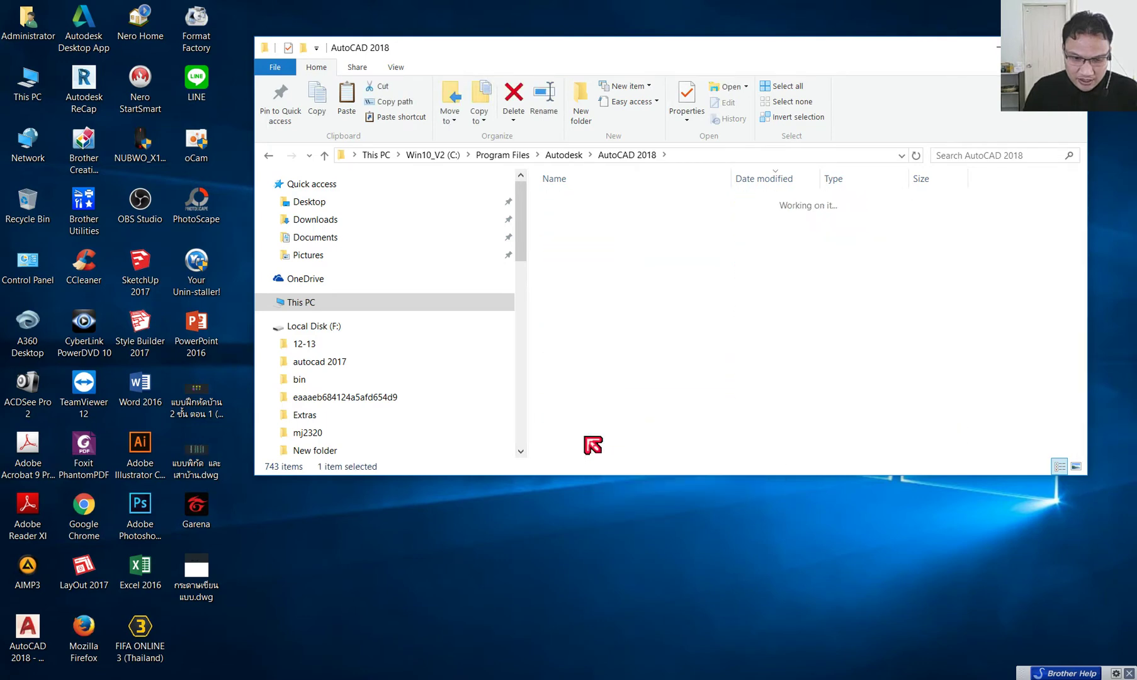
{"action": "scroll", "coordinate": [658, 314], "scroll_direction": "down", "scroll_amount": 4}
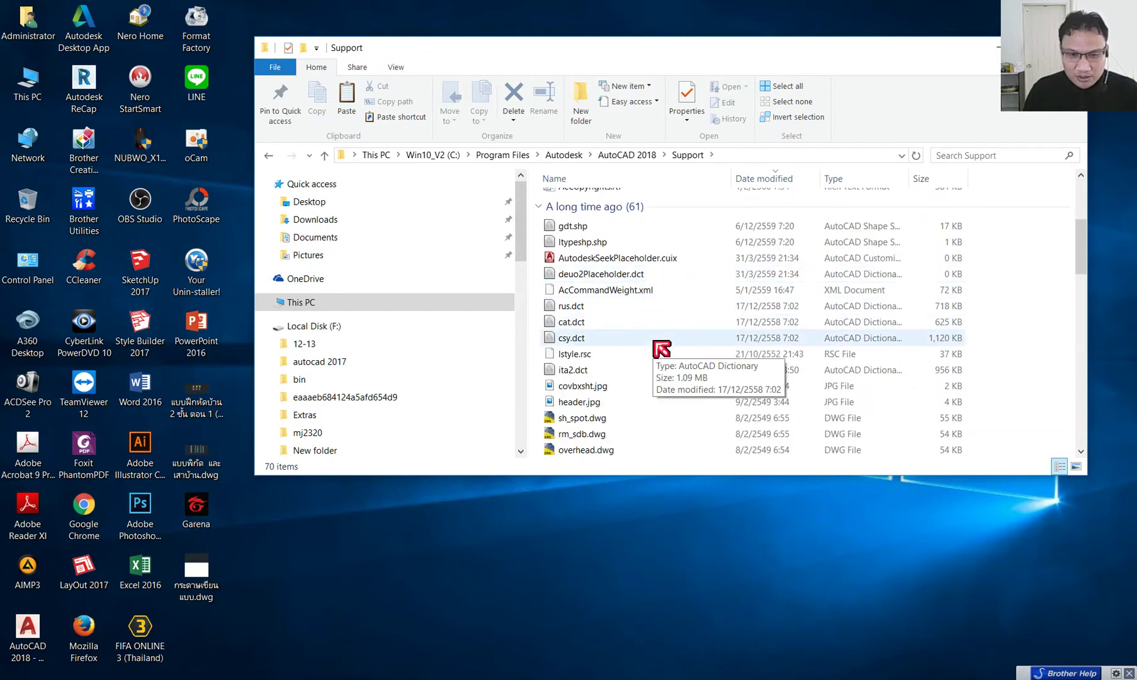
- Paste the pattern files into Support, dismiss the Replace or Skip prompt, and close Explorer
{"action": "right_click", "coordinate": [652, 346]}
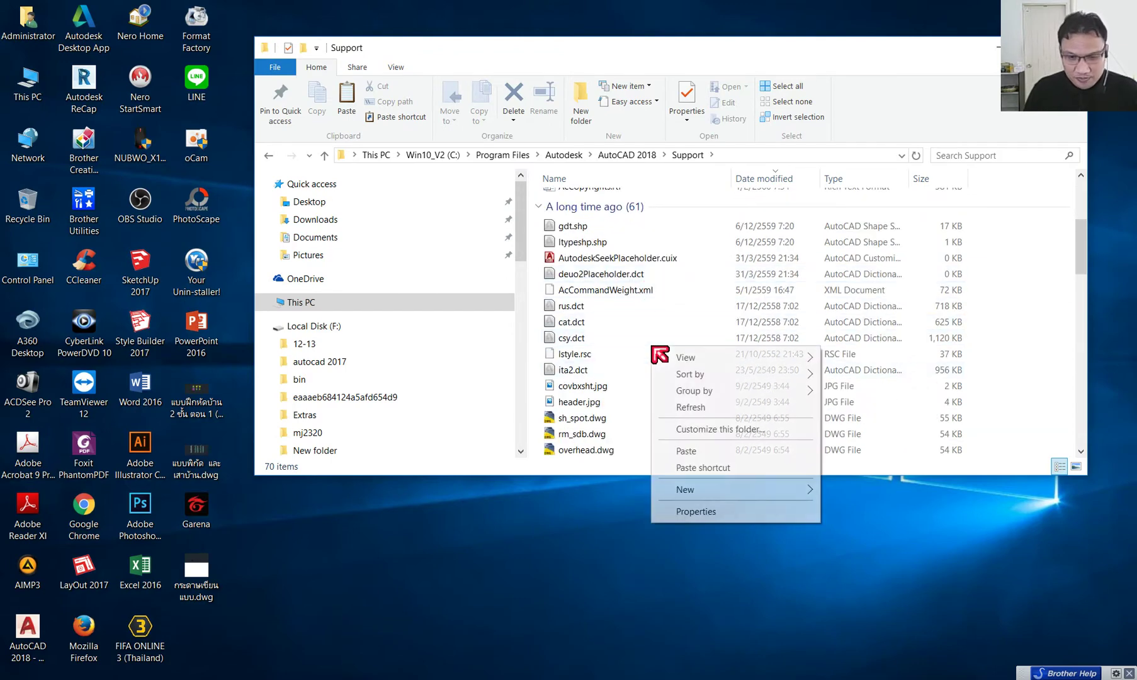
{"action": "left_click", "coordinate": [716, 452]}
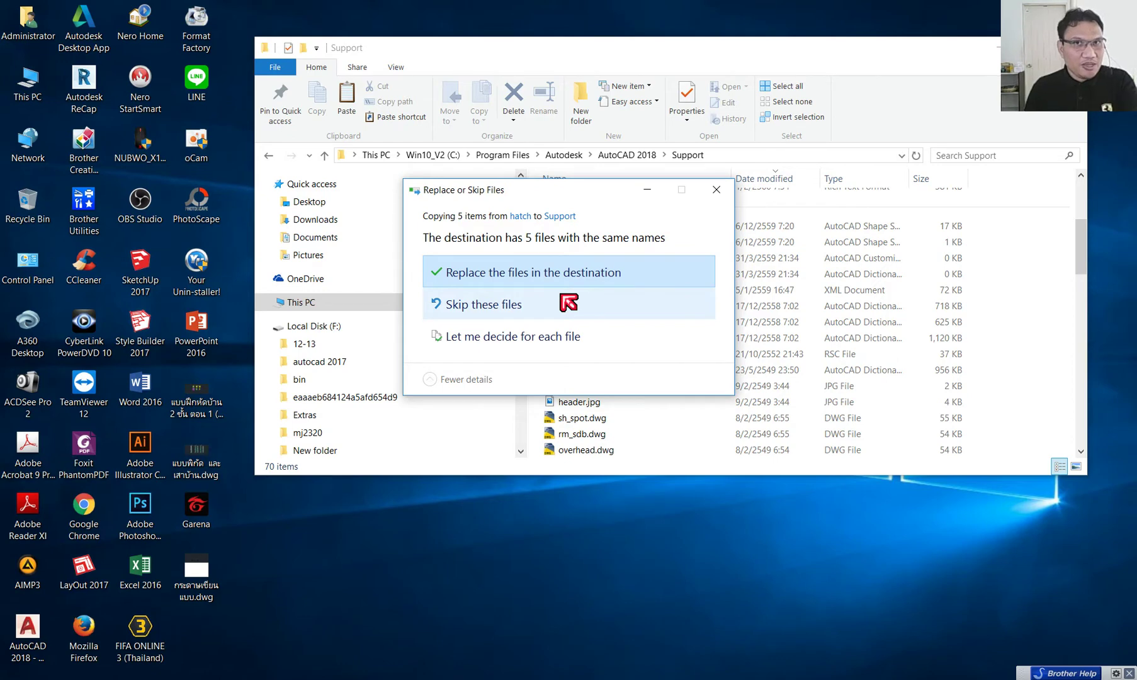
{"action": "left_click", "coordinate": [724, 191]}
{"action": "left_click", "coordinate": [1070, 47]}
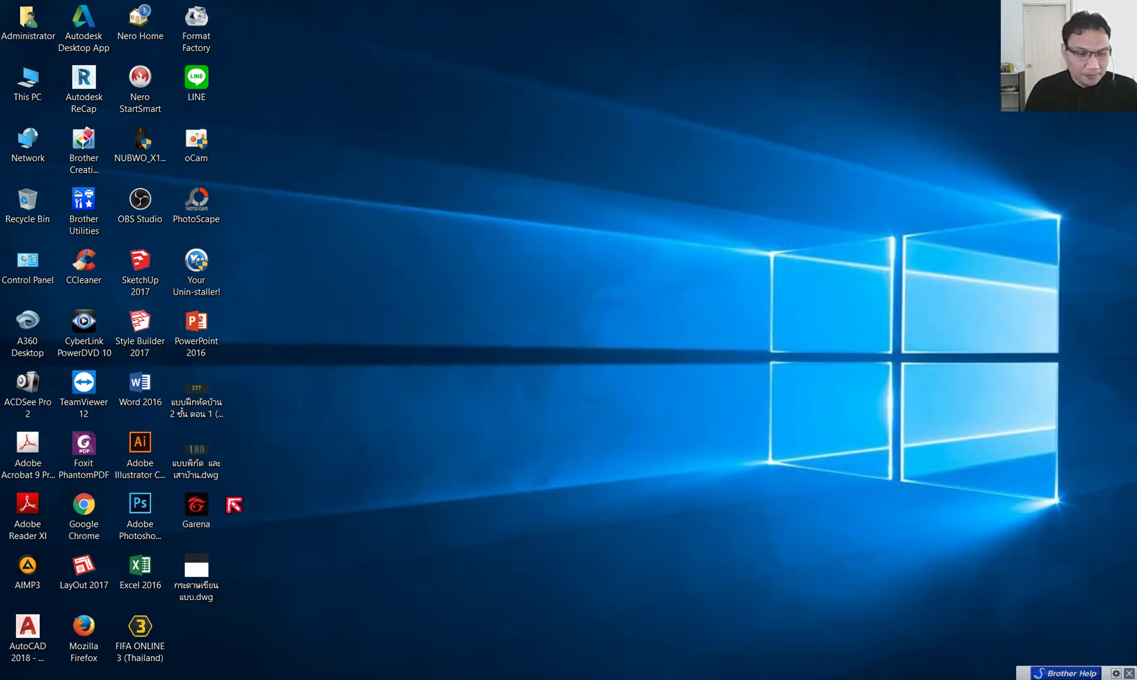
- Relaunch AutoCAD 2018 to reopen the two-story house drawing with its roof plans
{"action": "double_click", "coordinate": [28, 629]}
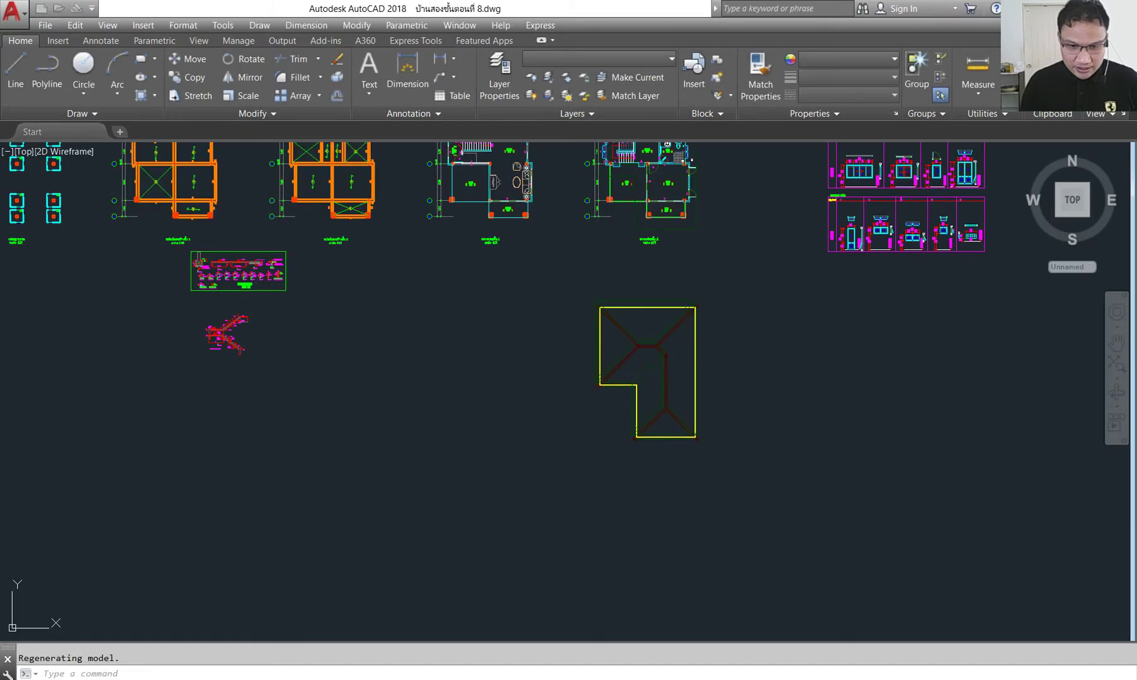
- Zoom to the roof and crossing-select its red vertical roof lines
{"action": "scroll", "coordinate": [685, 340], "scroll_direction": "up", "scroll_amount": 5}
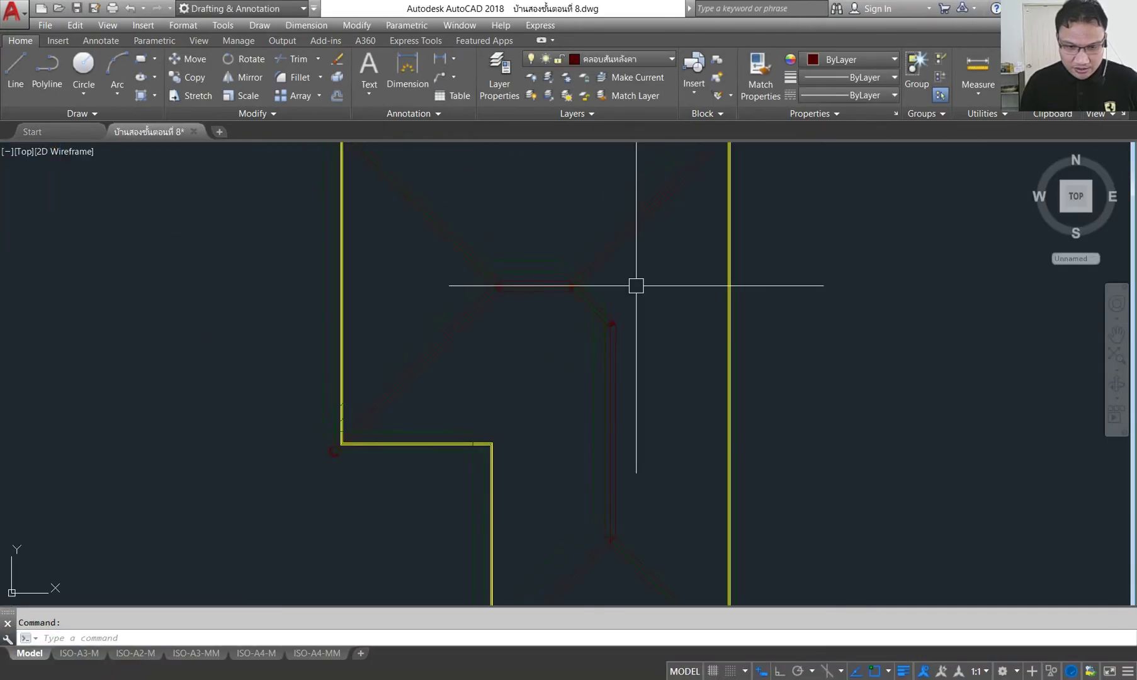
{"action": "scroll", "coordinate": [636, 285], "scroll_direction": "up", "scroll_amount": 4}
{"action": "scroll", "coordinate": [601, 333], "scroll_direction": "down", "scroll_amount": 2}
{"action": "scroll", "coordinate": [621, 325], "scroll_direction": "down", "scroll_amount": 2}
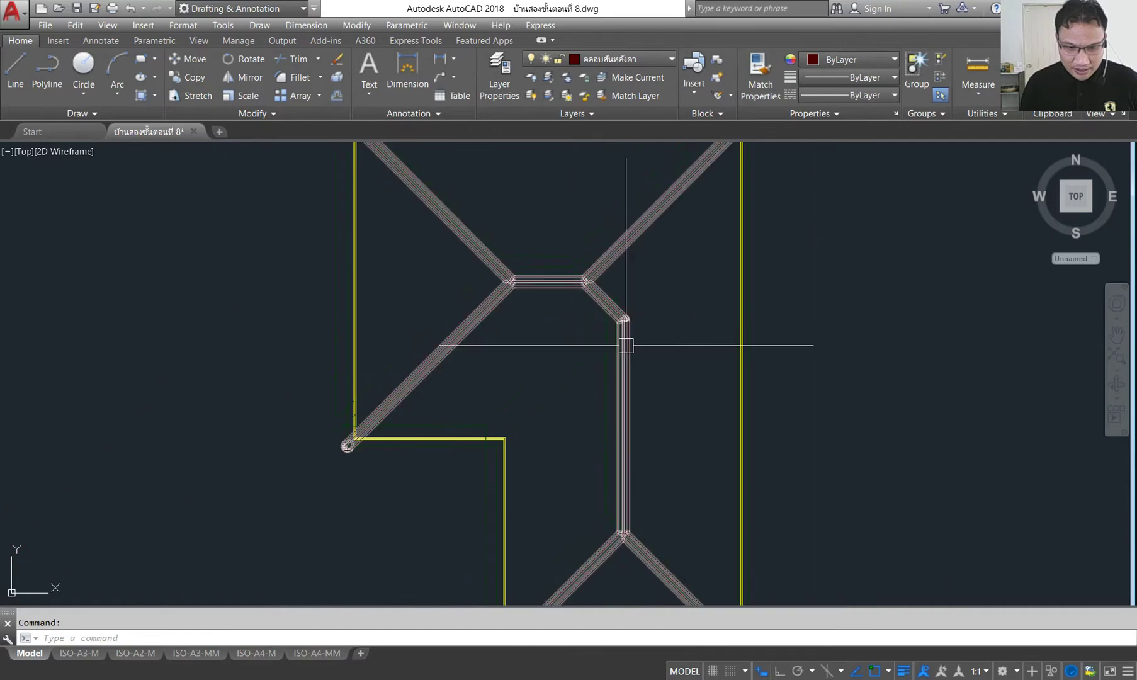
{"action": "scroll", "coordinate": [612, 364], "scroll_direction": "up", "scroll_amount": 2}
{"action": "scroll", "coordinate": [614, 345], "scroll_direction": "up", "scroll_amount": 3}
{"action": "middle_click_drag", "start_coordinate": [614, 345], "coordinate": [643, 326]}
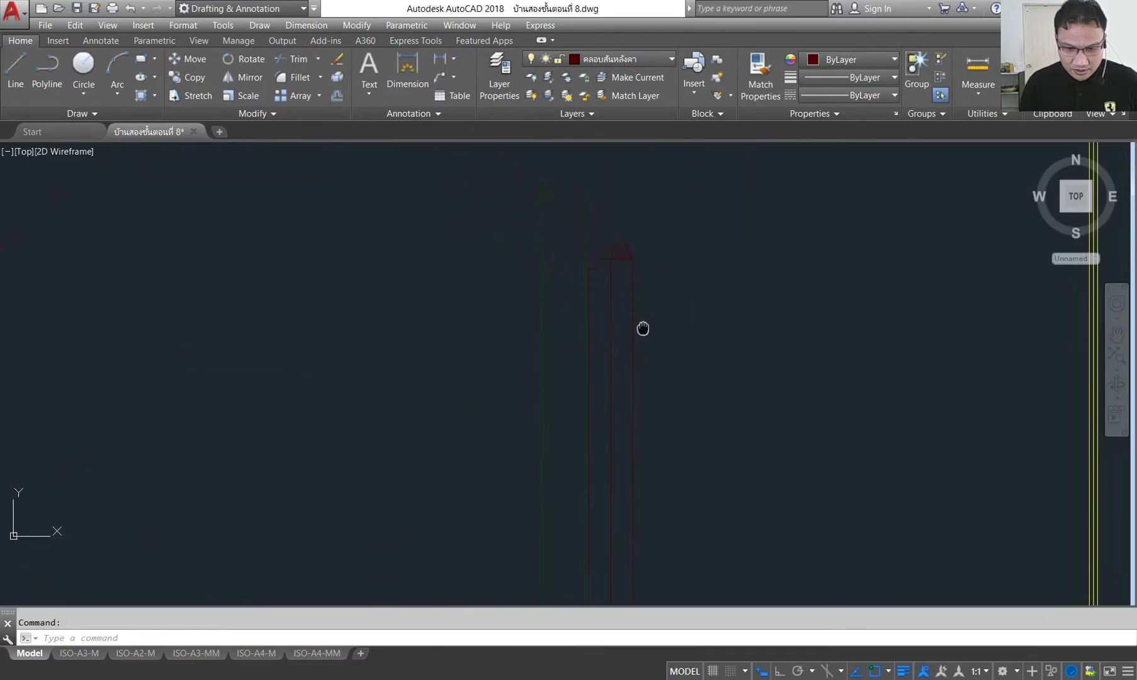
{"action": "left_click", "coordinate": [707, 296]}
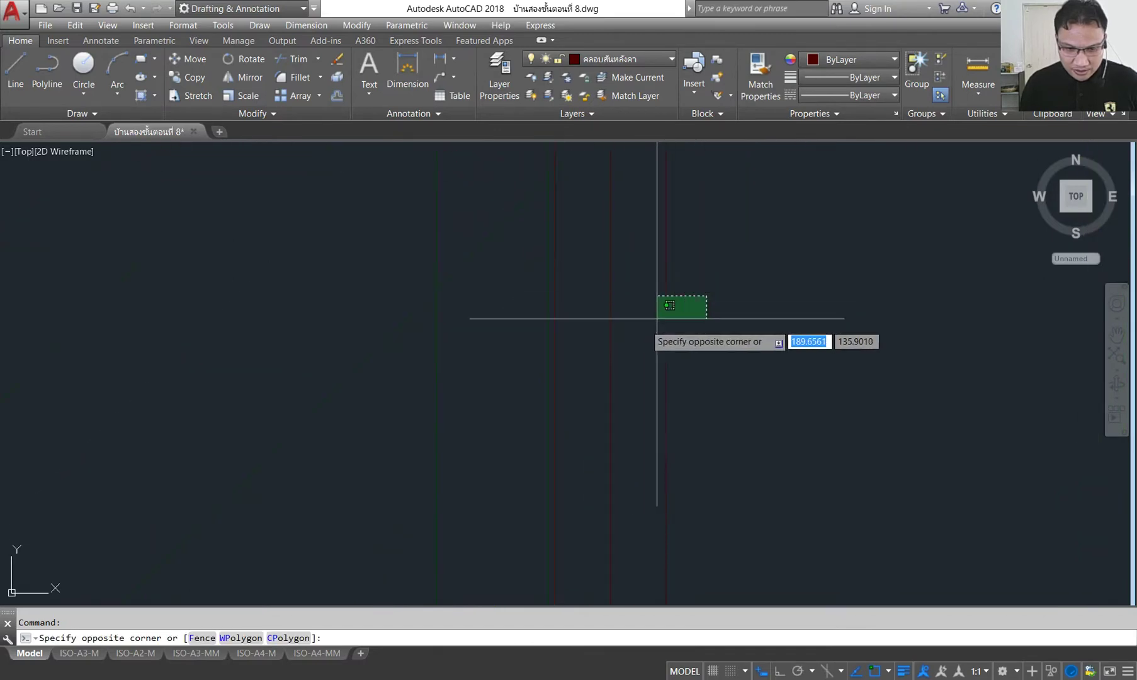
{"action": "left_click", "coordinate": [560, 354]}
- Add the outline wall lines to the selection and check the diagonal roof apex
{"action": "scroll", "coordinate": [666, 317], "scroll_direction": "up", "scroll_amount": 3}
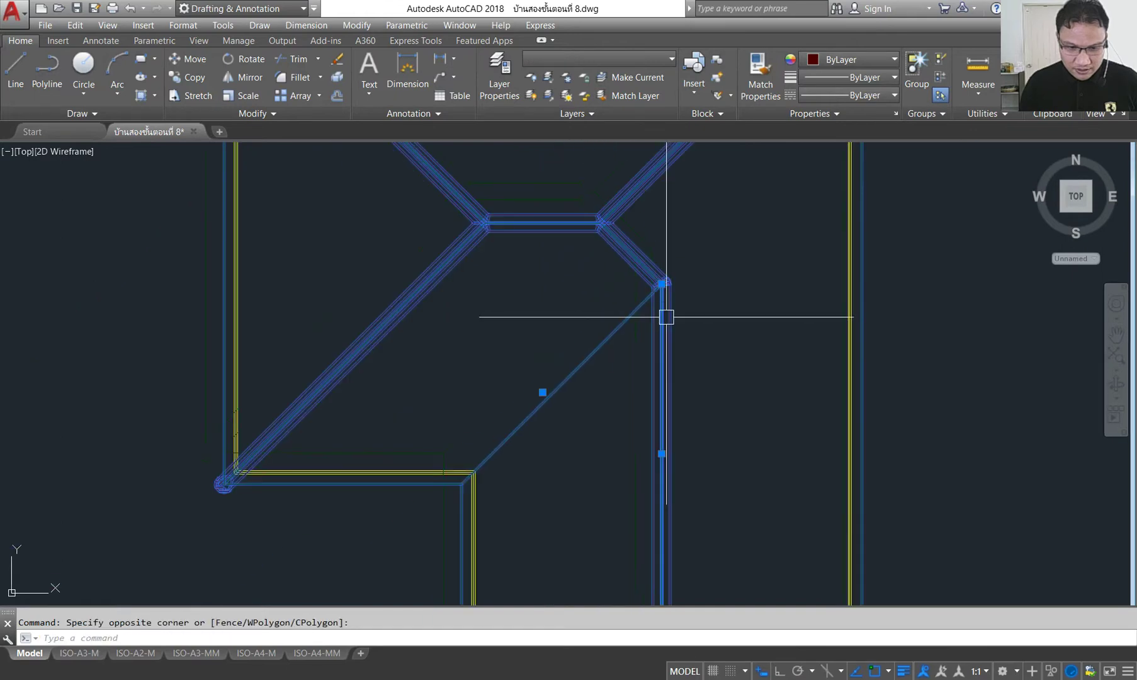
{"action": "scroll", "coordinate": [415, 478], "scroll_direction": "up", "scroll_amount": 3}
{"action": "left_click", "coordinate": [594, 371]}
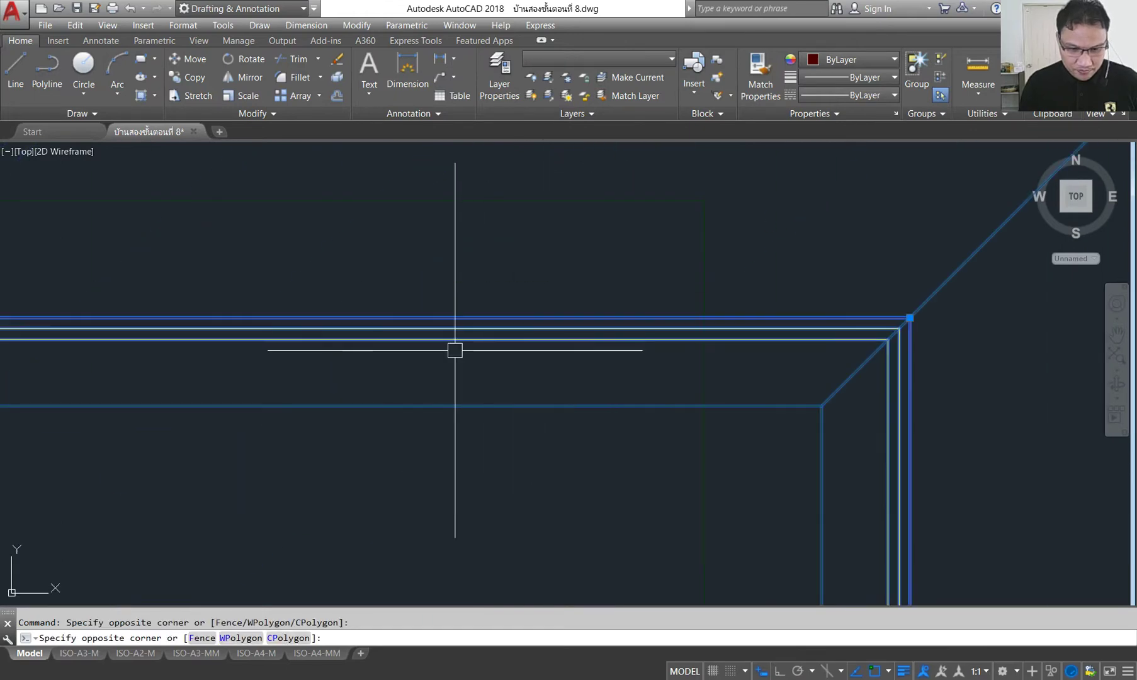
{"action": "left_click", "coordinate": [456, 348]}
{"action": "scroll", "coordinate": [510, 309], "scroll_direction": "down", "scroll_amount": 3}
{"action": "scroll", "coordinate": [509, 308], "scroll_direction": "down", "scroll_amount": 2}
{"action": "scroll", "coordinate": [599, 461], "scroll_direction": "up", "scroll_amount": 5}
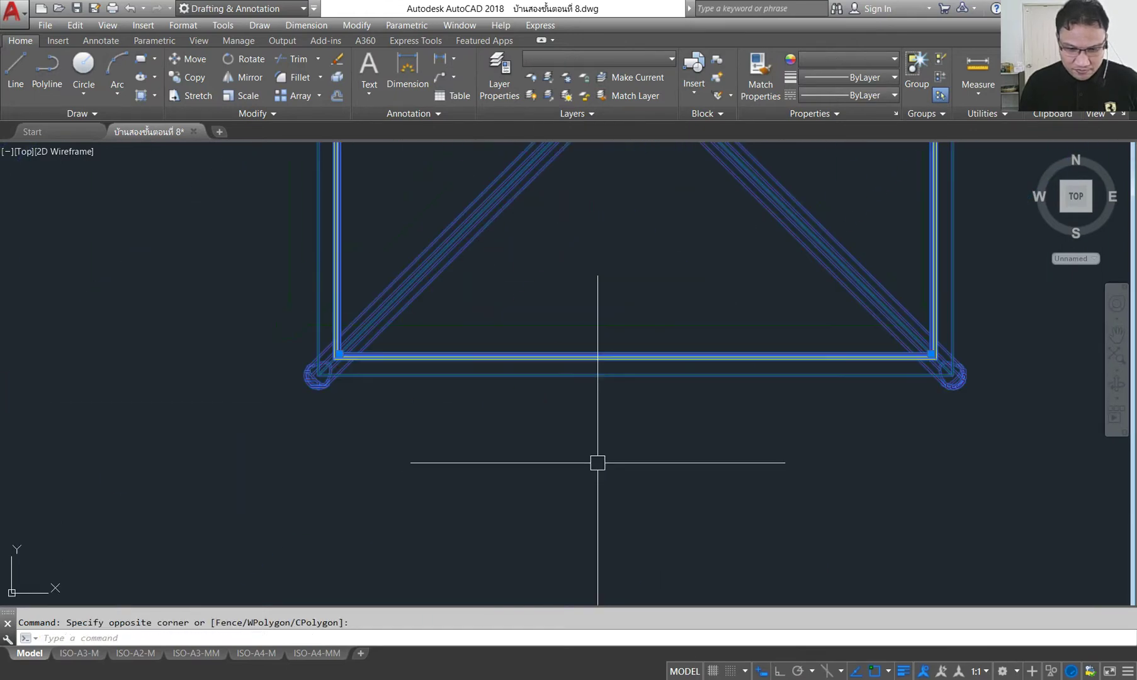
{"action": "scroll", "coordinate": [624, 391], "scroll_direction": "up", "scroll_amount": 2}
{"action": "middle_click_drag", "start_coordinate": [683, 373], "coordinate": [707, 393]}
{"action": "scroll", "coordinate": [670, 271], "scroll_direction": "up", "scroll_amount": 1}
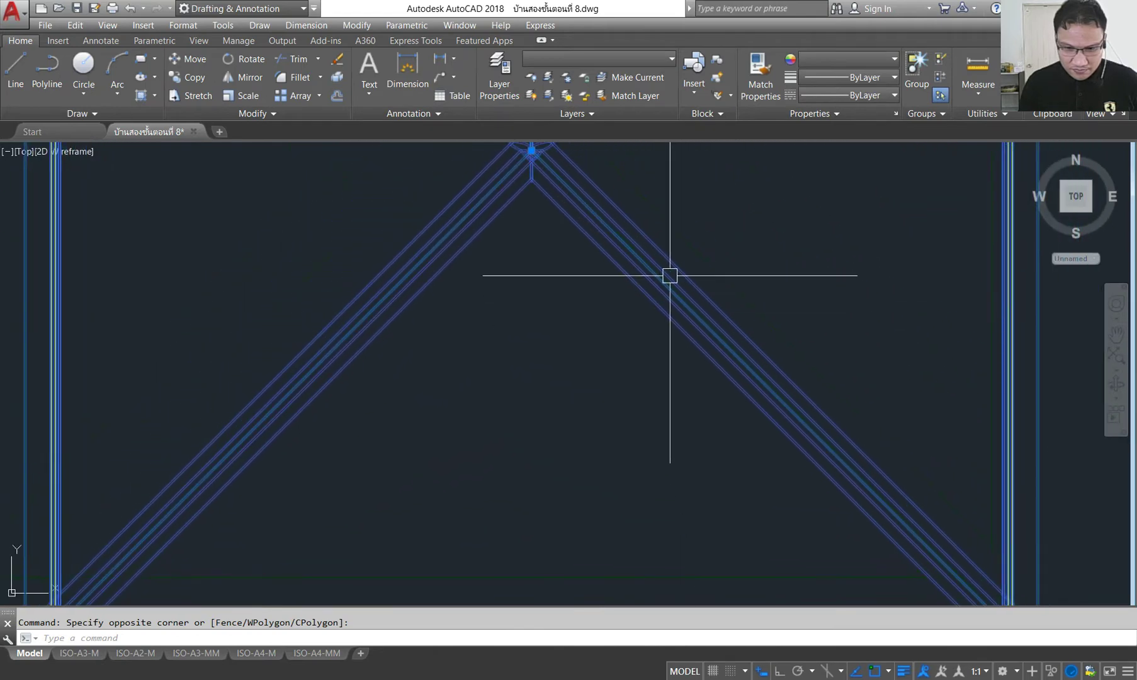
{"action": "middle_click_drag", "start_coordinate": [670, 271], "coordinate": [696, 332]}
{"action": "scroll", "coordinate": [652, 285], "scroll_direction": "down", "scroll_amount": 3}
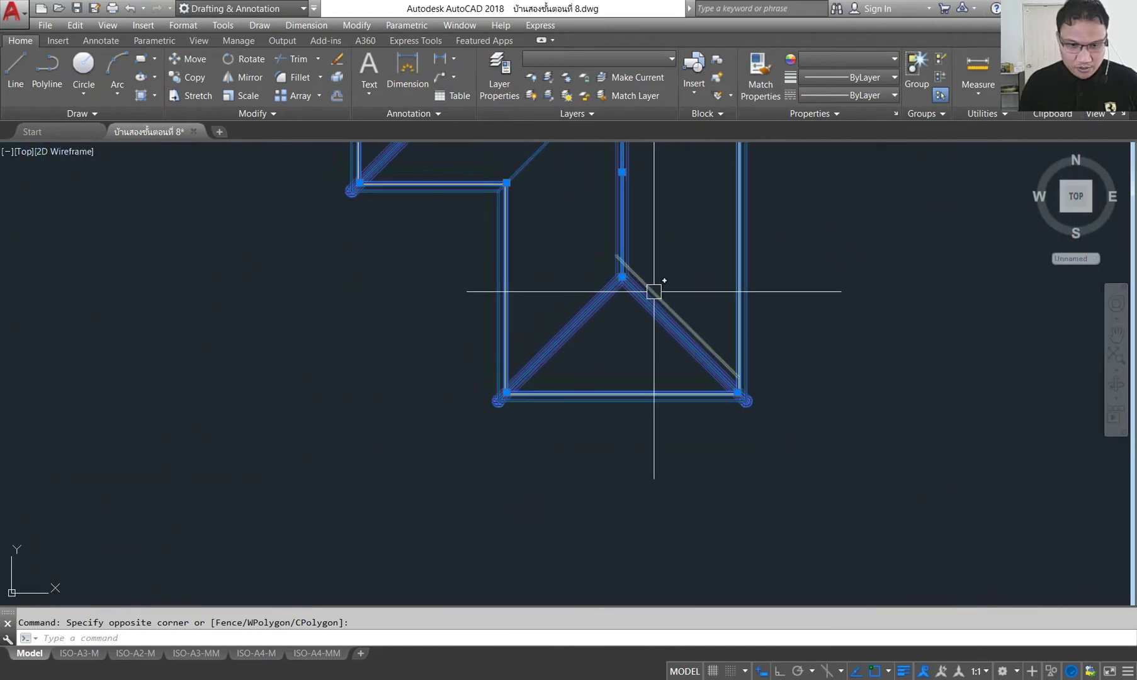
- Move the selected roof lines 20 units to the right with Ortho on
{"action": "left_click", "coordinate": [194, 62]}
{"action": "left_click", "coordinate": [259, 385]}
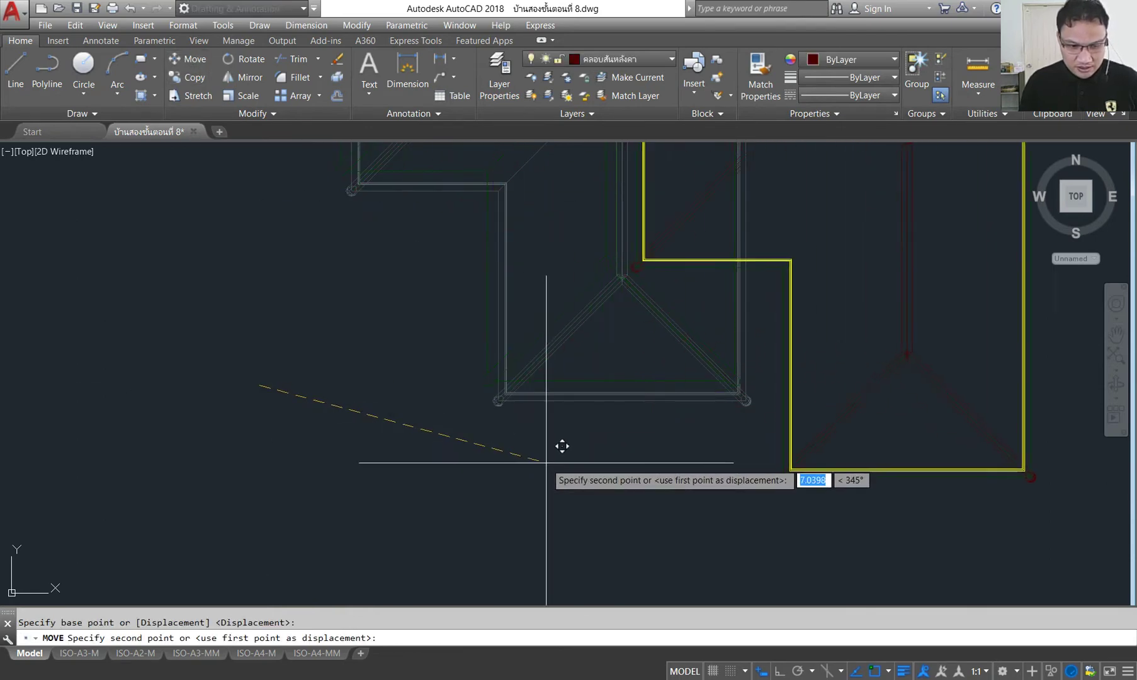
{"action": "key", "text": "F8"}
{"action": "scroll", "coordinate": [541, 454], "scroll_direction": "down", "scroll_amount": 2}
{"action": "scroll", "coordinate": [589, 452], "scroll_direction": "down", "scroll_amount": 3}
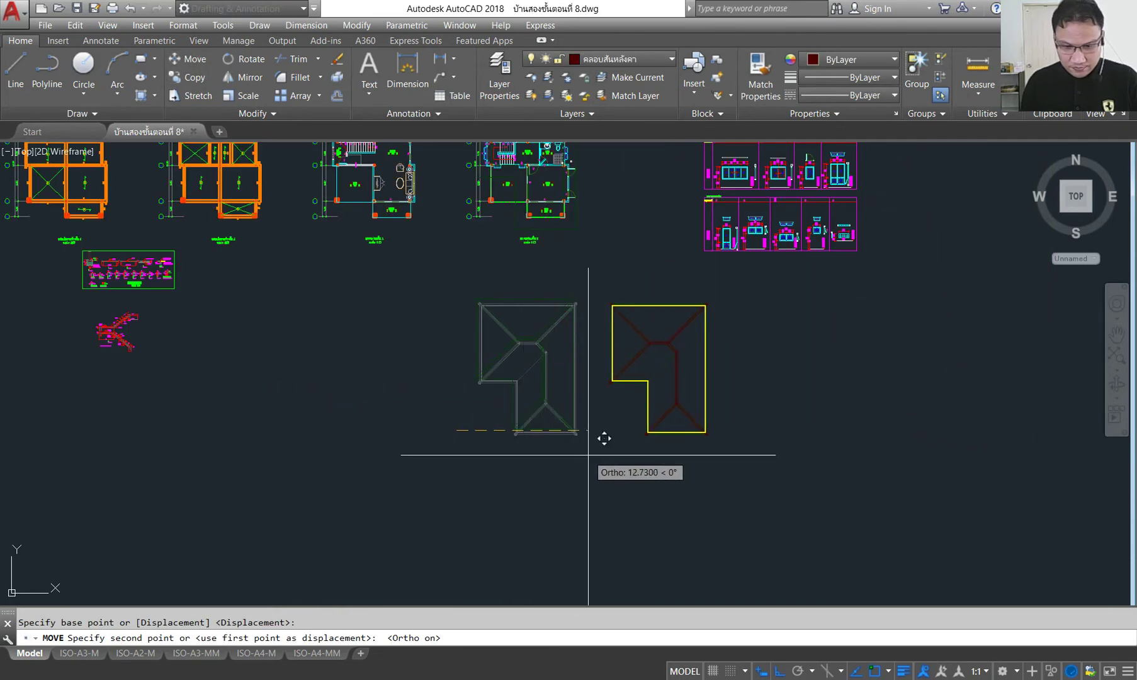
{"action": "type", "text": "20"}
{"action": "key", "text": "Return"}
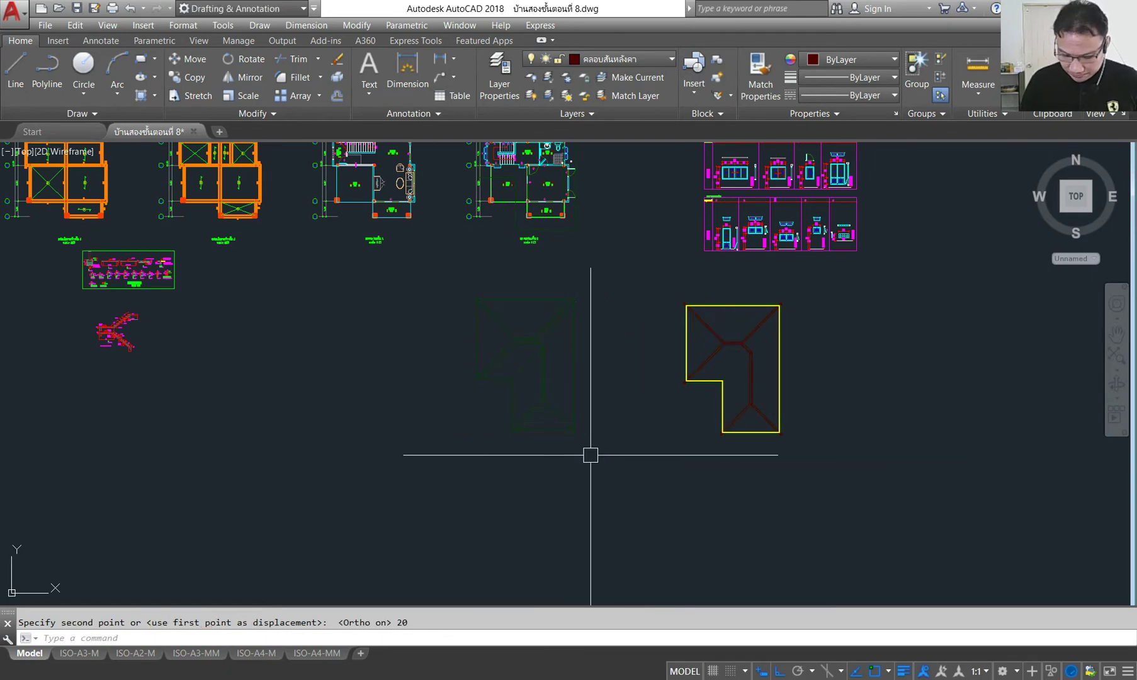
- Zoom to the faint green copy and crossing-select its duplicate roof lines
{"action": "scroll", "coordinate": [519, 301], "scroll_direction": "up", "scroll_amount": 5}
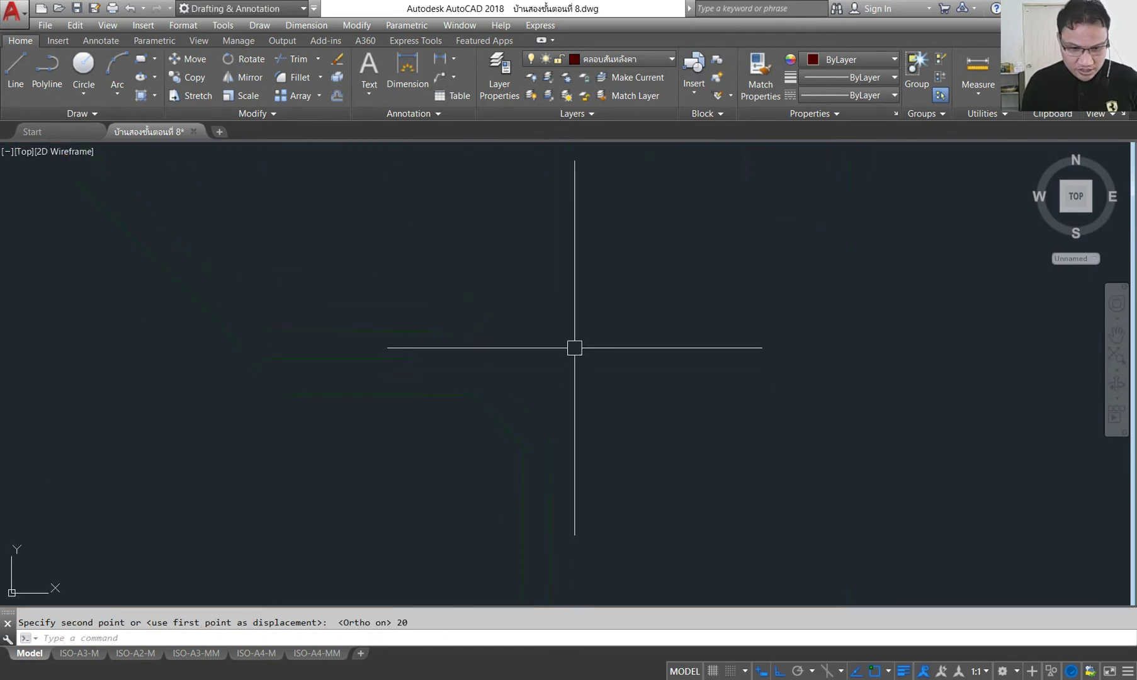
{"action": "scroll", "coordinate": [556, 304], "scroll_direction": "up", "scroll_amount": 2}
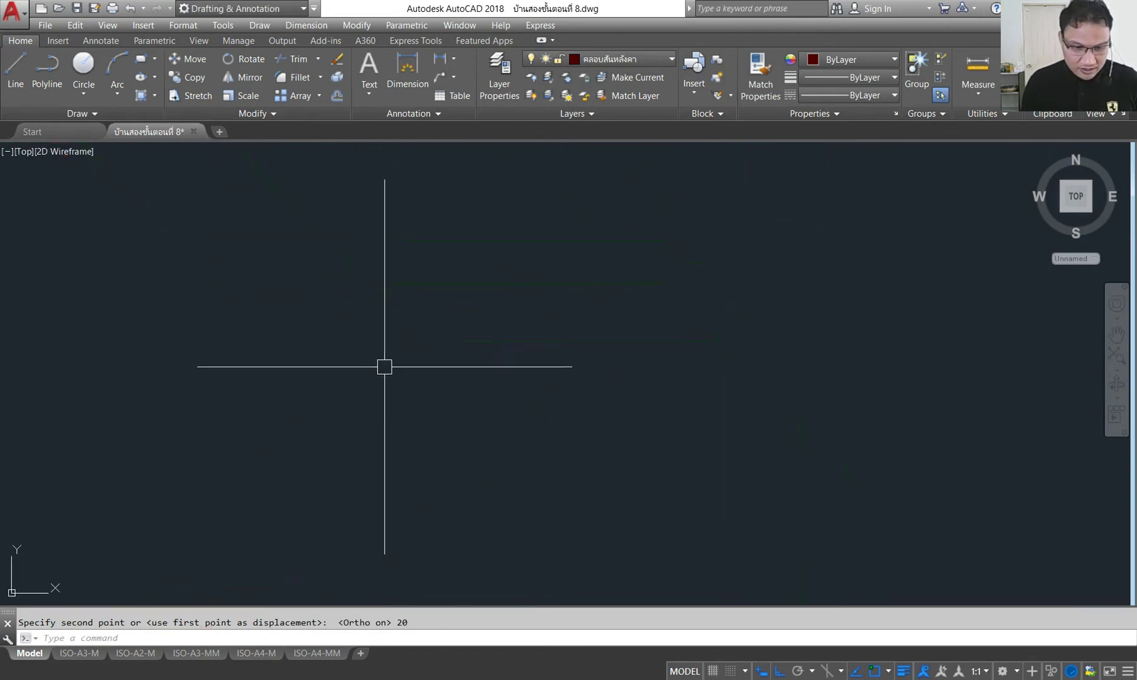
{"action": "left_click", "coordinate": [477, 312]}
{"action": "left_click", "coordinate": [412, 370]}
- Erase the leftover duplicate roof lines, including the hidden diagonal and remaining ridge lines
{"action": "key", "text": "Delete"}
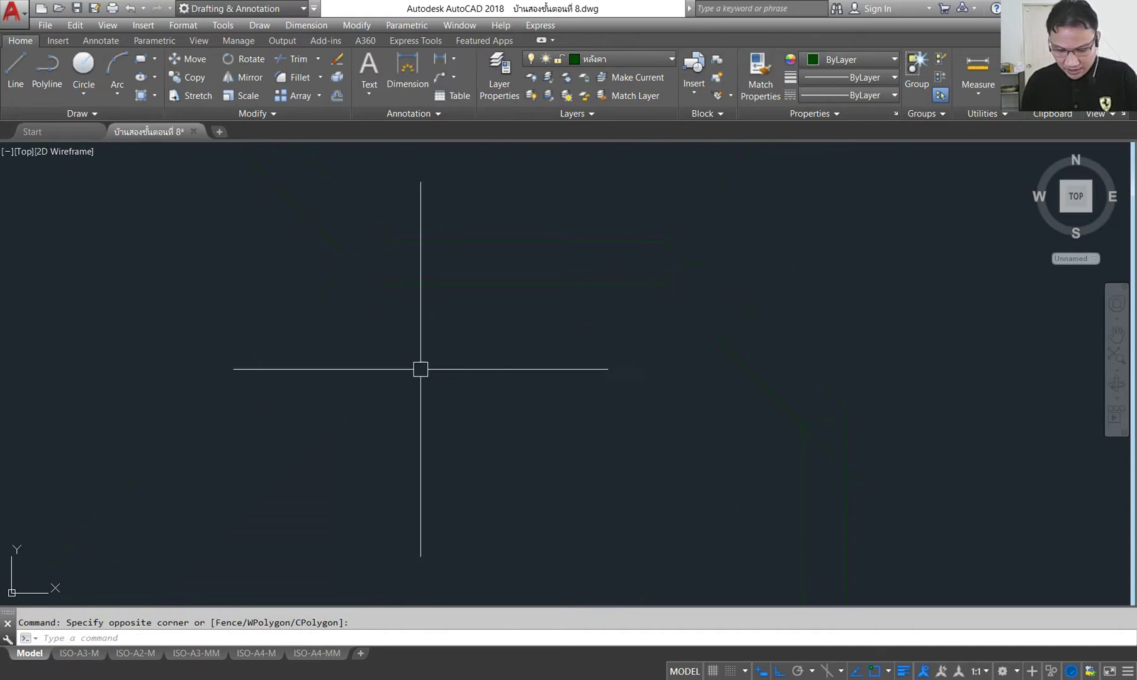
{"action": "left_click", "coordinate": [719, 263]}
{"action": "left_click", "coordinate": [613, 299]}
{"action": "key", "text": "Delete"}
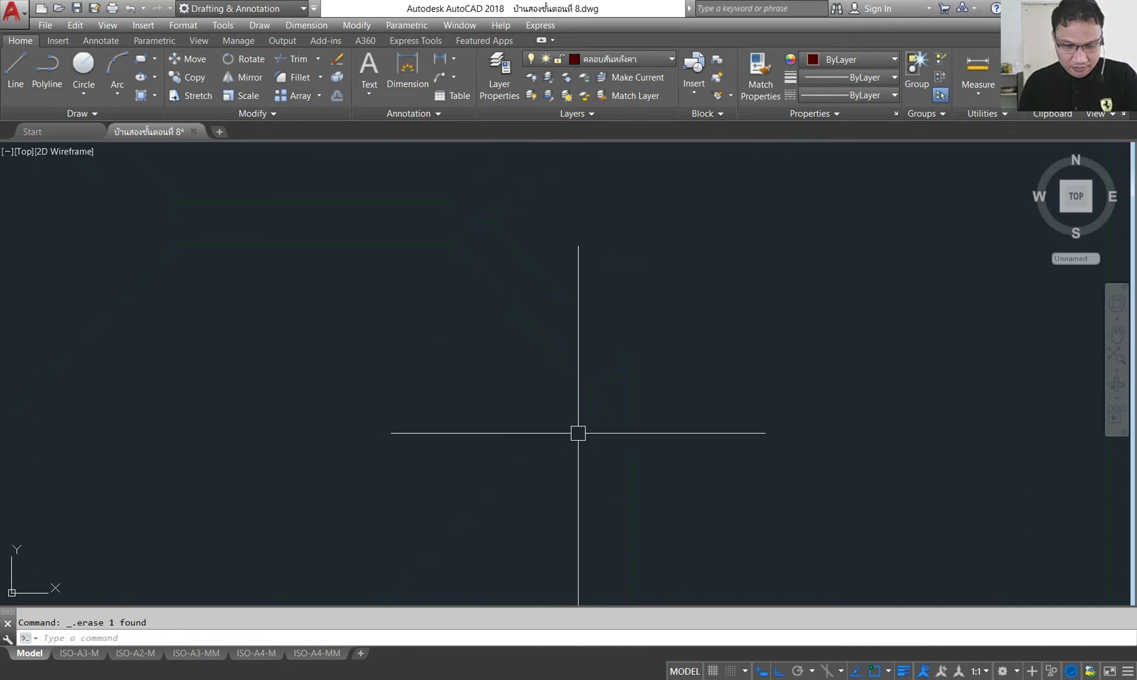
{"action": "left_click", "coordinate": [635, 371]}
{"action": "left_click", "coordinate": [595, 365]}
{"action": "key", "text": "Delete"}
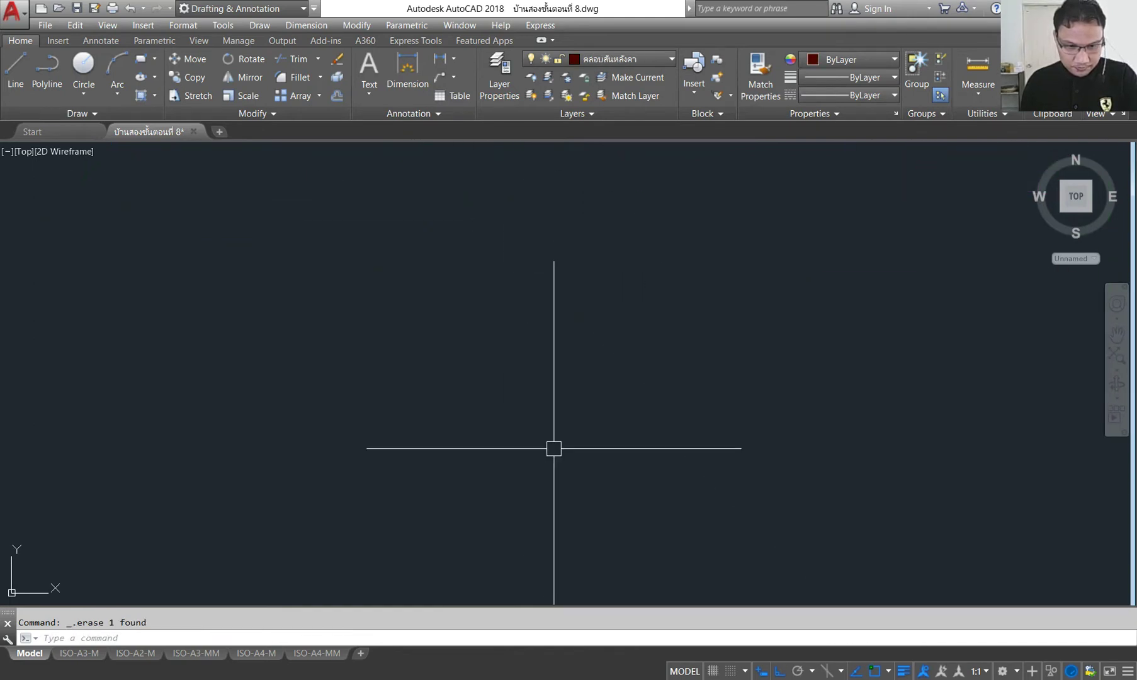
{"action": "left_click", "coordinate": [621, 406]}
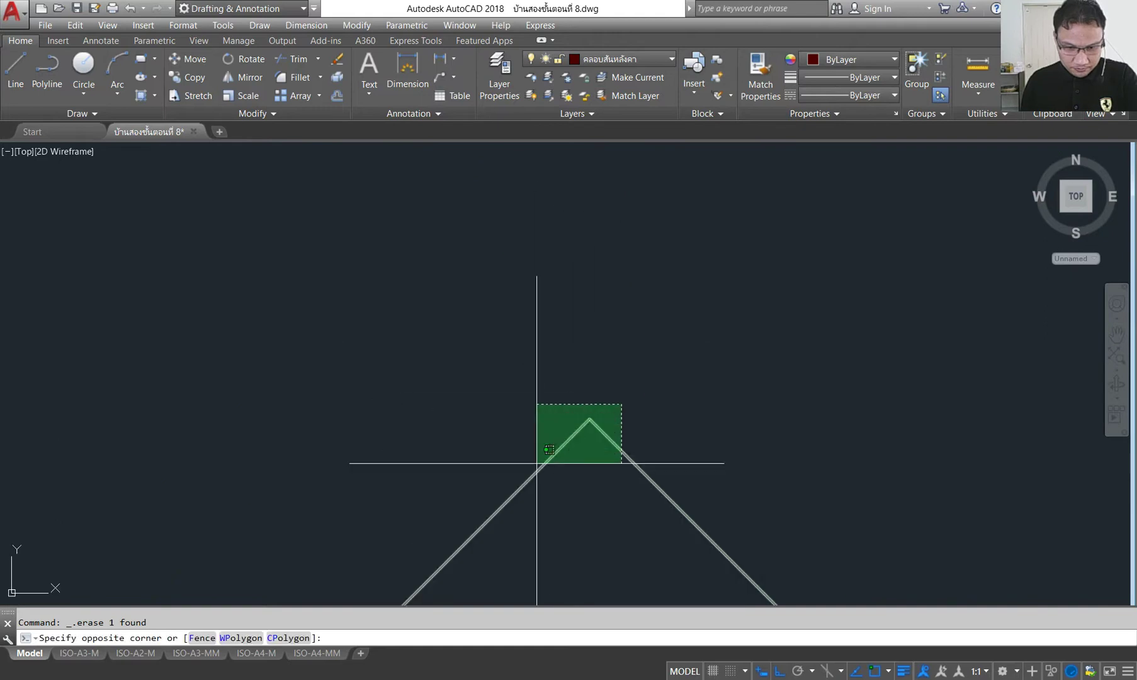
{"action": "left_click", "coordinate": [528, 467]}
{"action": "key", "text": "Delete"}
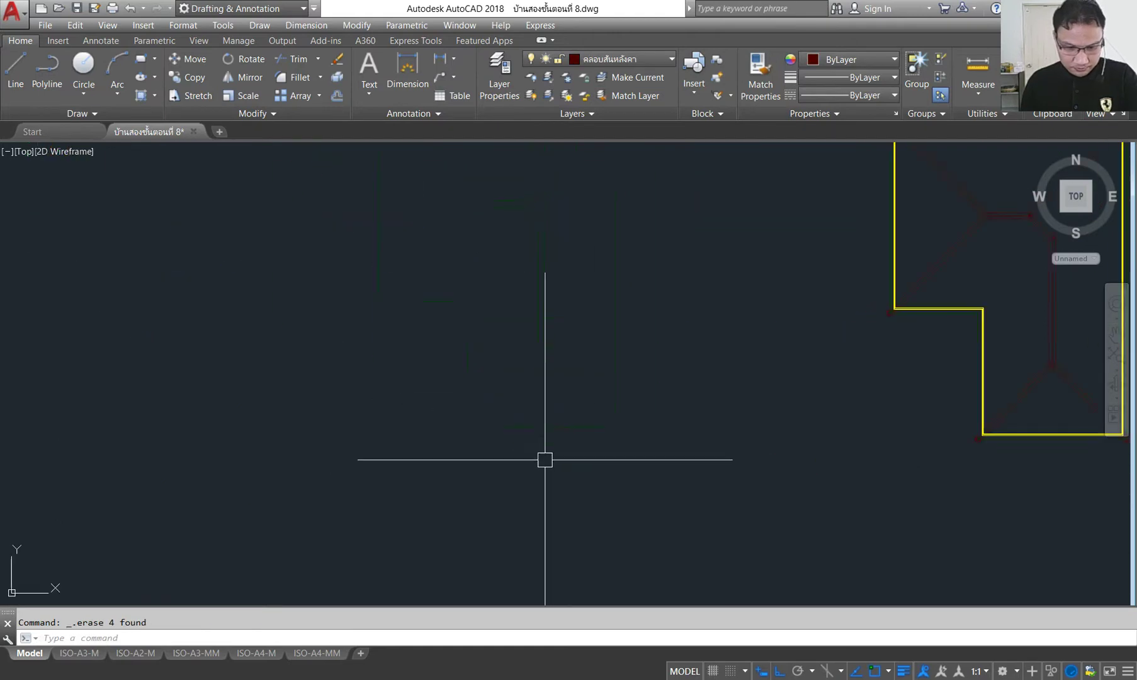
- Pan and zoom to frame both roof drawings and the yellow roof outline
{"action": "middle_click_drag", "start_coordinate": [596, 350], "coordinate": [576, 489]}
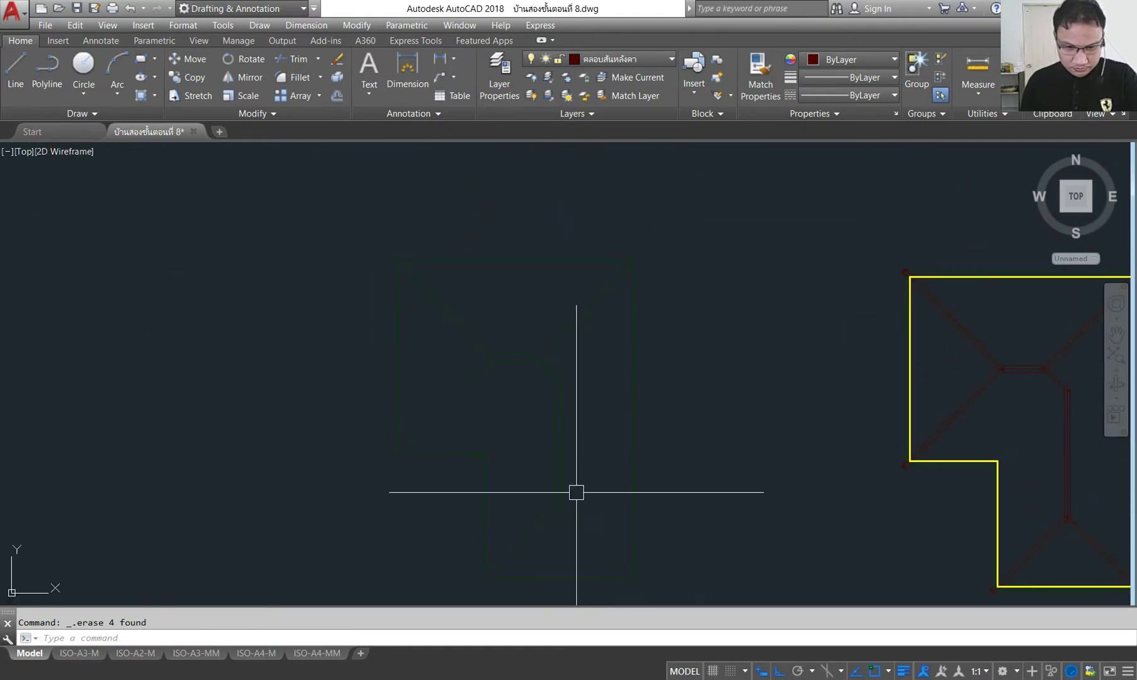
{"action": "middle_click_drag", "start_coordinate": [546, 437], "coordinate": [560, 395]}
{"action": "scroll", "coordinate": [592, 346], "scroll_direction": "up", "scroll_amount": 2}
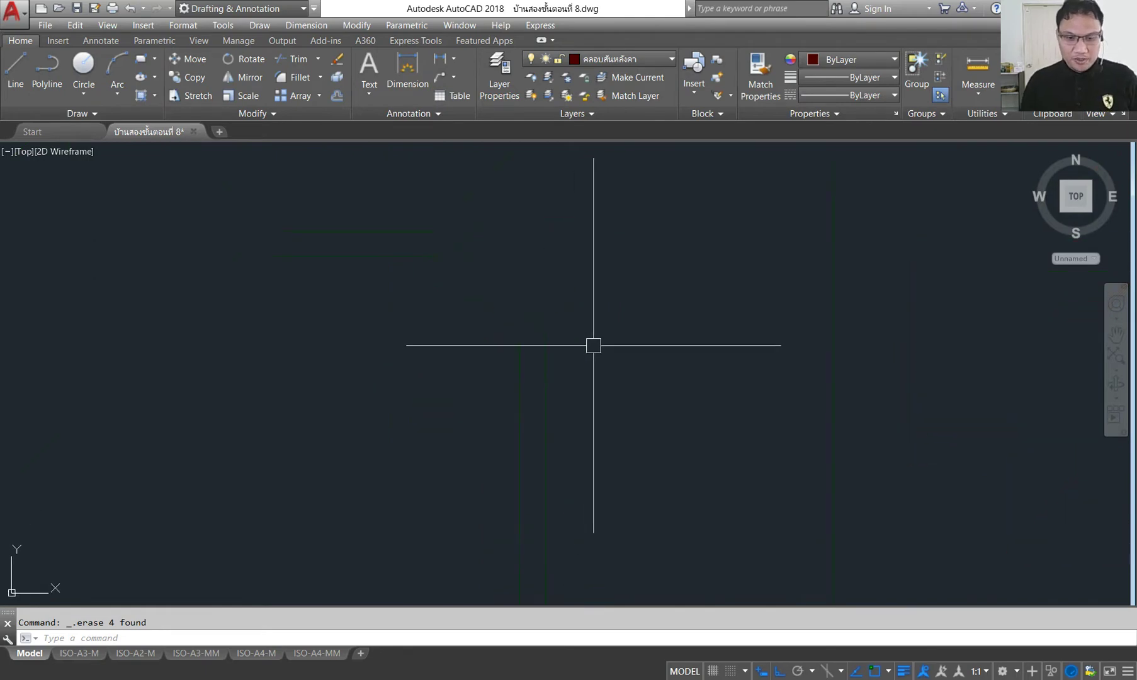
{"action": "middle_click_drag", "start_coordinate": [591, 343], "coordinate": [578, 372]}
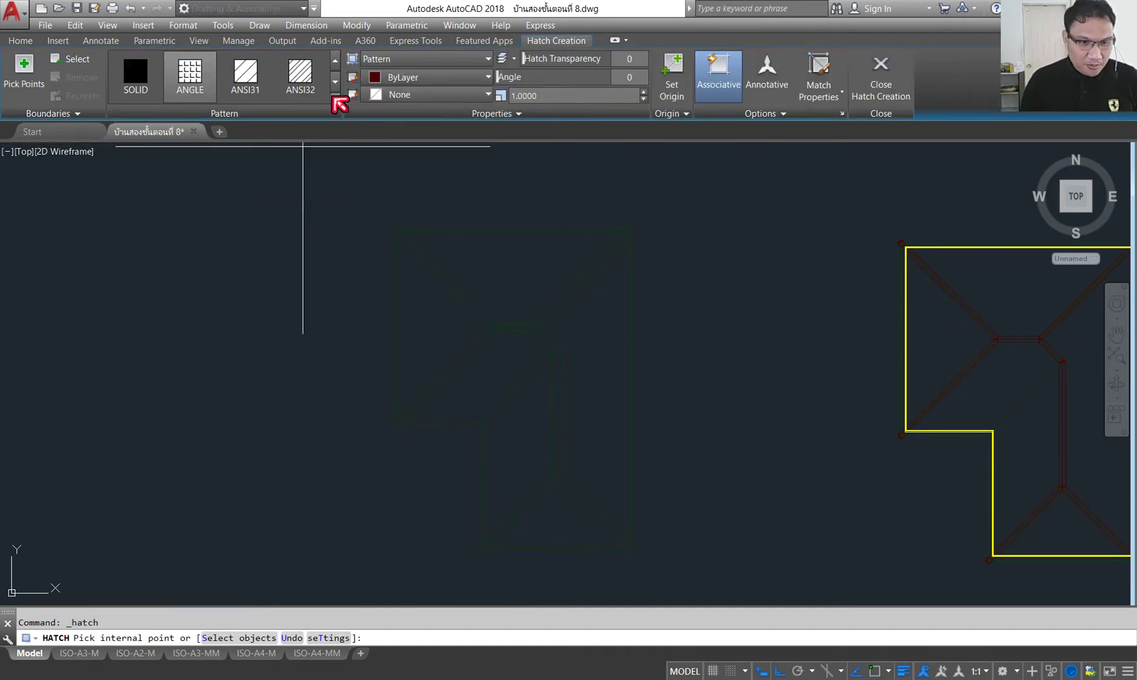
- Pick the TROOF4 roof-tile pattern from the hatch Pattern gallery
{"action": "left_click", "coordinate": [335, 98]}
{"action": "scroll", "coordinate": [277, 238], "scroll_direction": "down", "scroll_amount": 3}
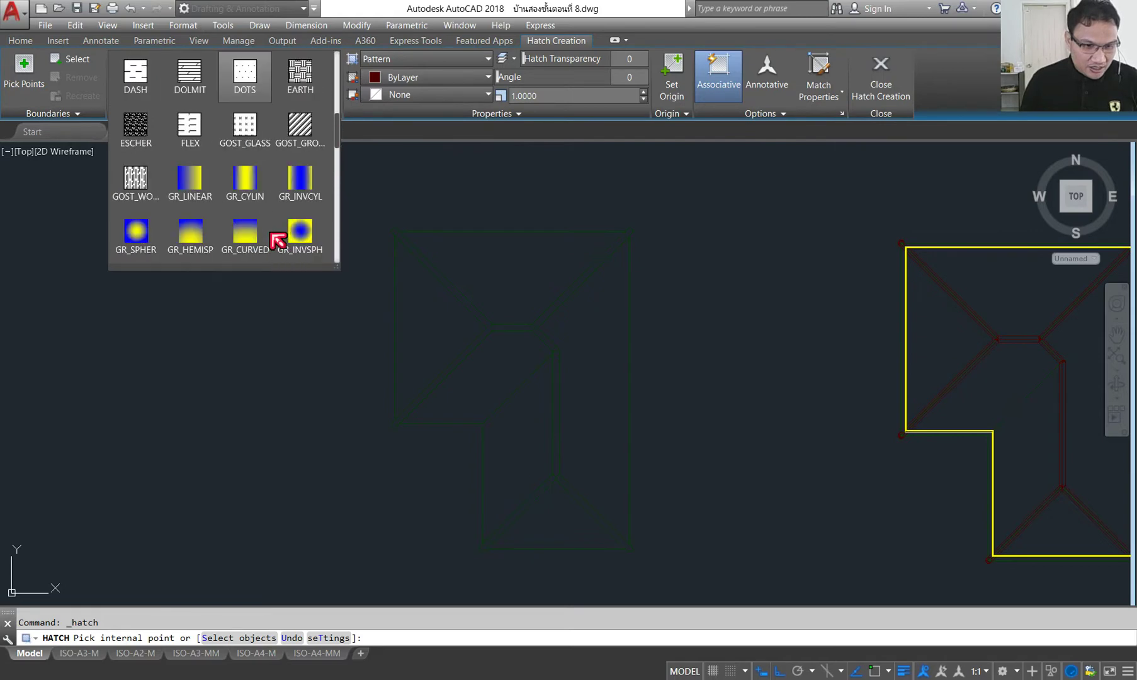
{"action": "scroll", "coordinate": [277, 240], "scroll_direction": "down", "scroll_amount": 2}
{"action": "scroll", "coordinate": [277, 239], "scroll_direction": "down", "scroll_amount": 2}
{"action": "scroll", "coordinate": [278, 239], "scroll_direction": "down", "scroll_amount": 2}
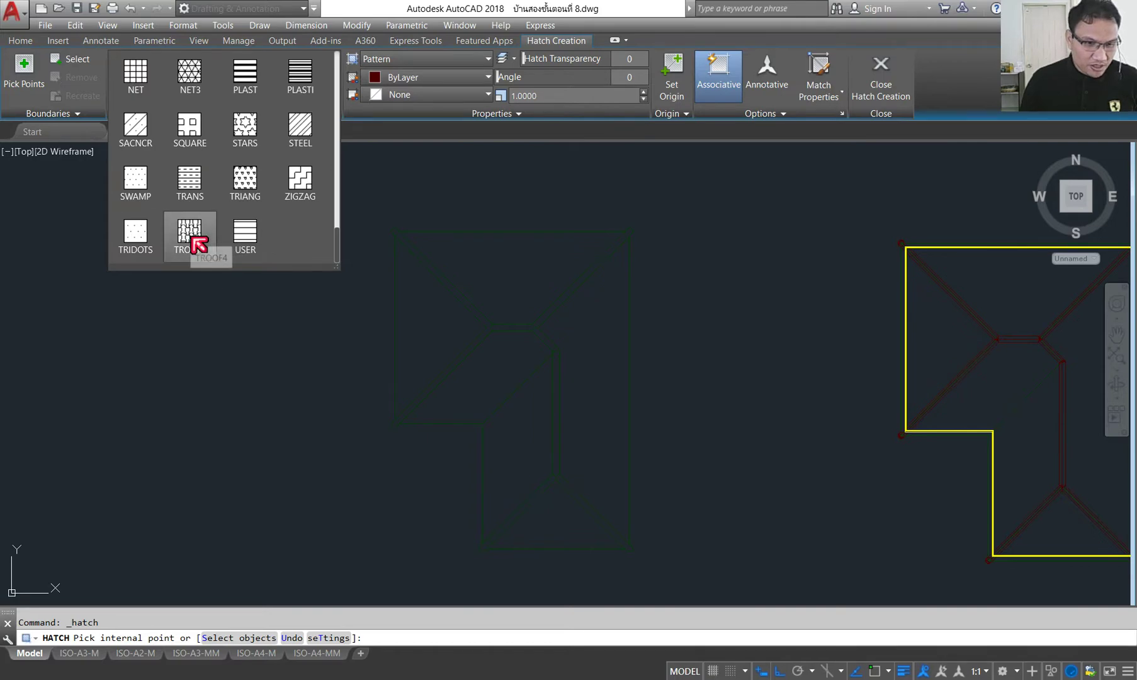
{"action": "scroll", "coordinate": [199, 244], "scroll_direction": "up", "scroll_amount": 1}
{"action": "scroll", "coordinate": [198, 244], "scroll_direction": "up", "scroll_amount": 1}
{"action": "scroll", "coordinate": [198, 244], "scroll_direction": "down", "scroll_amount": 2}
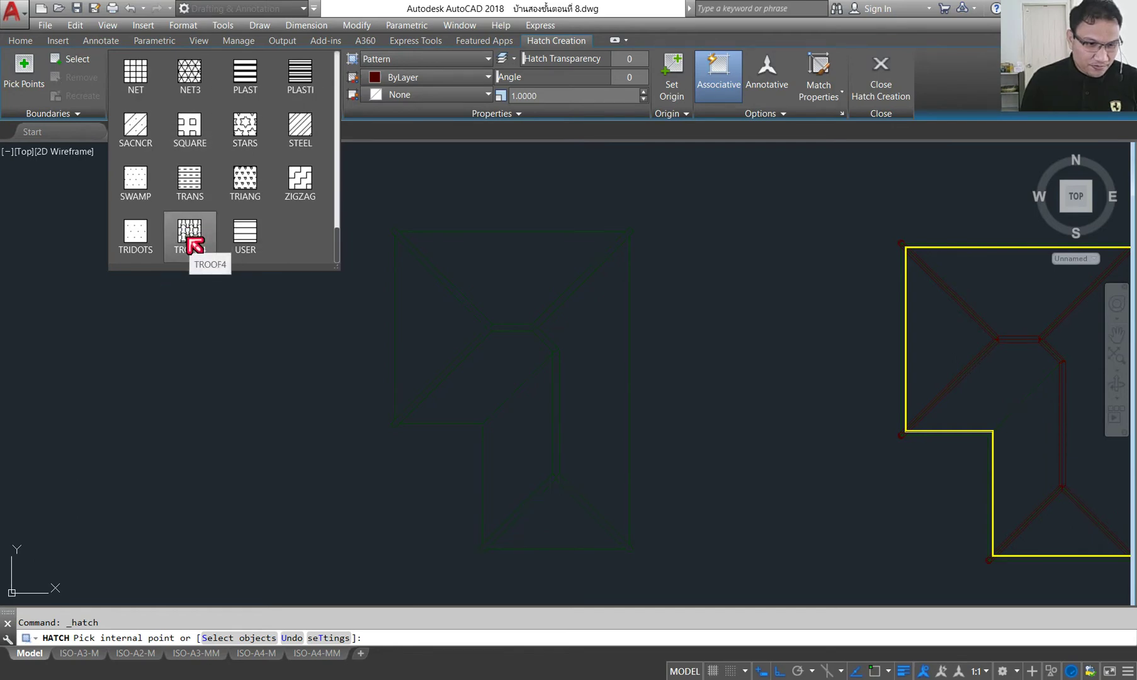
{"action": "scroll", "coordinate": [195, 245], "scroll_direction": "up", "scroll_amount": 1}
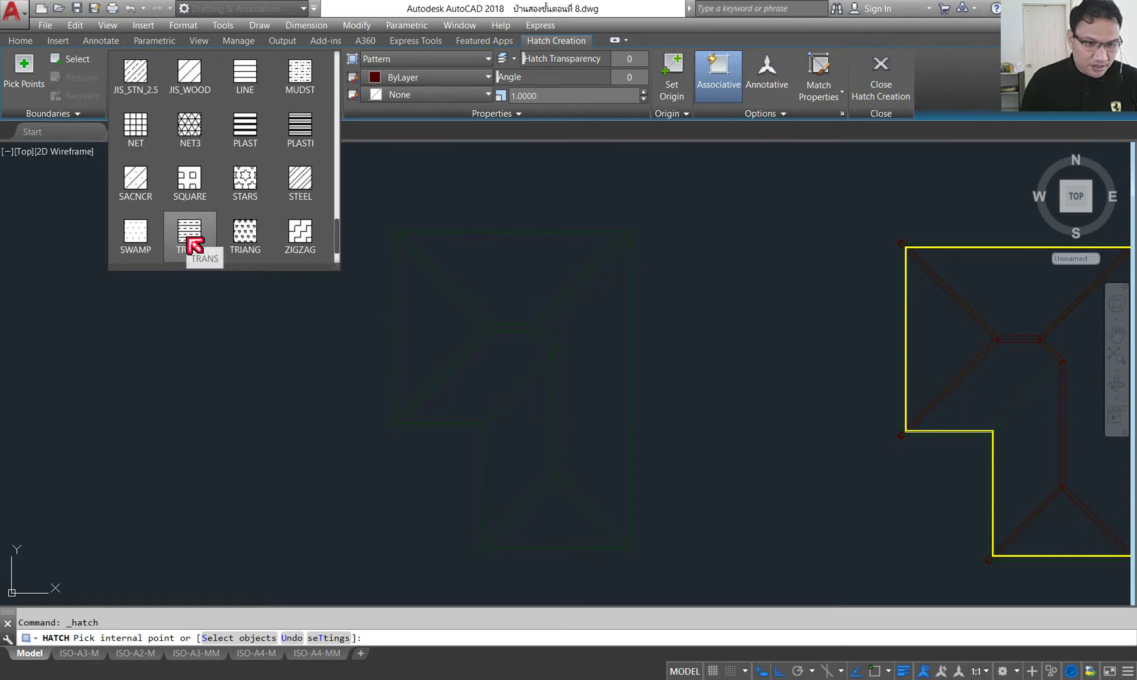
{"action": "scroll", "coordinate": [195, 244], "scroll_direction": "up", "scroll_amount": 1}
{"action": "scroll", "coordinate": [195, 244], "scroll_direction": "up", "scroll_amount": 1}
{"action": "scroll", "coordinate": [196, 244], "scroll_direction": "up", "scroll_amount": 1}
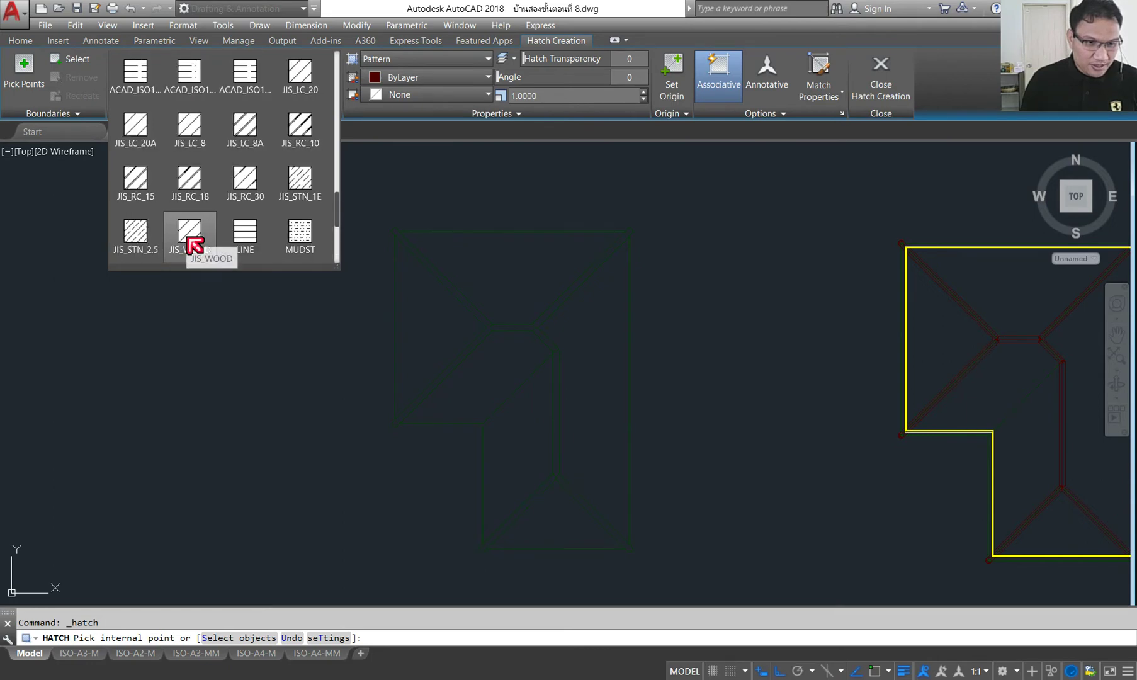
{"action": "scroll", "coordinate": [195, 244], "scroll_direction": "up", "scroll_amount": 1}
{"action": "scroll", "coordinate": [195, 244], "scroll_direction": "up", "scroll_amount": 3}
{"action": "scroll", "coordinate": [195, 244], "scroll_direction": "up", "scroll_amount": 1}
{"action": "scroll", "coordinate": [195, 244], "scroll_direction": "up", "scroll_amount": 1}
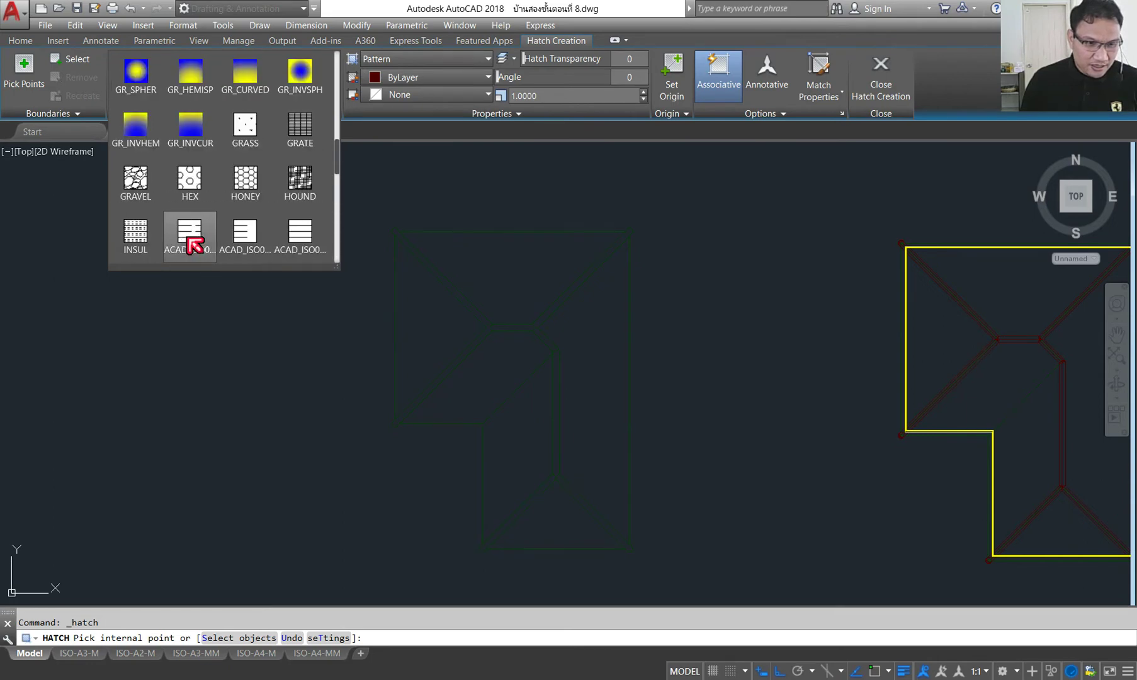
{"action": "scroll", "coordinate": [195, 244], "scroll_direction": "up", "scroll_amount": 1}
{"action": "scroll", "coordinate": [195, 244], "scroll_direction": "up", "scroll_amount": 1}
{"action": "scroll", "coordinate": [195, 245], "scroll_direction": "down", "scroll_amount": 2}
{"action": "scroll", "coordinate": [189, 241], "scroll_direction": "down", "scroll_amount": 4}
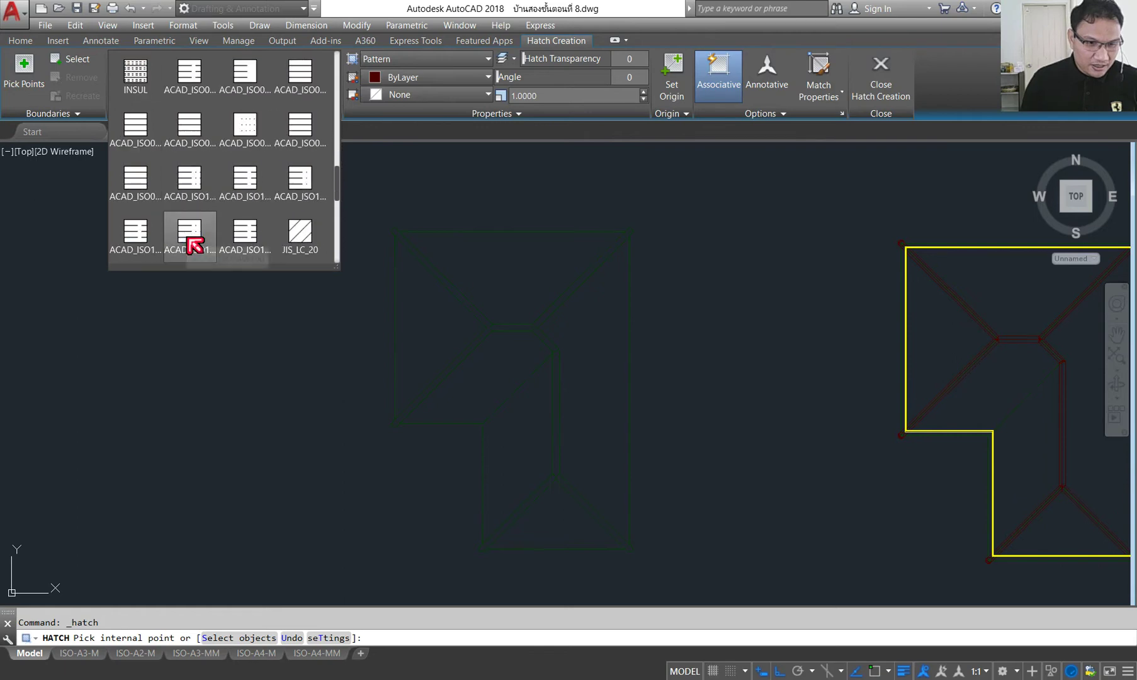
{"action": "scroll", "coordinate": [202, 252], "scroll_direction": "down", "scroll_amount": 2}
{"action": "scroll", "coordinate": [208, 259], "scroll_direction": "down", "scroll_amount": 2}
{"action": "scroll", "coordinate": [202, 258], "scroll_direction": "down", "scroll_amount": 2}
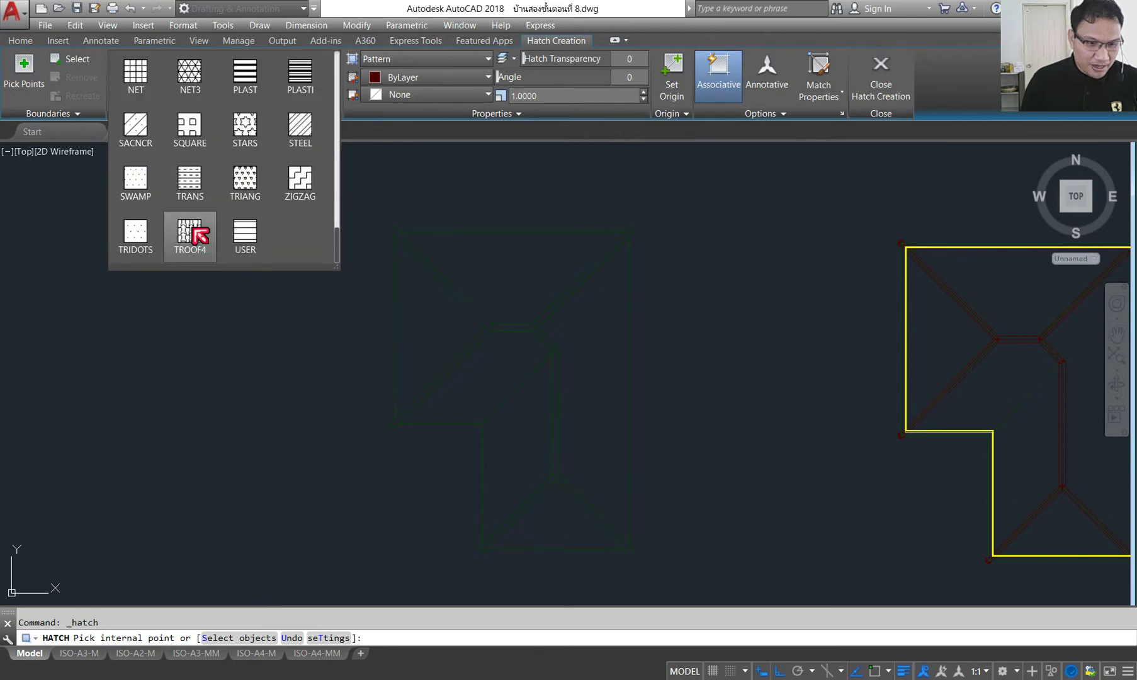
{"action": "left_click", "coordinate": [193, 229]}
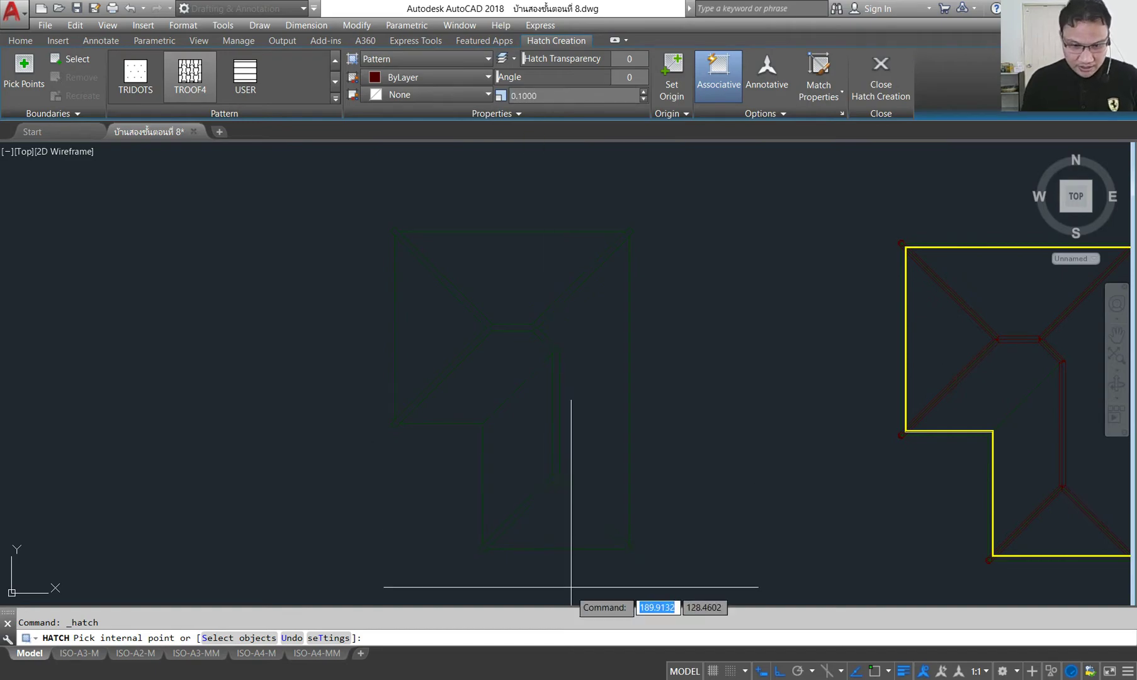
- Zoom over the triangular roof face to preview the TROOF4 tiles at 0.2 scale
{"action": "scroll", "coordinate": [564, 529], "scroll_direction": "up", "scroll_amount": 5}
{"action": "scroll", "coordinate": [492, 456], "scroll_direction": "up", "scroll_amount": 5}
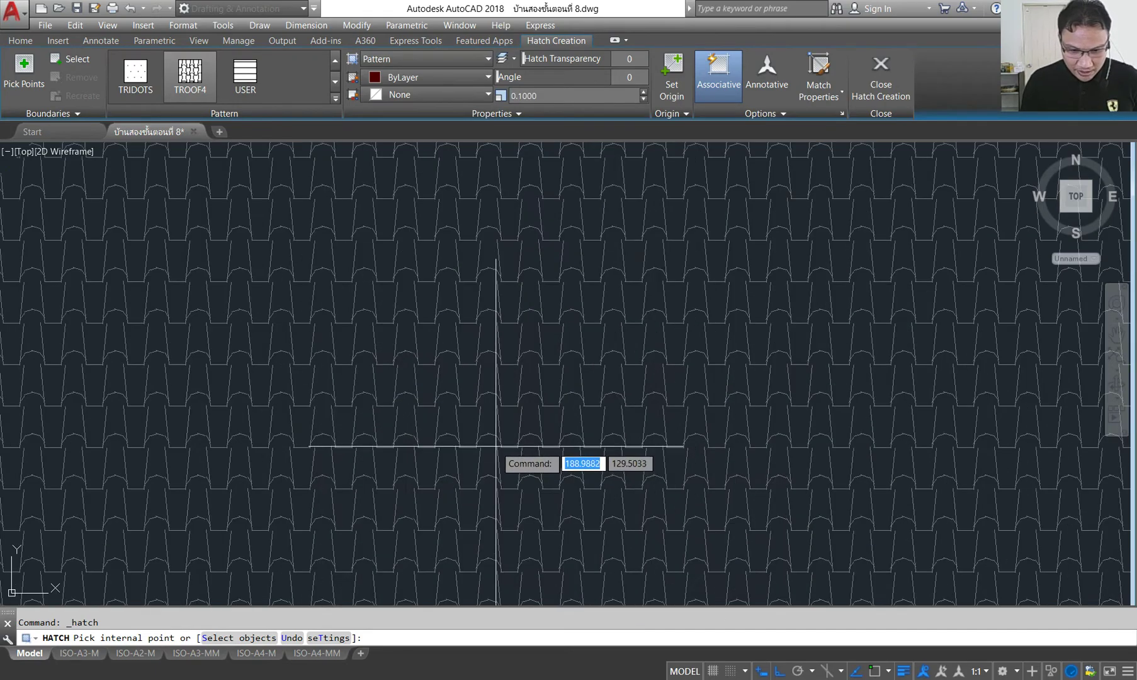
{"action": "scroll", "coordinate": [541, 372], "scroll_direction": "down", "scroll_amount": 5}
{"action": "scroll", "coordinate": [525, 419], "scroll_direction": "up", "scroll_amount": 5}
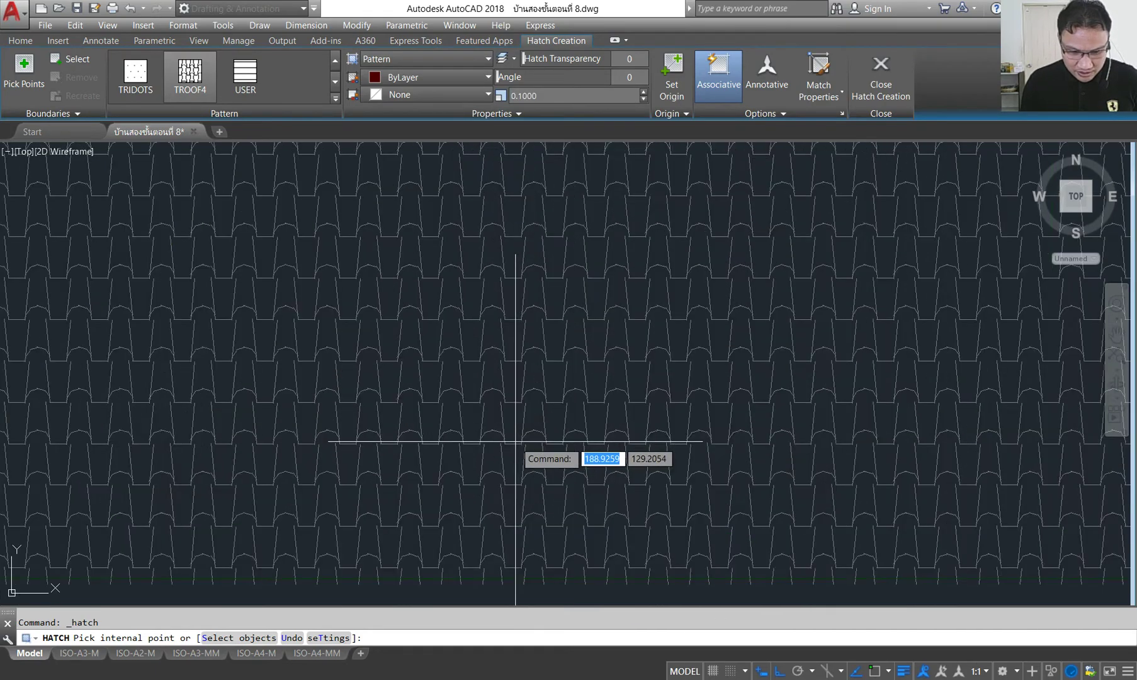
{"action": "scroll", "coordinate": [515, 442], "scroll_direction": "down", "scroll_amount": 5}
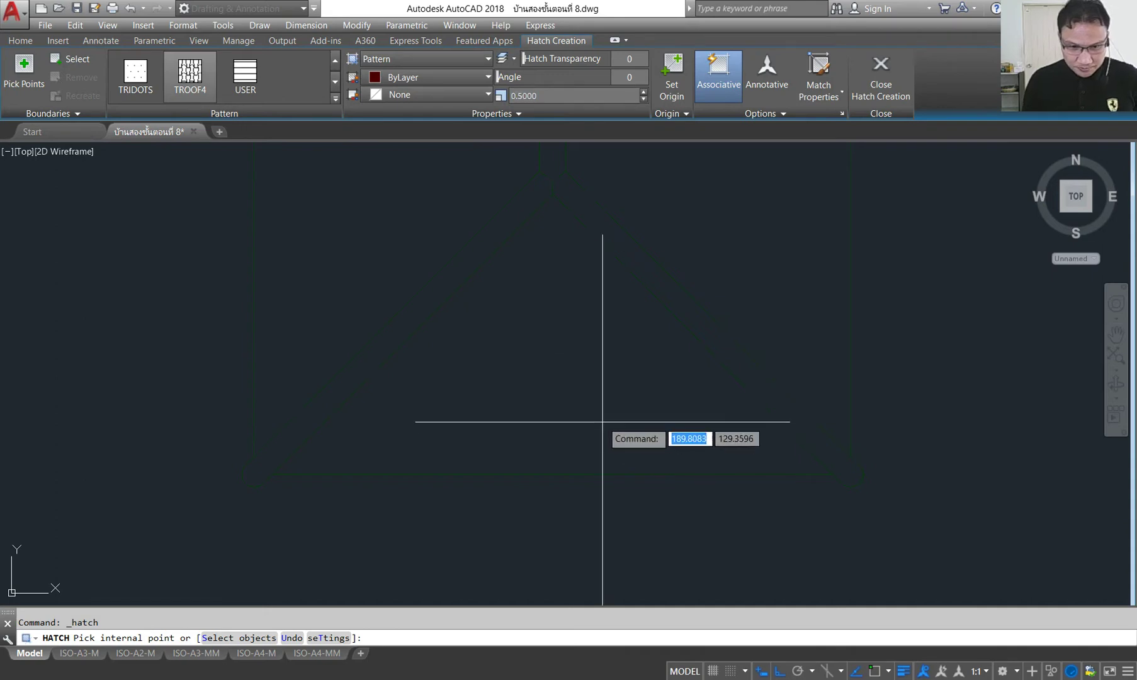
{"action": "scroll", "coordinate": [558, 368], "scroll_direction": "down", "scroll_amount": 2}
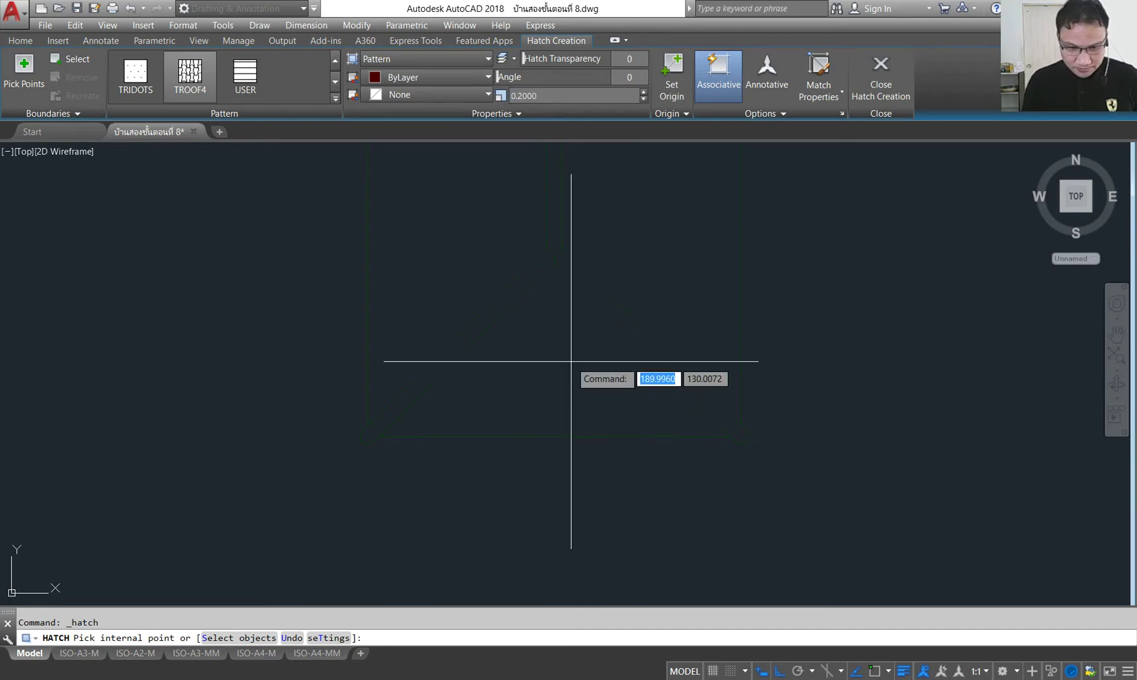
{"action": "scroll", "coordinate": [547, 371], "scroll_direction": "up", "scroll_amount": 3}
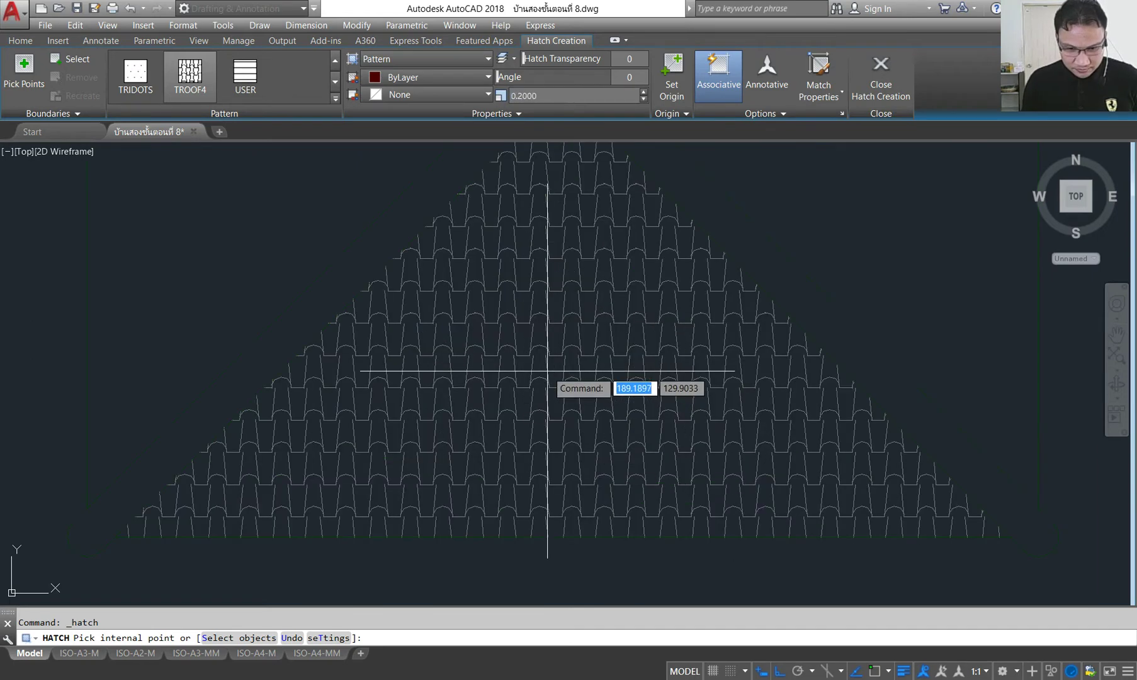
- Hatch the lower triangular roof face with TROOF4 and shift the view to the faces above
{"action": "left_click", "coordinate": [547, 370]}
{"action": "scroll", "coordinate": [545, 378], "scroll_direction": "down", "scroll_amount": 2}
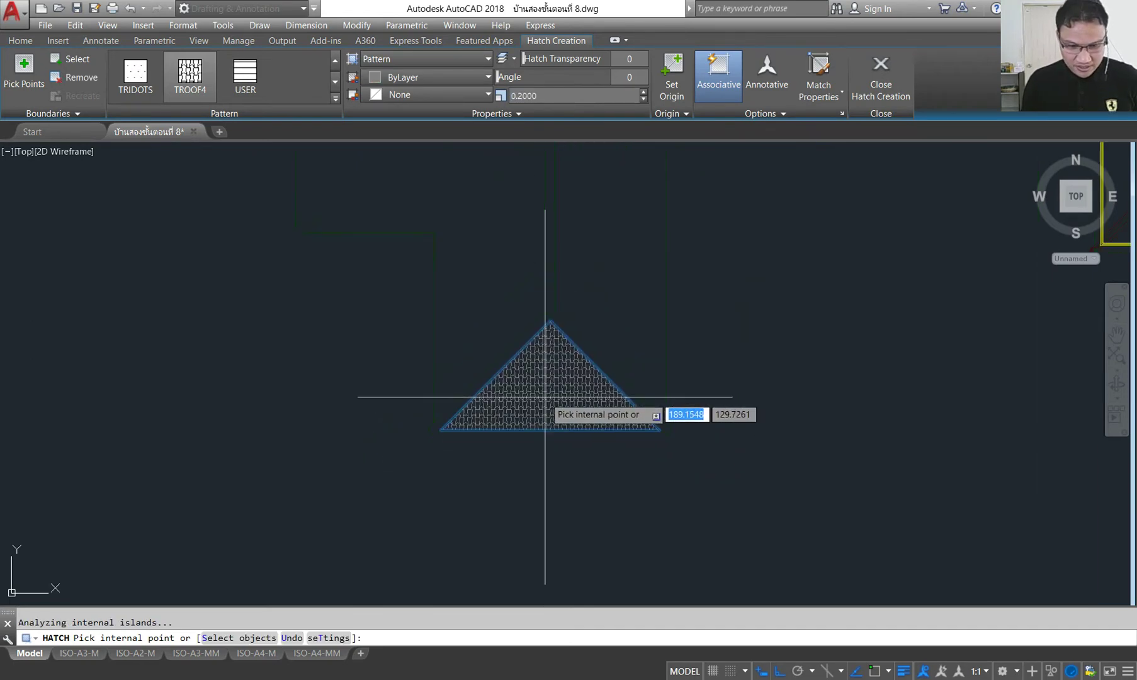
{"action": "scroll", "coordinate": [545, 399], "scroll_direction": "down", "scroll_amount": 1}
{"action": "scroll", "coordinate": [556, 421], "scroll_direction": "up", "scroll_amount": 1}
{"action": "middle_click_drag", "start_coordinate": [546, 301], "coordinate": [545, 329]}
{"action": "scroll", "coordinate": [564, 347], "scroll_direction": "up", "scroll_amount": 2}
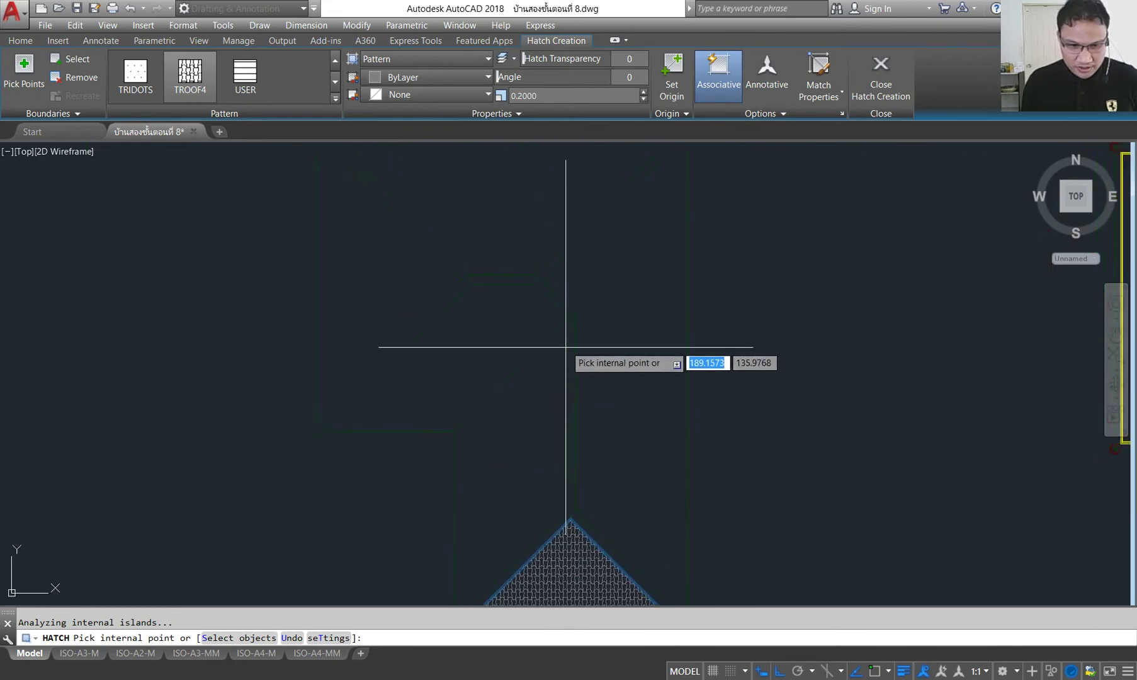
{"action": "scroll", "coordinate": [563, 320], "scroll_direction": "down", "scroll_amount": 2}
{"action": "scroll", "coordinate": [560, 439], "scroll_direction": "up", "scroll_amount": 2}
{"action": "scroll", "coordinate": [559, 401], "scroll_direction": "up", "scroll_amount": 2}
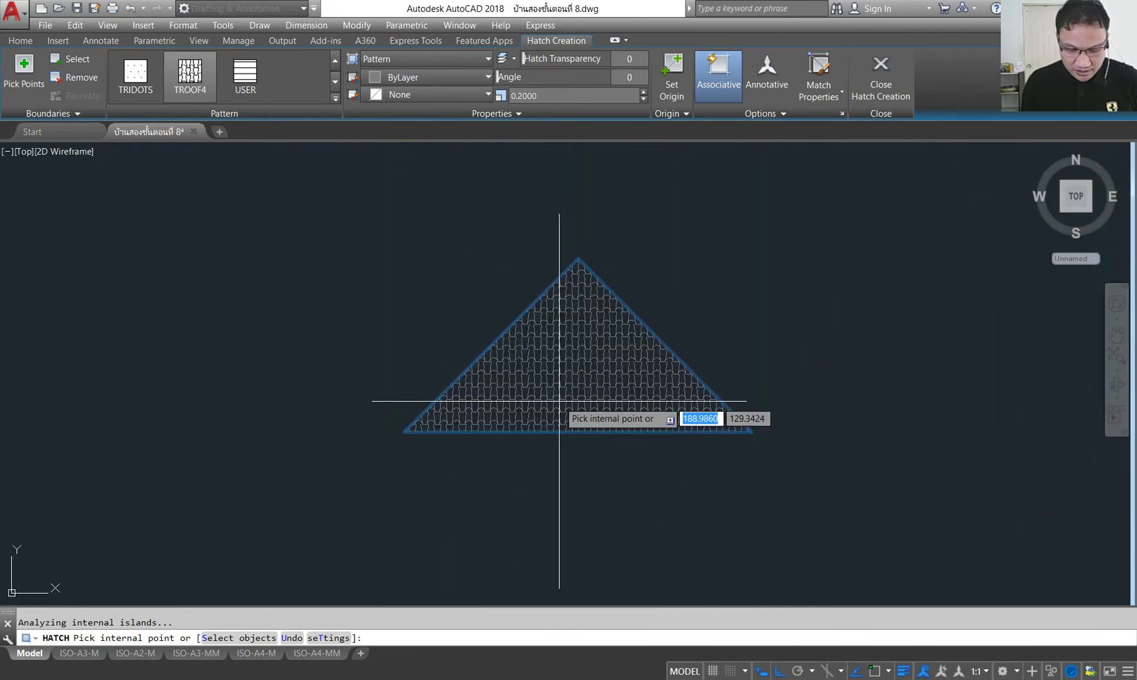
{"action": "scroll", "coordinate": [548, 409], "scroll_direction": "up", "scroll_amount": 2}
{"action": "scroll", "coordinate": [567, 419], "scroll_direction": "down", "scroll_amount": 4}
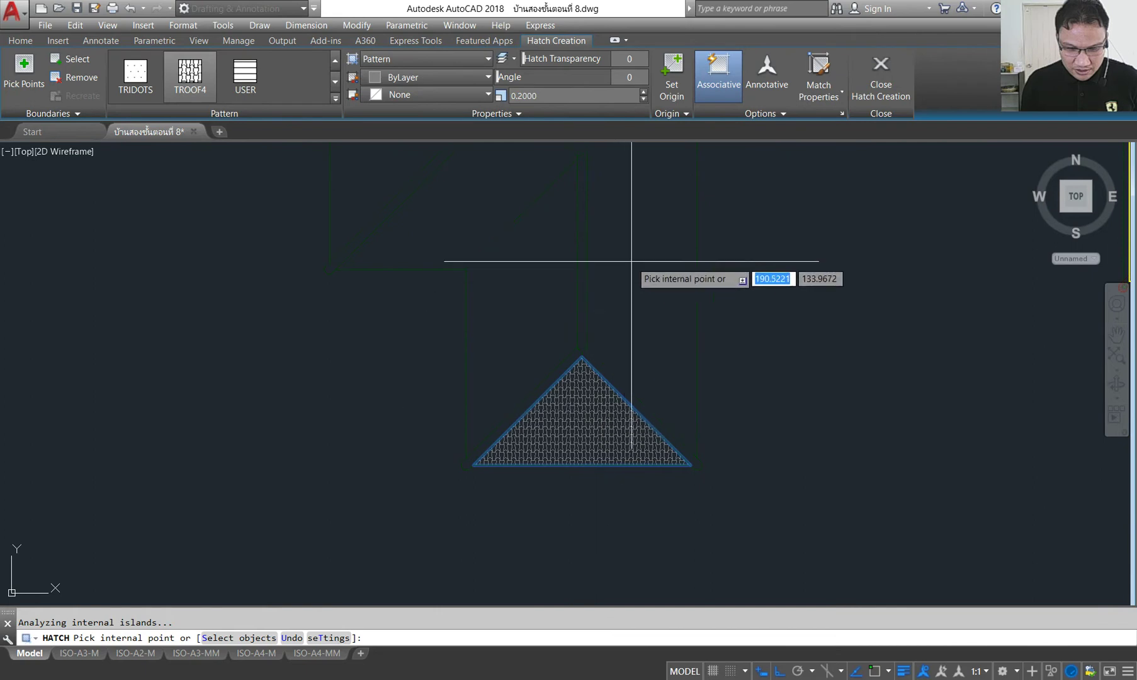
{"action": "mouse_move", "coordinate": [632, 252]}
{"action": "middle_mouse_down"}
{"action": "mouse_move", "coordinate": [617, 283]}
{"action": "mouse_move", "coordinate": [632, 376]}
{"action": "middle_mouse_up"}
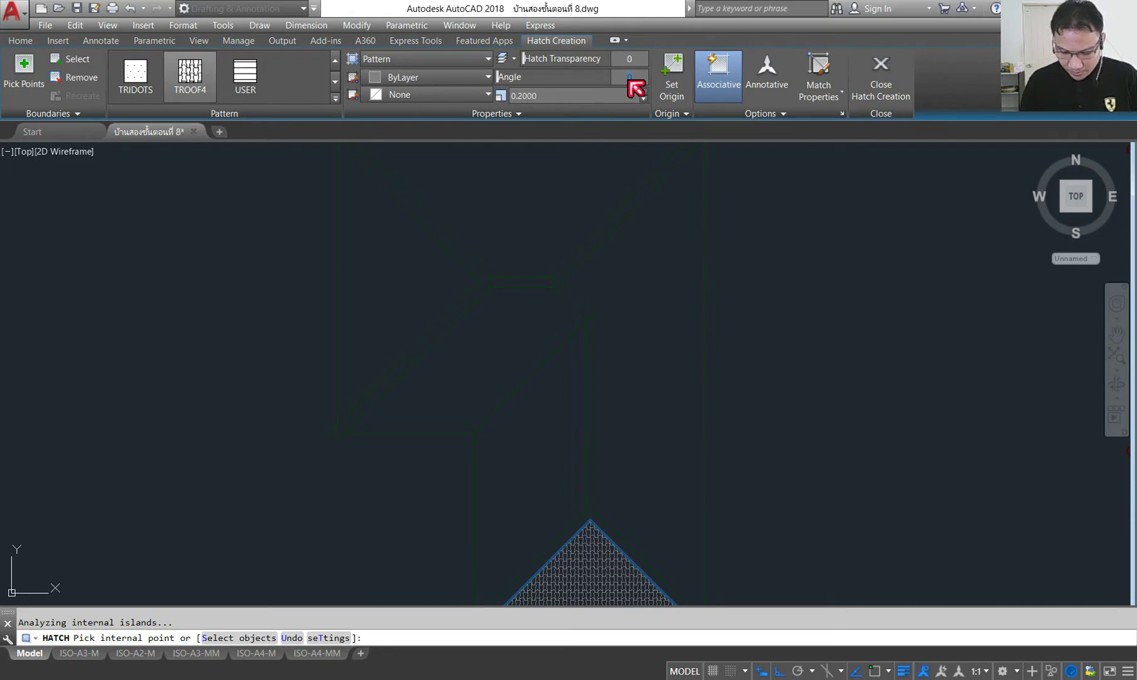
- Hatch the upper trapezoid roof face with TROOF4 at a 180° angle
{"action": "key", "text": "Return"}
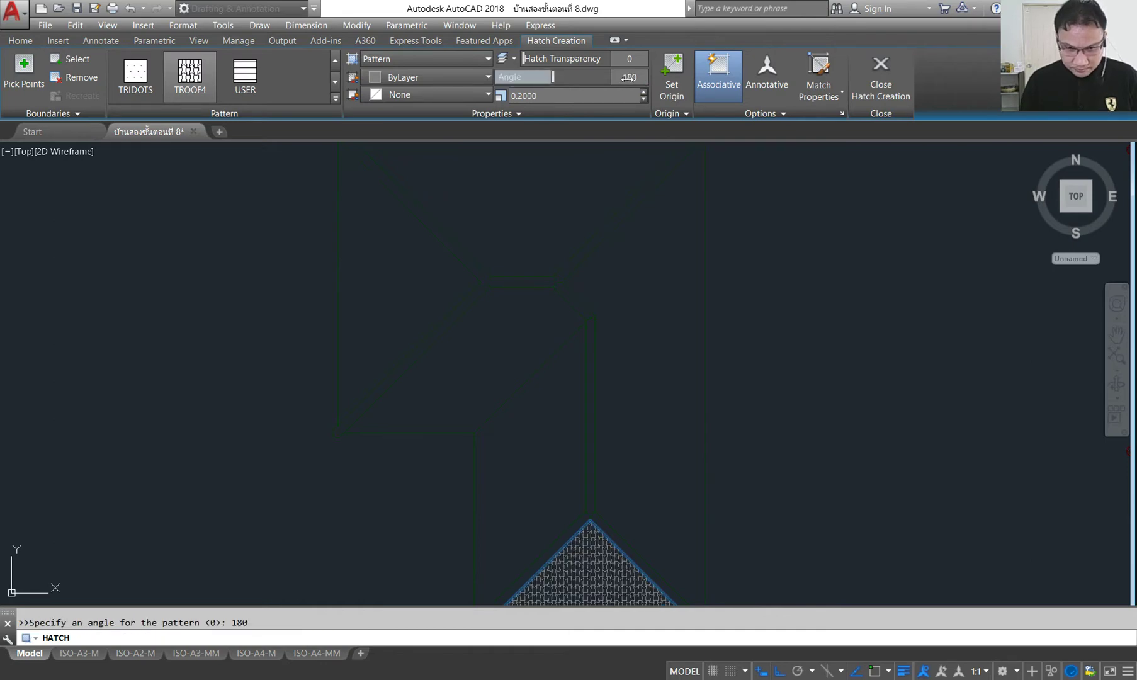
{"action": "left_click", "coordinate": [564, 353]}
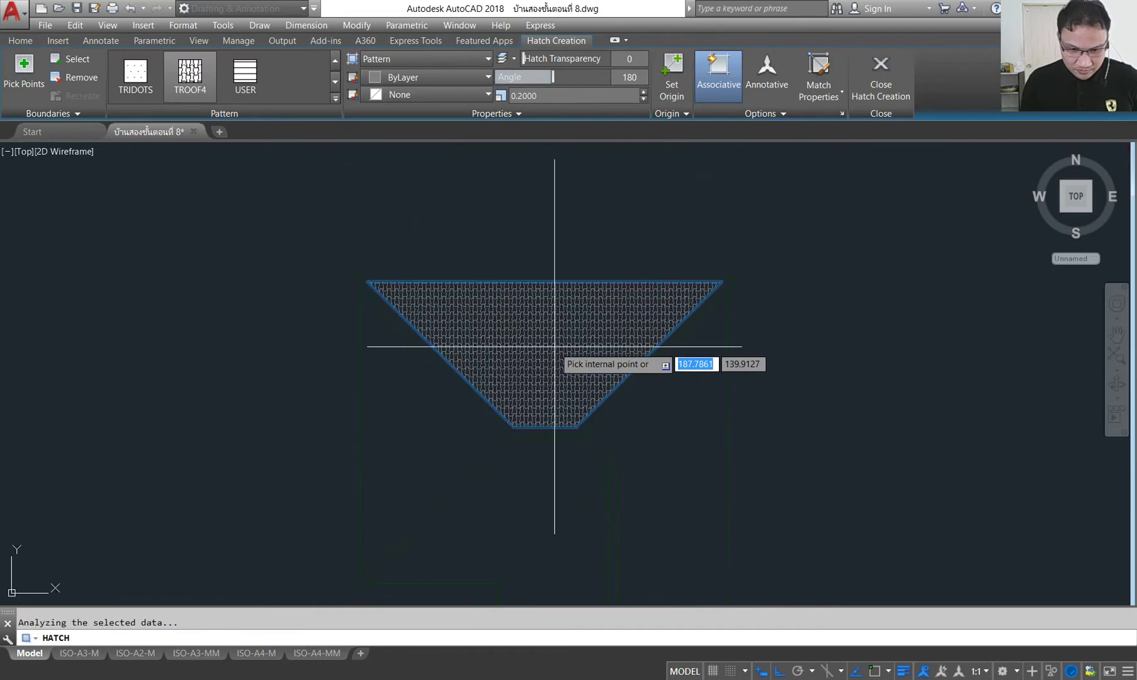
{"action": "scroll", "coordinate": [562, 380], "scroll_direction": "up", "scroll_amount": 1}
{"action": "scroll", "coordinate": [558, 376], "scroll_direction": "up", "scroll_amount": 1}
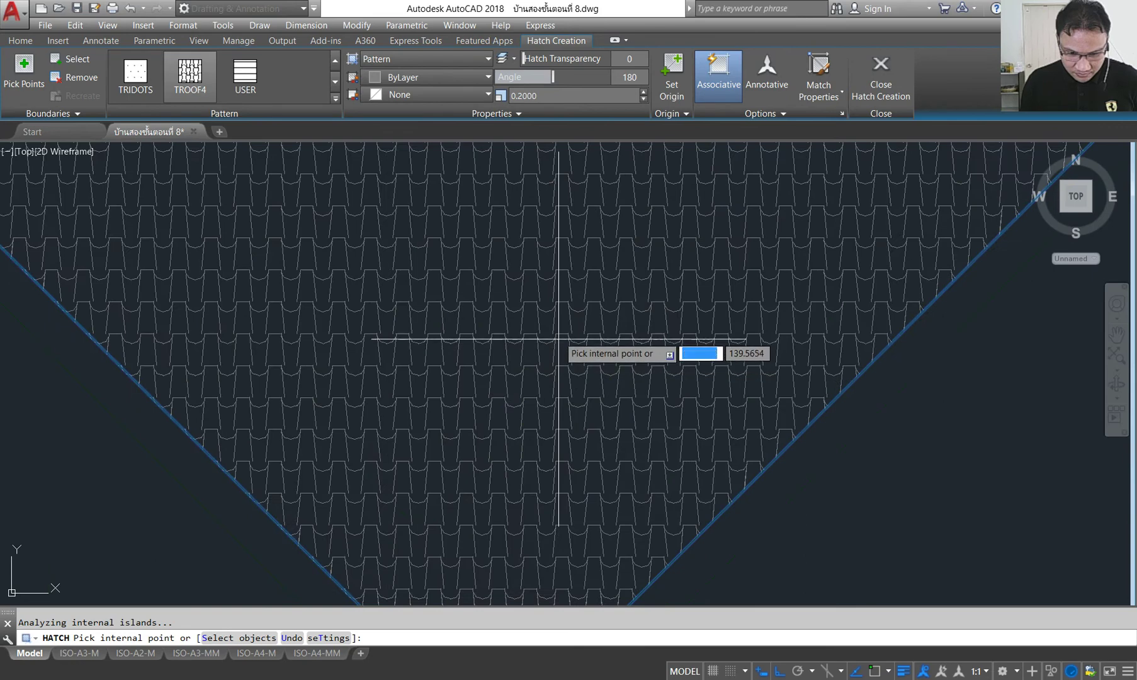
{"action": "scroll", "coordinate": [548, 338], "scroll_direction": "down", "scroll_amount": 2}
{"action": "middle_click_drag", "start_coordinate": [609, 355], "coordinate": [589, 246]}
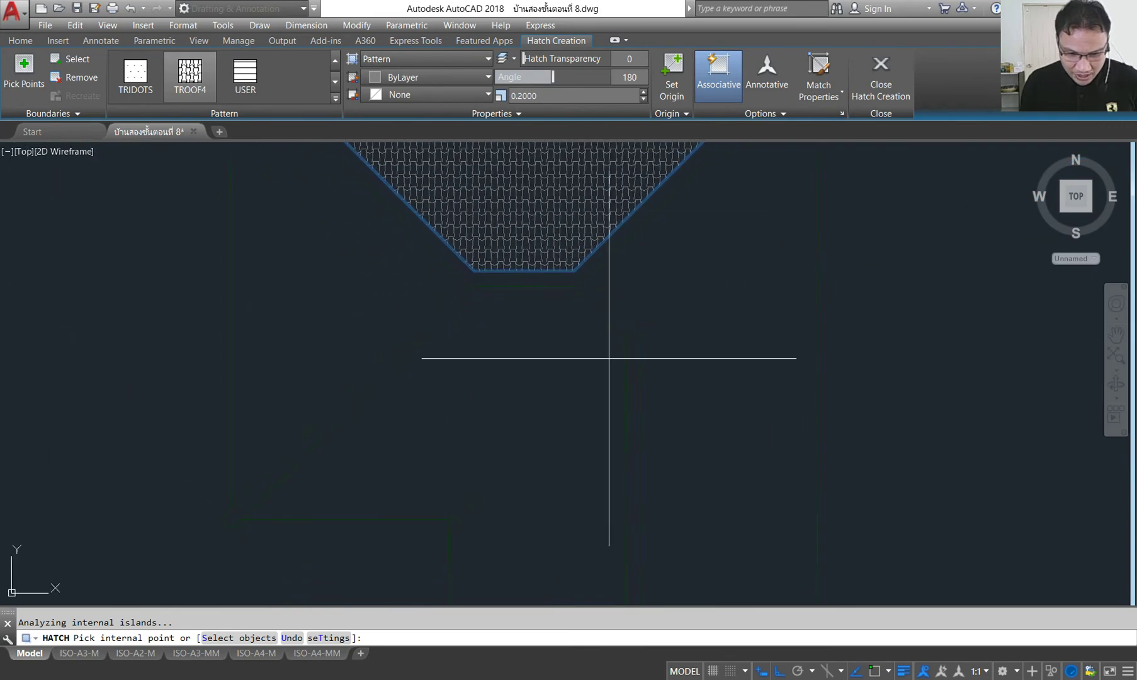
{"action": "mouse_move", "coordinate": [609, 355]}
{"action": "middle_mouse_down"}
{"action": "mouse_move", "coordinate": [598, 241]}
{"action": "mouse_move", "coordinate": [586, 327]}
{"action": "mouse_move", "coordinate": [566, 347]}
{"action": "mouse_move", "coordinate": [589, 394]}
{"action": "middle_mouse_up"}
- Set a 45° angle, then undo the whole set of trial roof-tile hatches
{"action": "scroll", "coordinate": [589, 393], "scroll_direction": "down", "scroll_amount": 2}
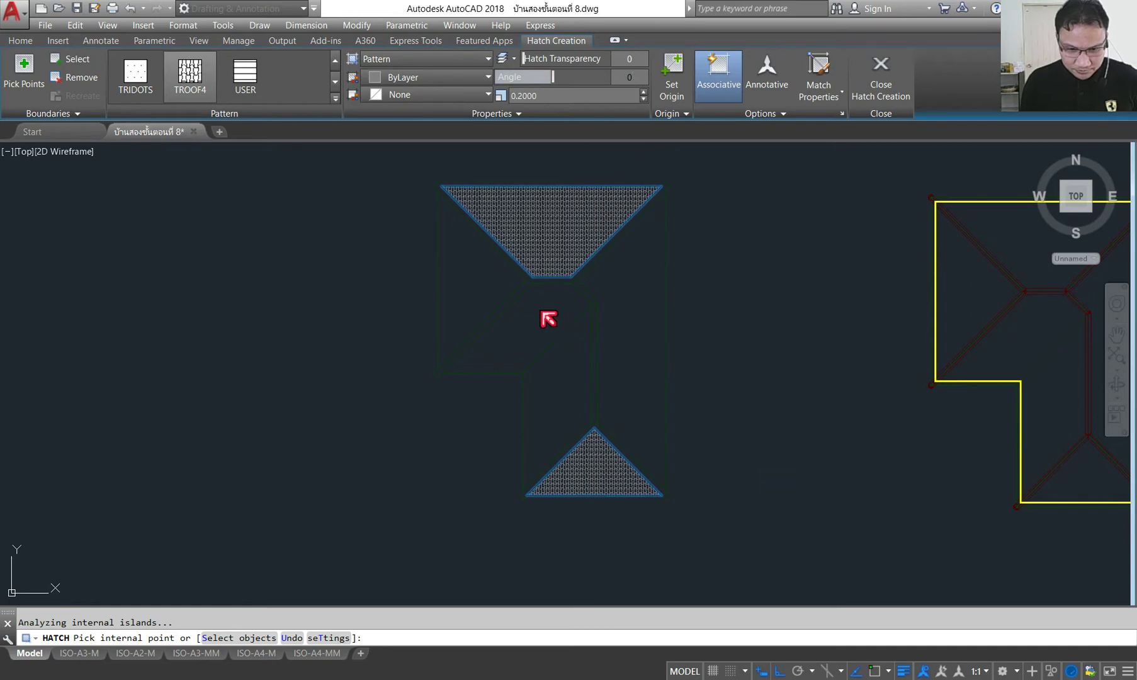
{"action": "scroll", "coordinate": [566, 318], "scroll_direction": "up", "scroll_amount": 5}
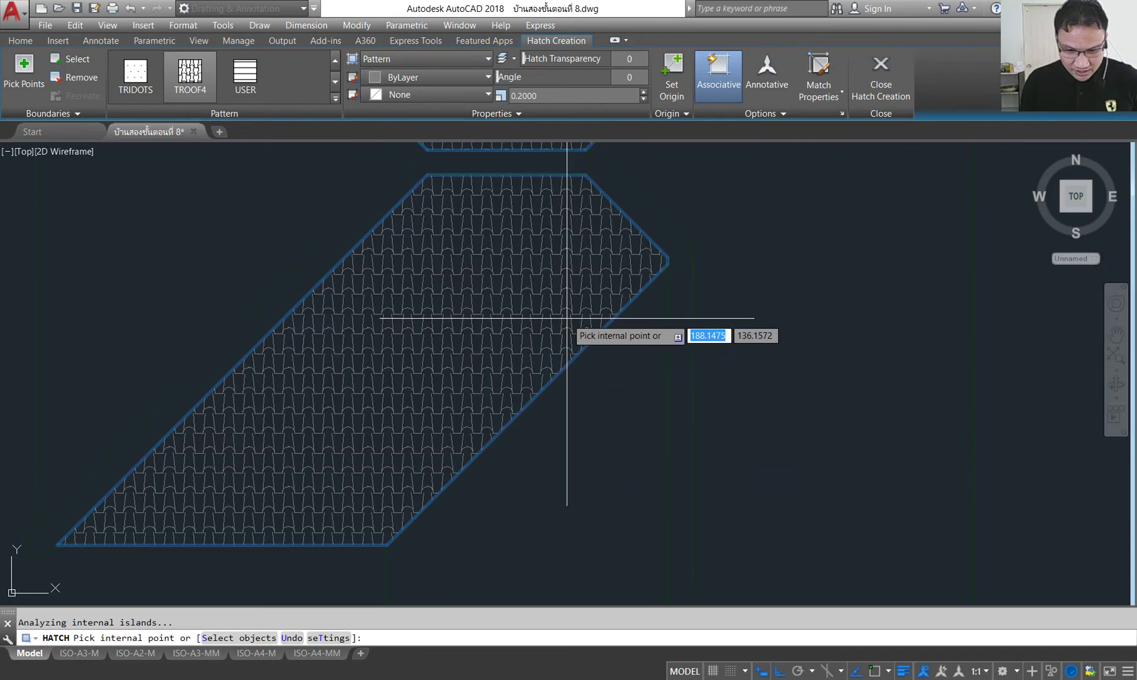
{"action": "scroll", "coordinate": [566, 318], "scroll_direction": "down", "scroll_amount": 5}
{"action": "scroll", "coordinate": [606, 283], "scroll_direction": "up", "scroll_amount": 2}
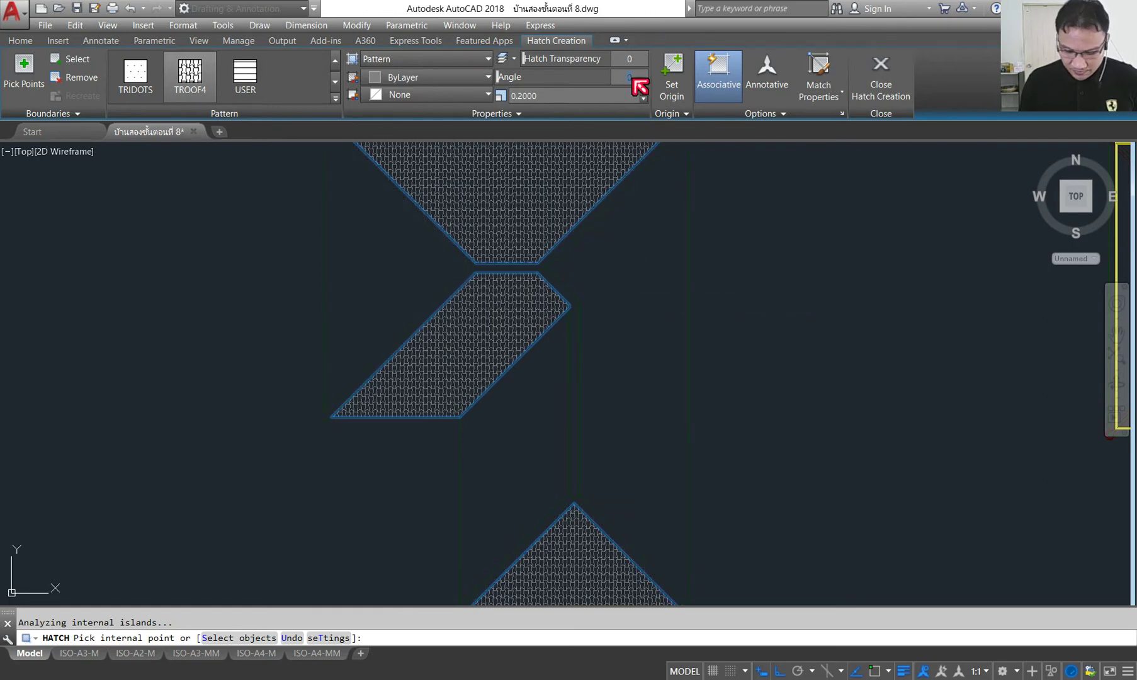
{"action": "type", "text": "45"}
{"action": "key", "text": "Return"}
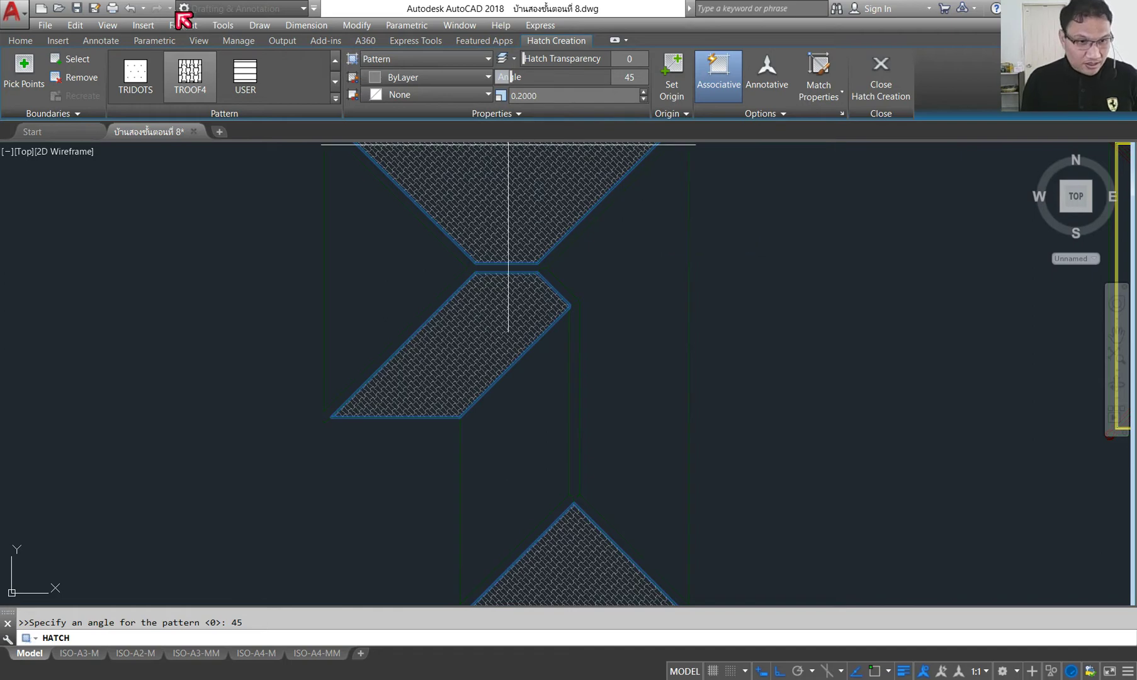
{"action": "left_click", "coordinate": [129, 9]}
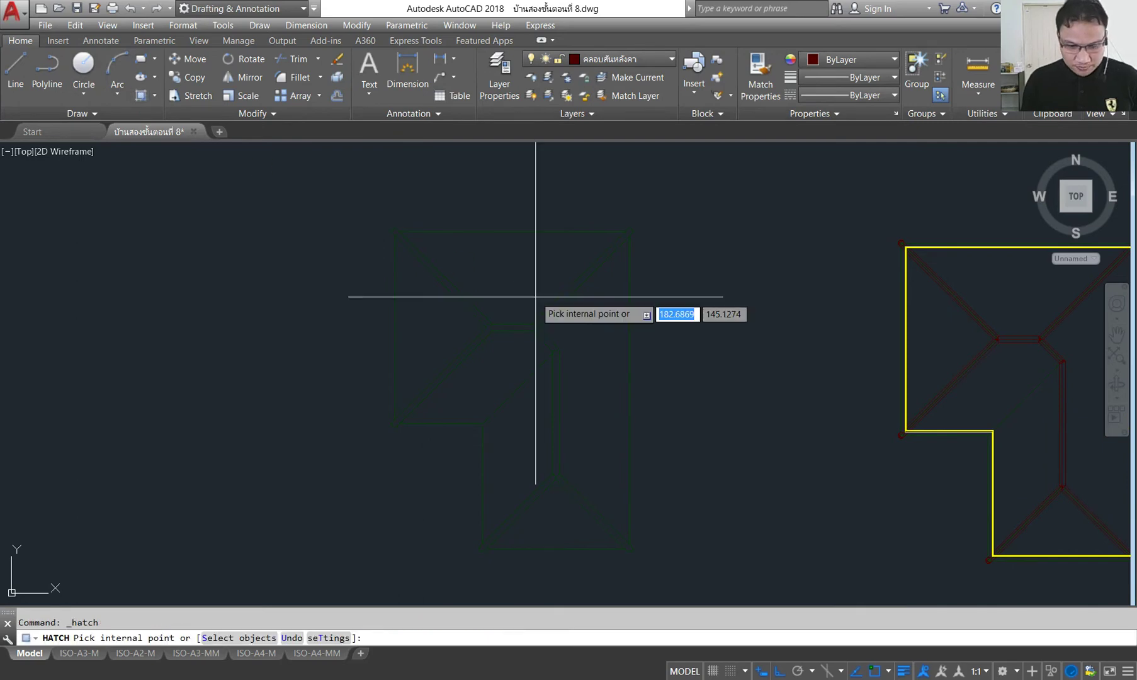
- Choose the TROOF4 roof-tile pattern again for the new hatch
{"action": "middle_click_drag", "start_coordinate": [588, 464], "coordinate": [585, 411]}
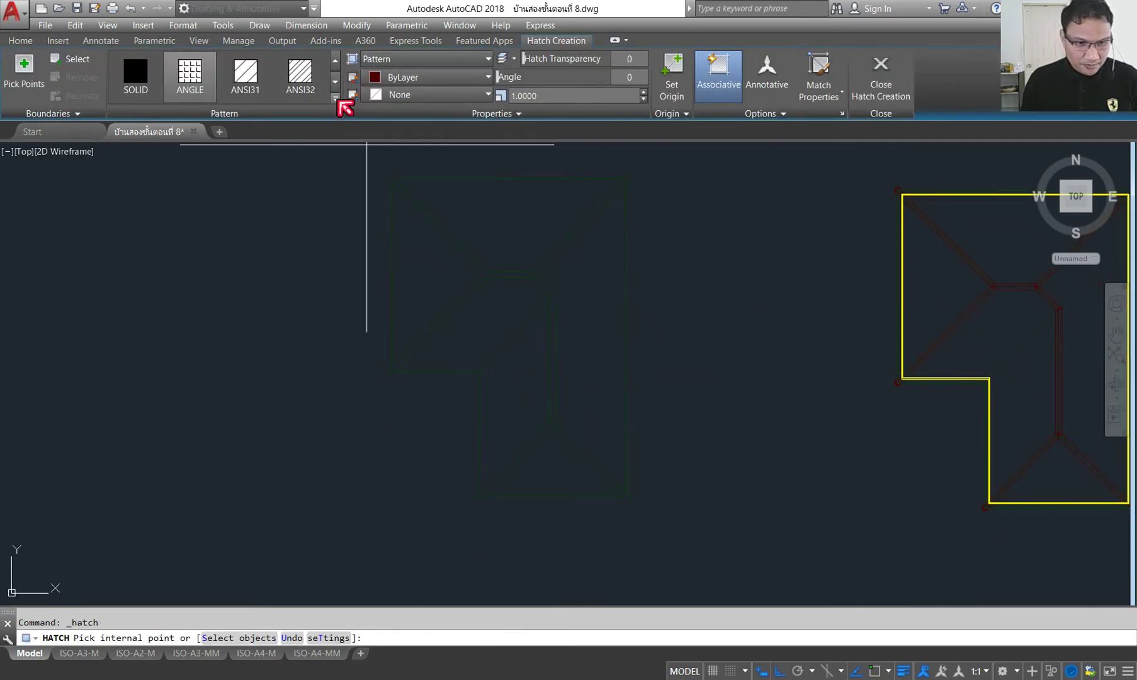
{"action": "left_click", "coordinate": [336, 99]}
{"action": "scroll", "coordinate": [283, 236], "scroll_direction": "down", "scroll_amount": 5}
{"action": "scroll", "coordinate": [274, 223], "scroll_direction": "down", "scroll_amount": 5}
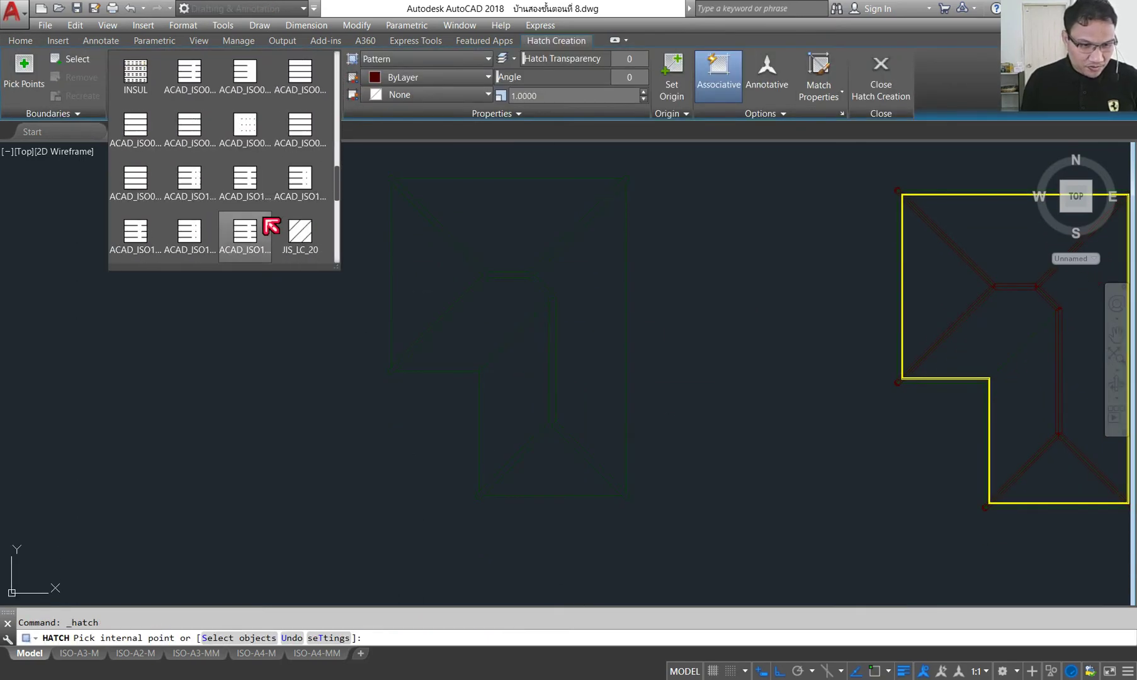
{"action": "scroll", "coordinate": [265, 222], "scroll_direction": "down", "scroll_amount": 5}
{"action": "scroll", "coordinate": [264, 223], "scroll_direction": "down", "scroll_amount": 3}
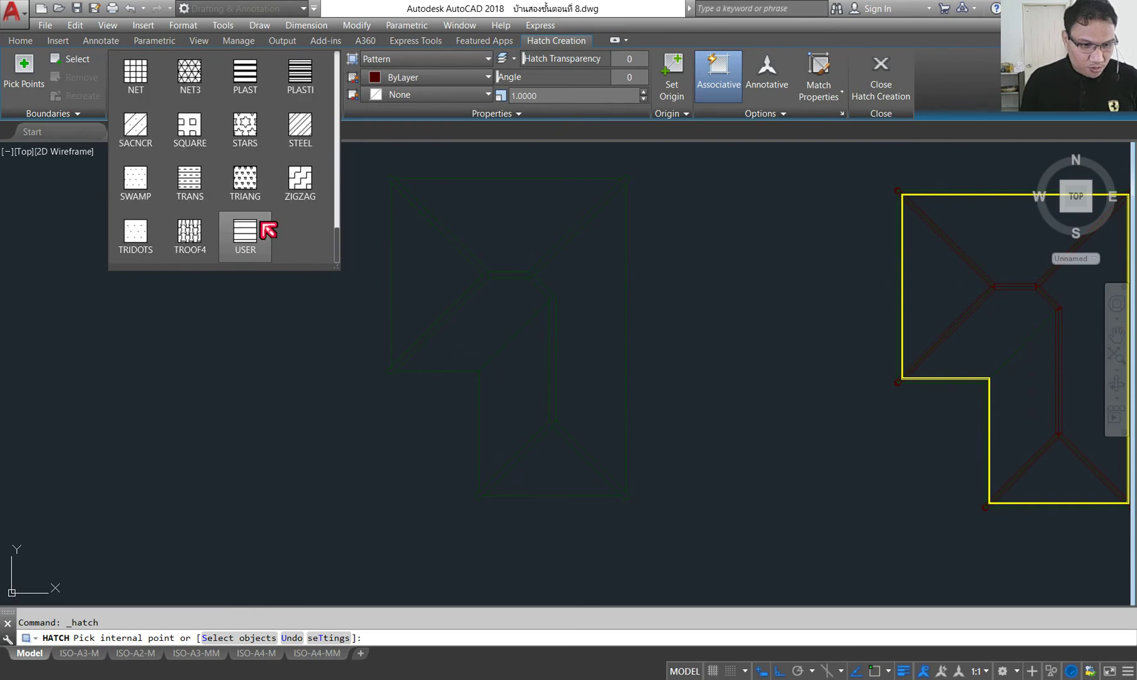
{"action": "left_click", "coordinate": [185, 228]}
{"action": "scroll", "coordinate": [584, 228], "scroll_direction": "down", "scroll_amount": 6}
{"action": "scroll", "coordinate": [573, 302], "scroll_direction": "up", "scroll_amount": 6}
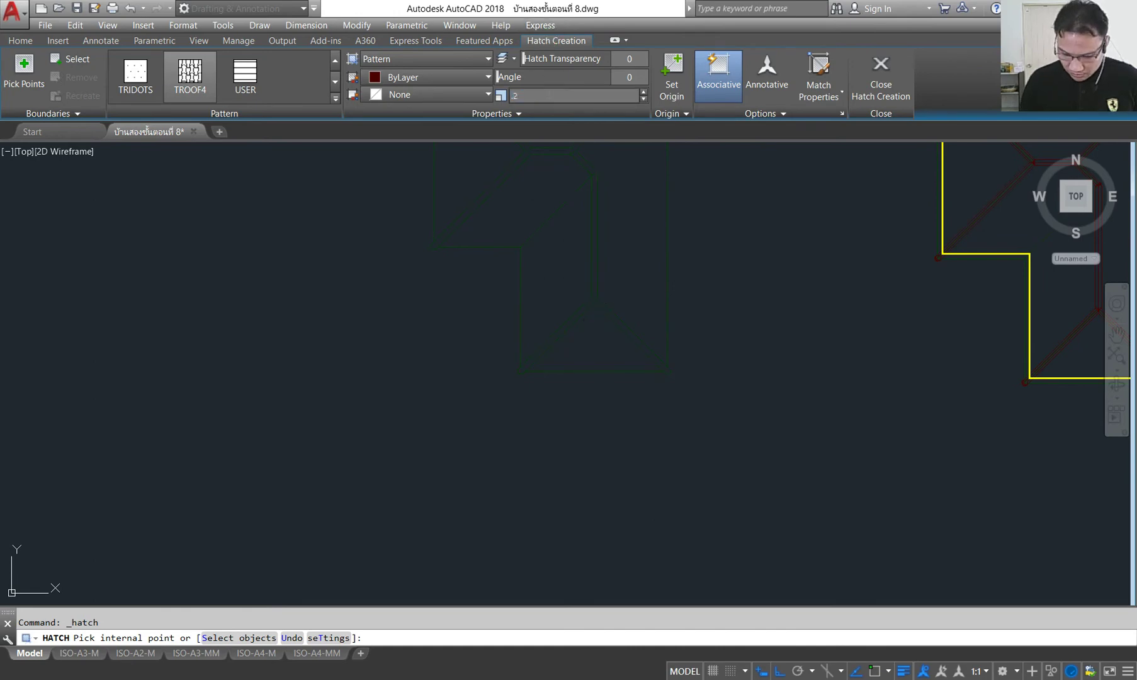
- Hatch the lower triangle and slanted parallelogram roof faces at 0.2 scale
{"action": "left_click", "coordinate": [599, 330]}
{"action": "scroll", "coordinate": [600, 330], "scroll_direction": "up", "scroll_amount": 2}
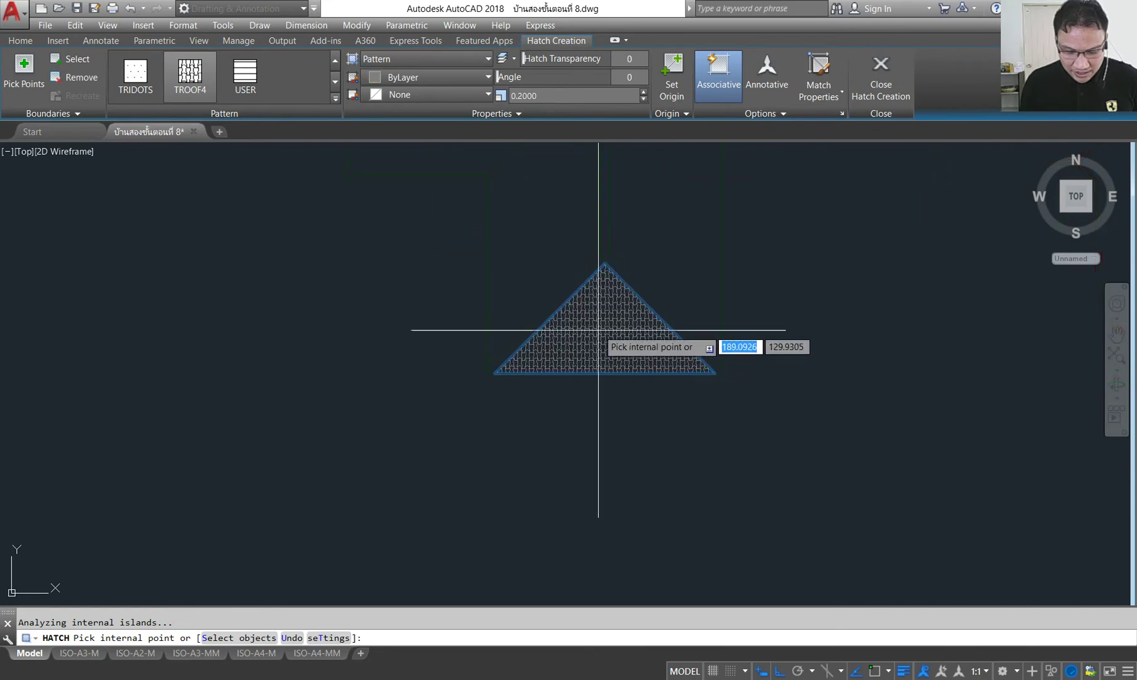
{"action": "scroll", "coordinate": [598, 326], "scroll_direction": "up", "scroll_amount": 5}
{"action": "scroll", "coordinate": [605, 291], "scroll_direction": "down", "scroll_amount": 4}
{"action": "scroll", "coordinate": [603, 404], "scroll_direction": "down", "scroll_amount": 4}
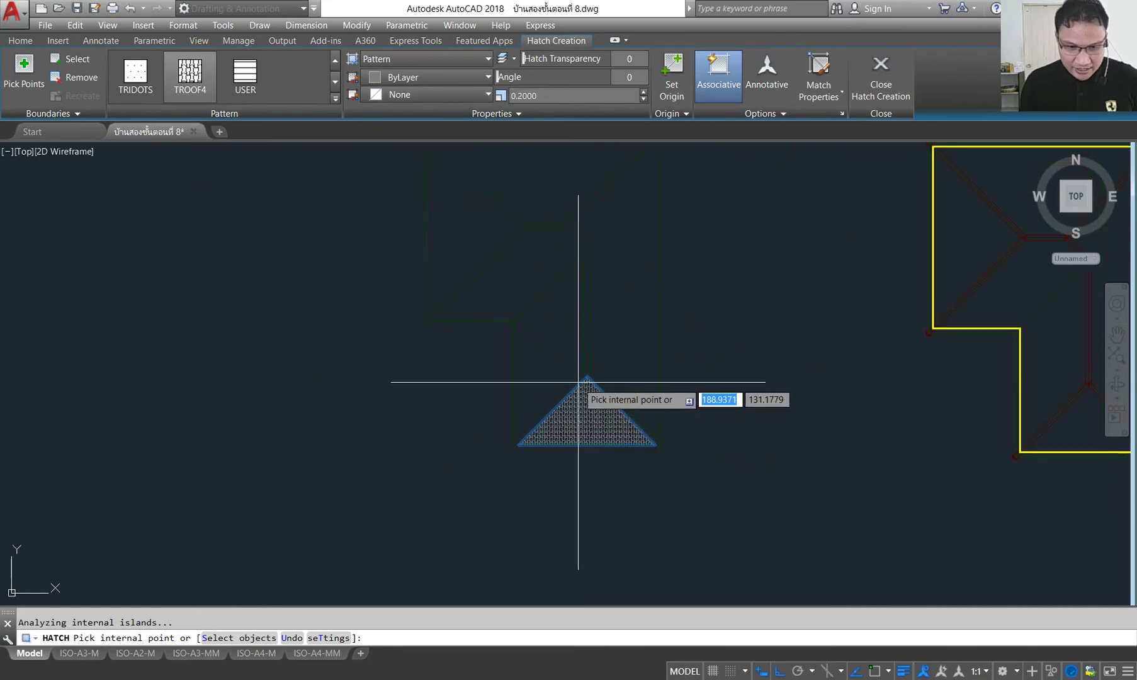
{"action": "left_click", "coordinate": [528, 254]}
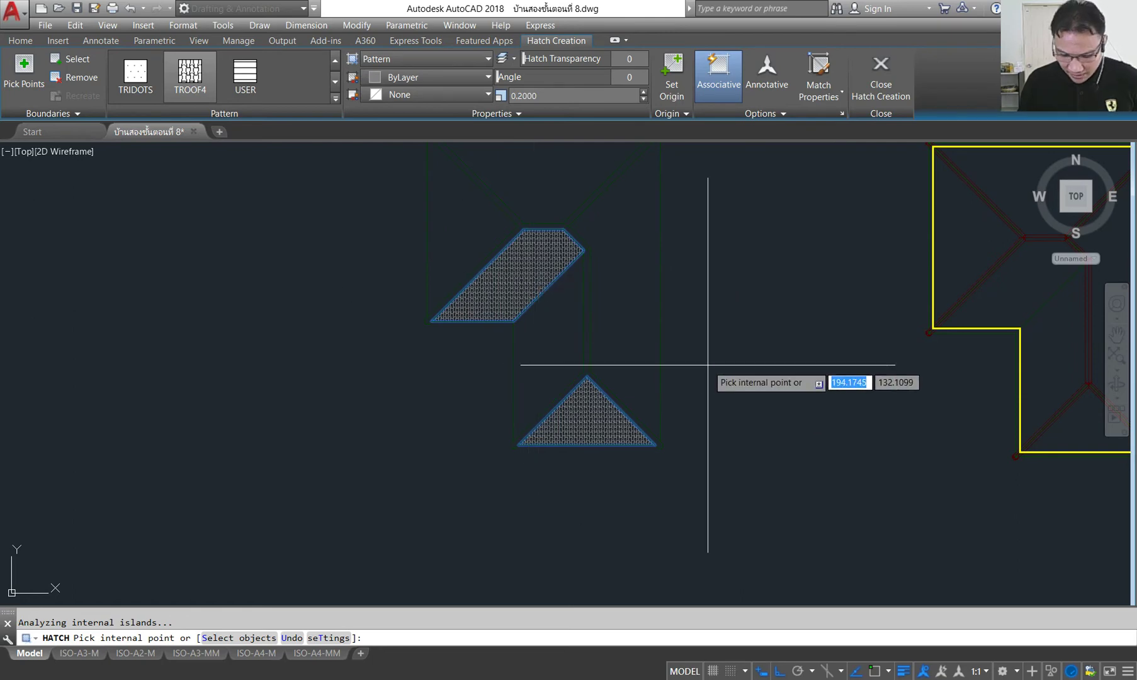
{"action": "key", "text": "Return"}
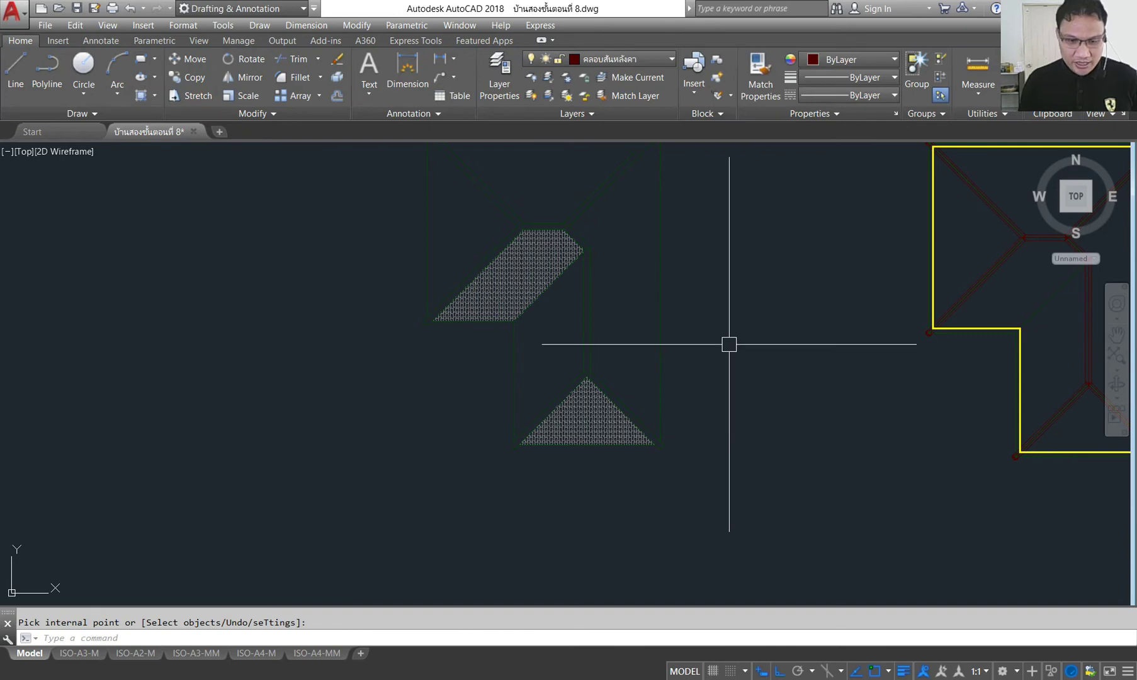
- Hatch the top roof face with TROOF4 at a 180° angle
{"action": "key", "text": "Return"}
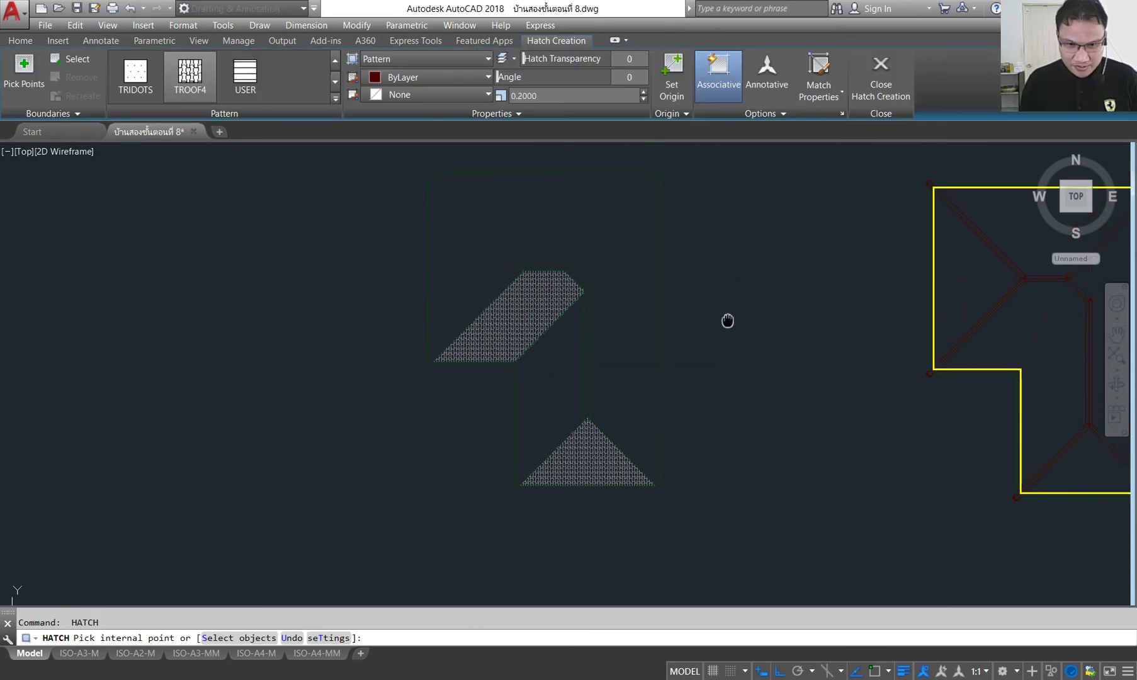
{"action": "middle_click_drag", "start_coordinate": [729, 281], "coordinate": [731, 357]}
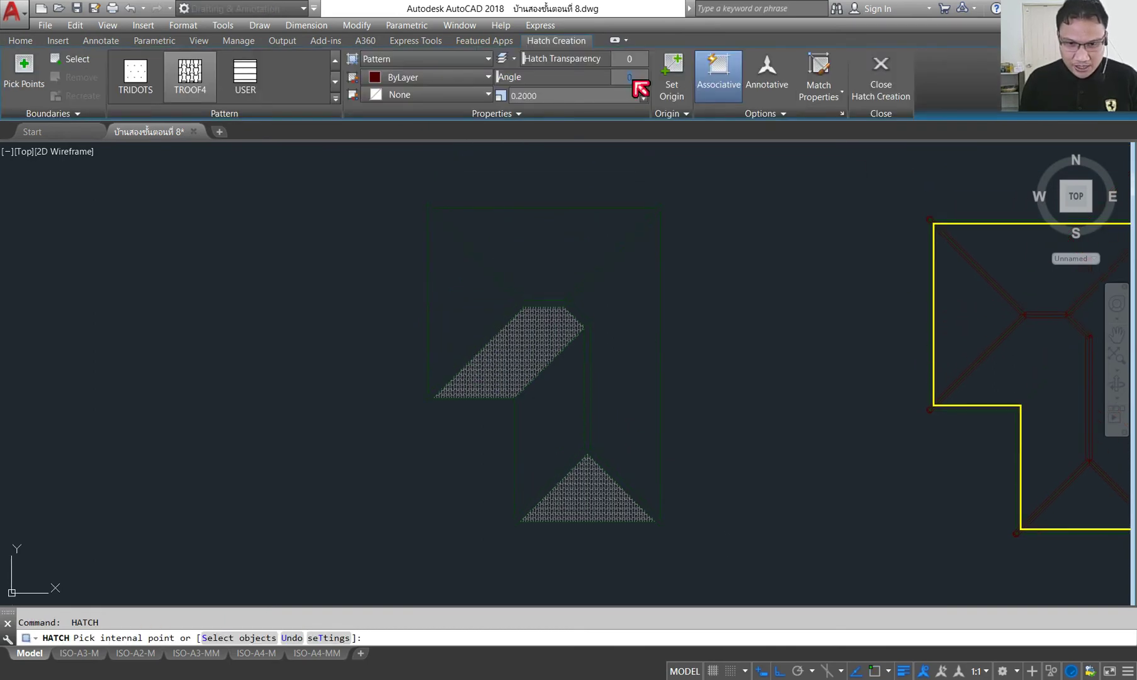
{"action": "type", "text": "180"}
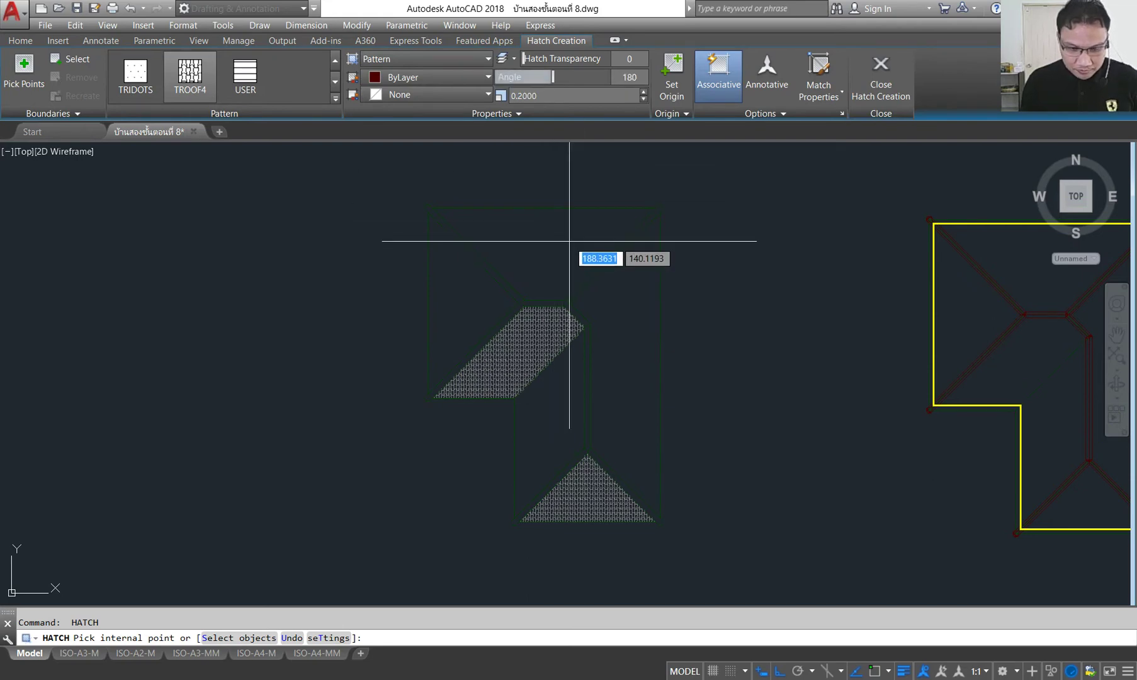
{"action": "left_click", "coordinate": [546, 247]}
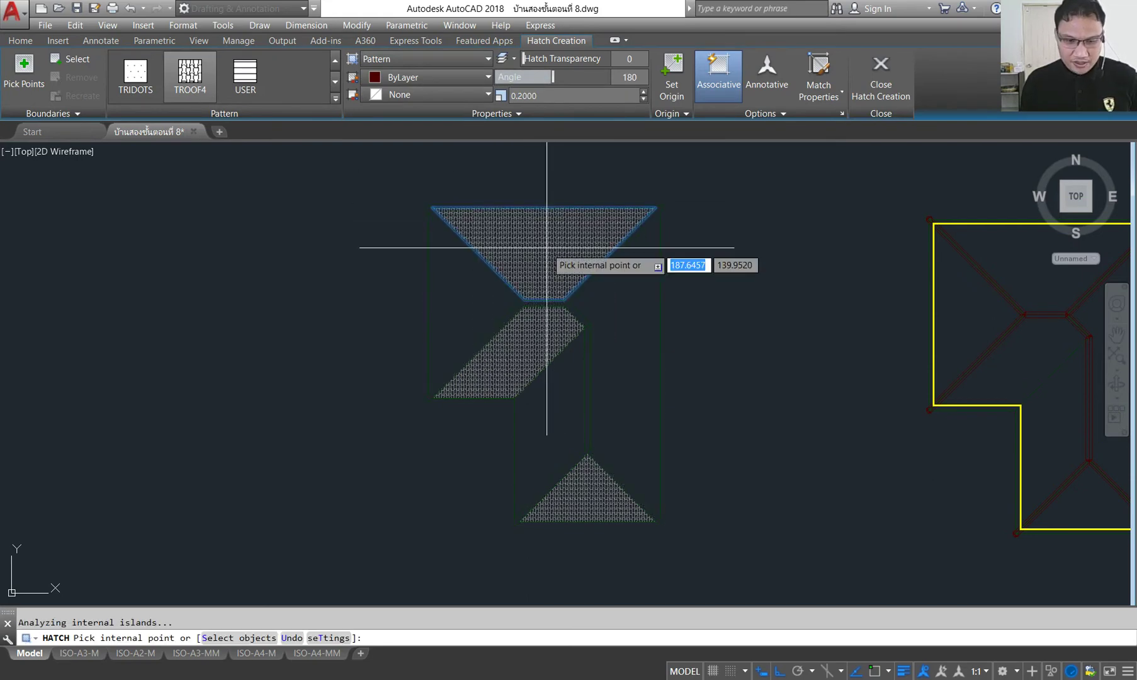
{"action": "key", "text": "Return"}
- Start a new hatch with H and clear the old angle value
{"action": "scroll", "coordinate": [547, 247], "scroll_direction": "up", "scroll_amount": 4}
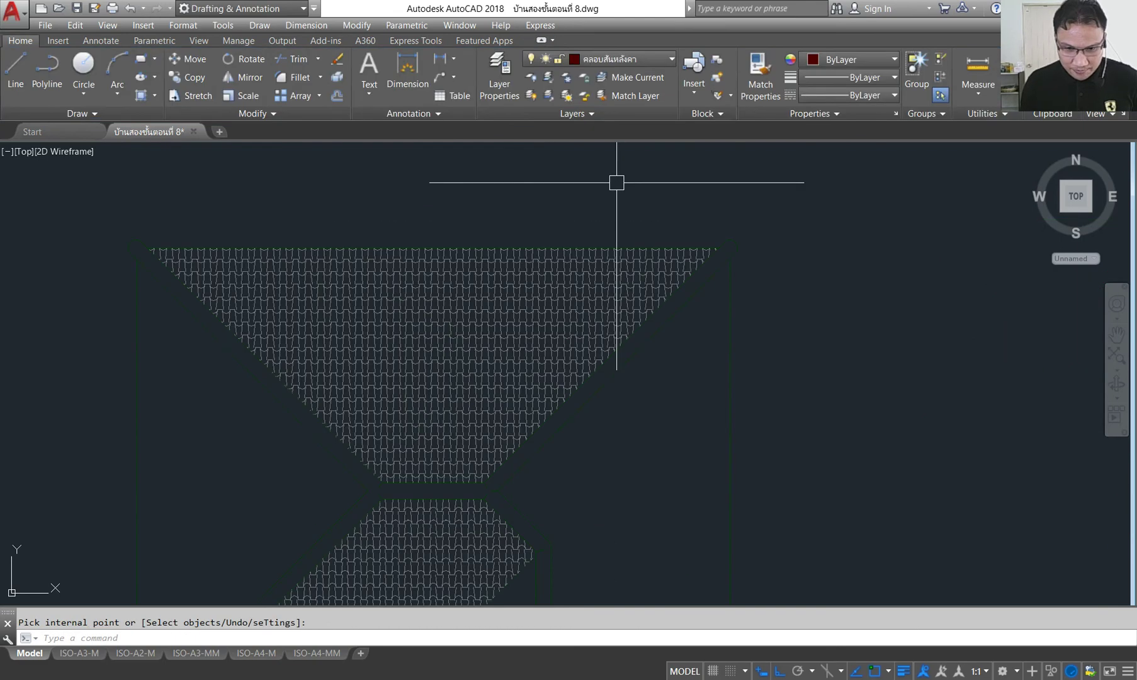
{"action": "scroll", "coordinate": [546, 236], "scroll_direction": "down", "scroll_amount": 2}
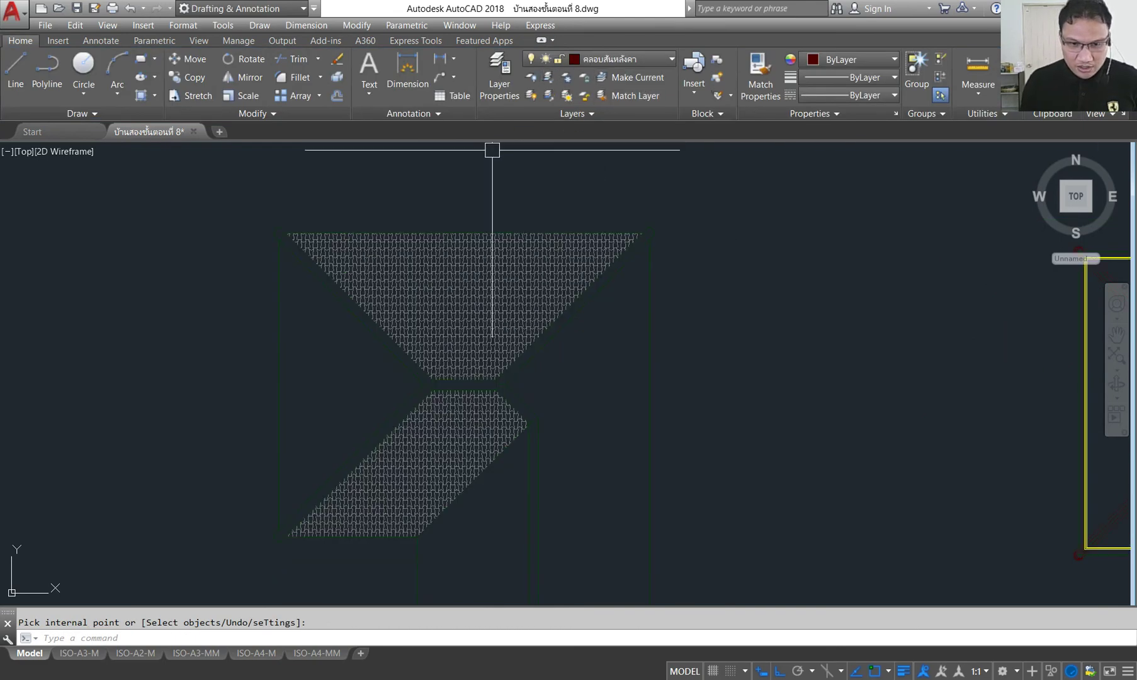
{"action": "type", "text": "h"}
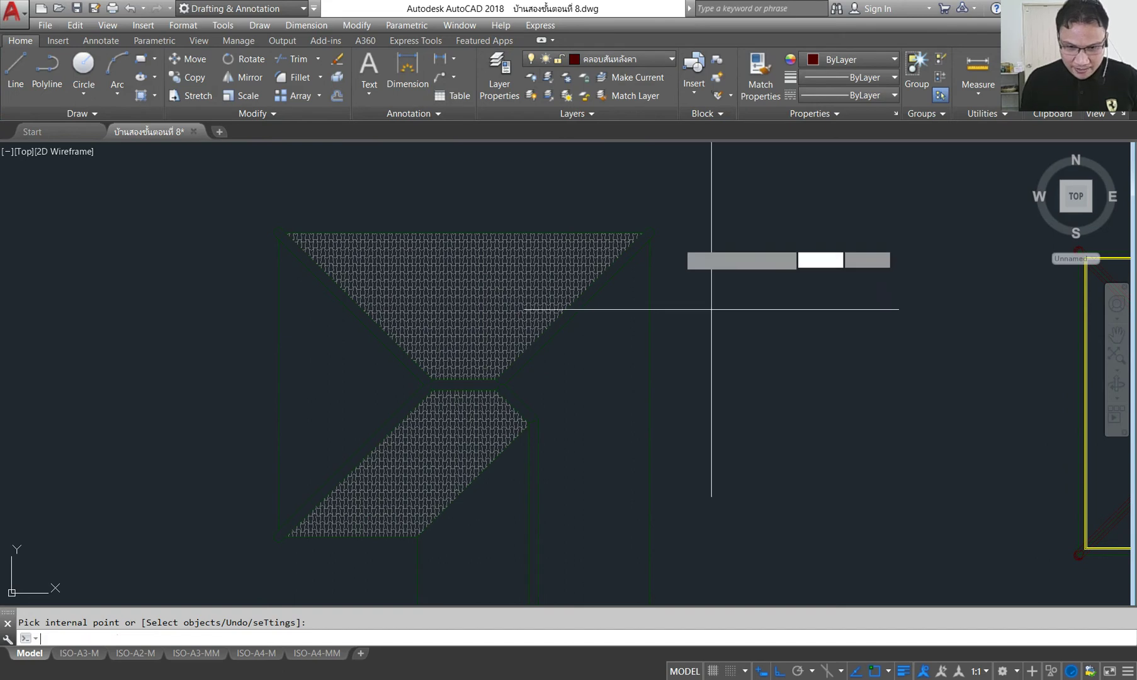
{"action": "key", "text": "Return"}
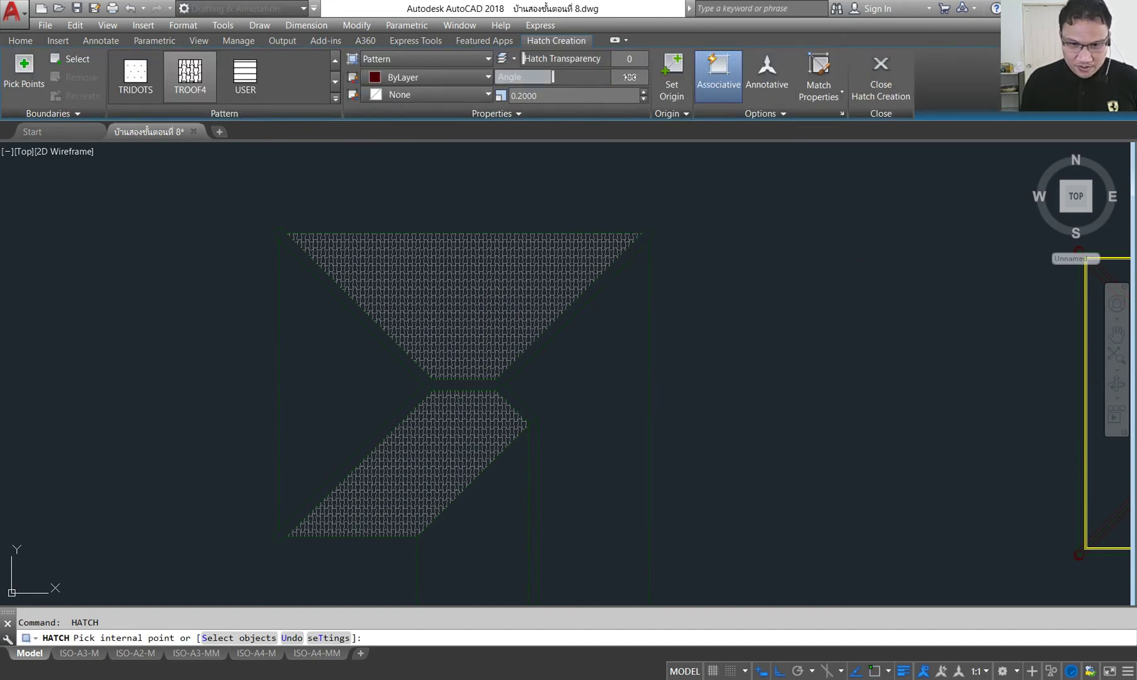
{"action": "left_click", "coordinate": [630, 76]}
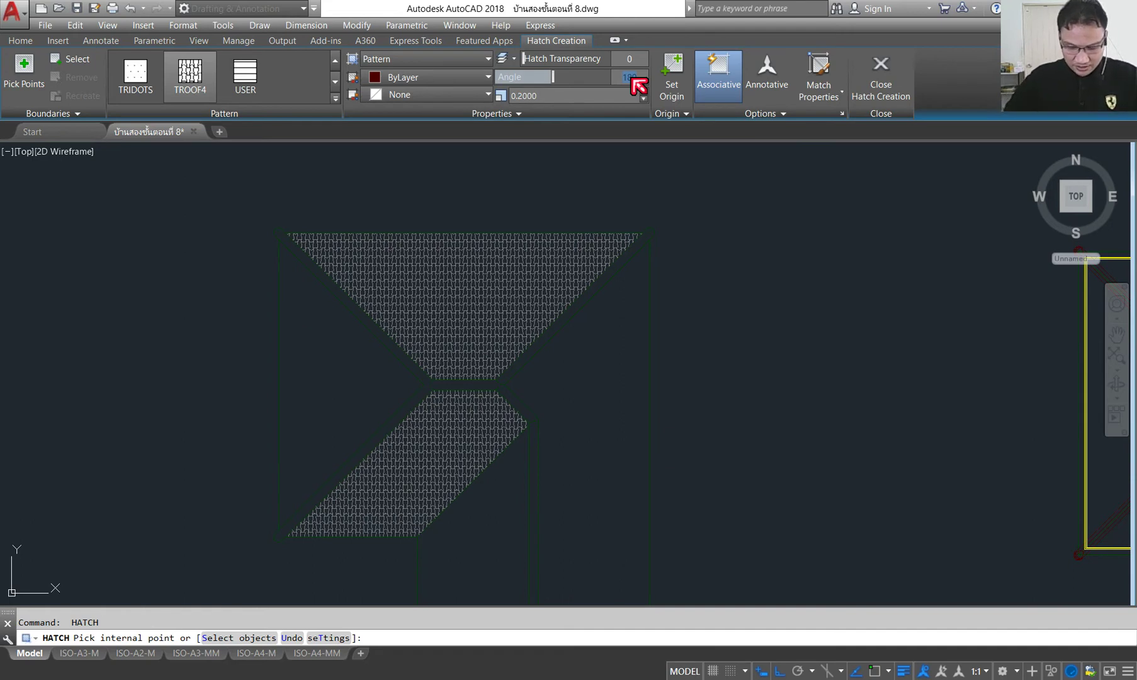
{"action": "type", "text": "9"}
{"action": "key", "text": "BackSpace"}
{"action": "type", "text": "0"}
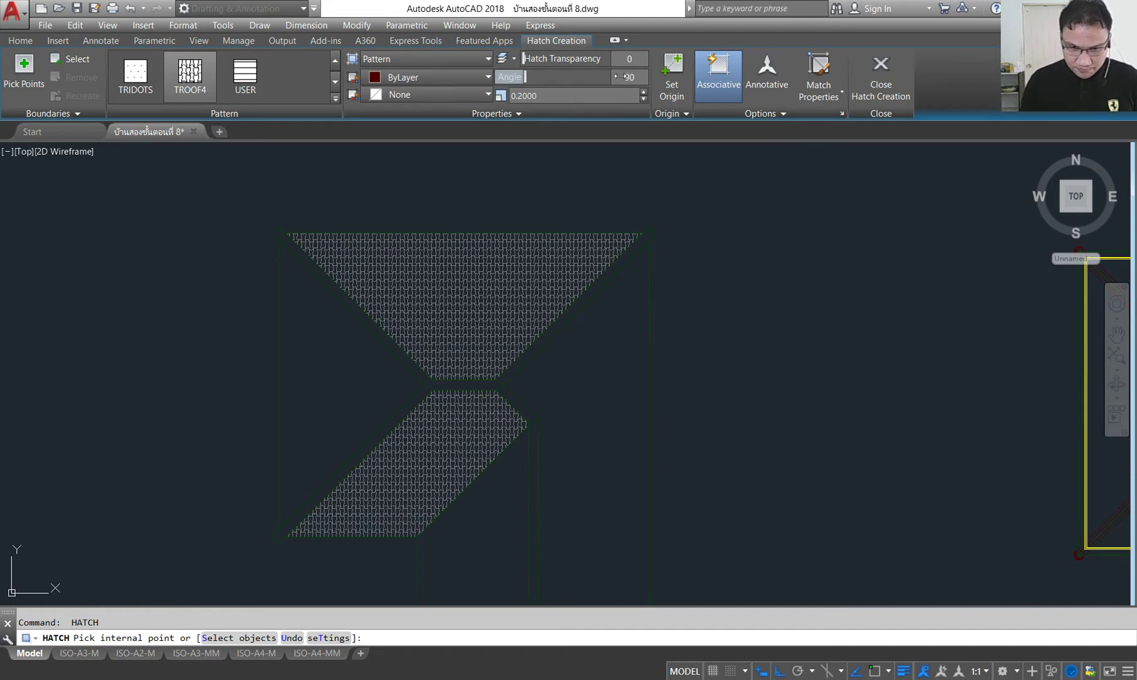
- Pick the long vertical roof face on the right of the L and check the hatch preview
{"action": "left_click", "coordinate": [589, 425]}
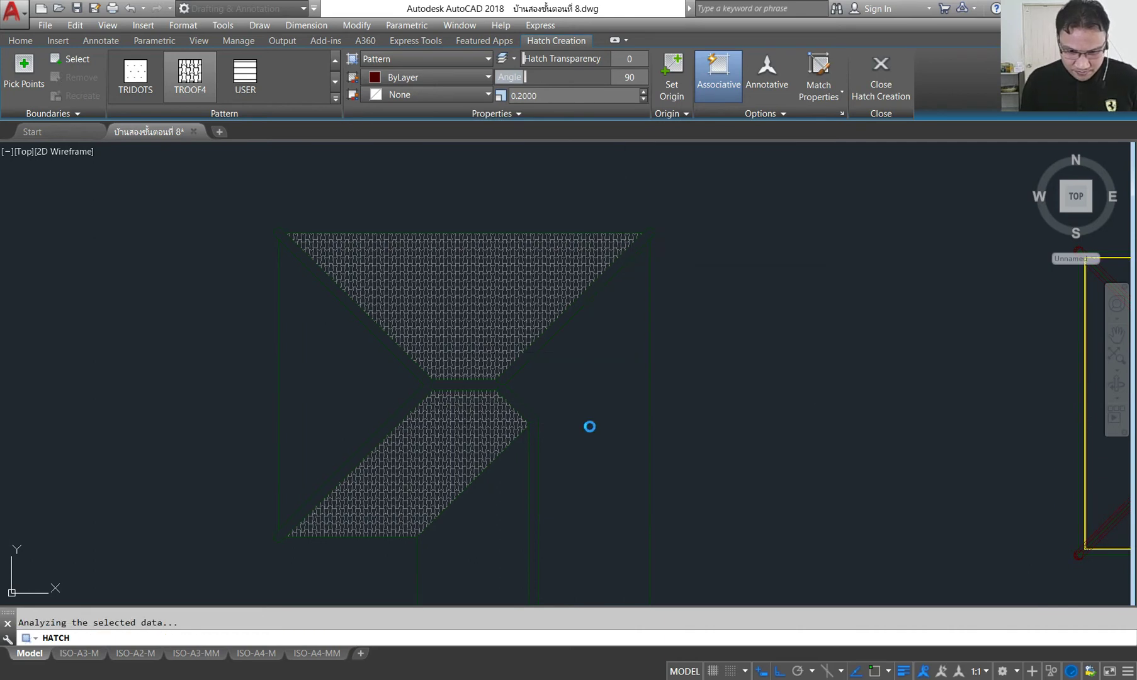
{"action": "scroll", "coordinate": [607, 295], "scroll_direction": "down", "scroll_amount": 2}
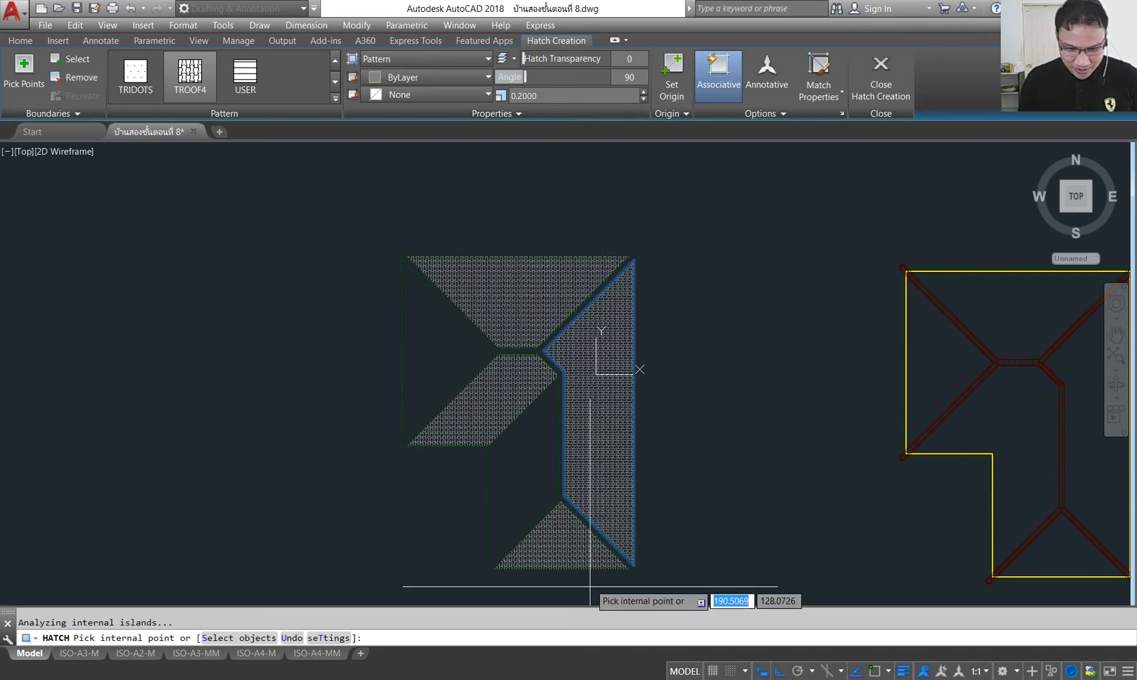
{"action": "scroll", "coordinate": [594, 482], "scroll_direction": "up", "scroll_amount": 4}
{"action": "scroll", "coordinate": [604, 439], "scroll_direction": "up", "scroll_amount": 4}
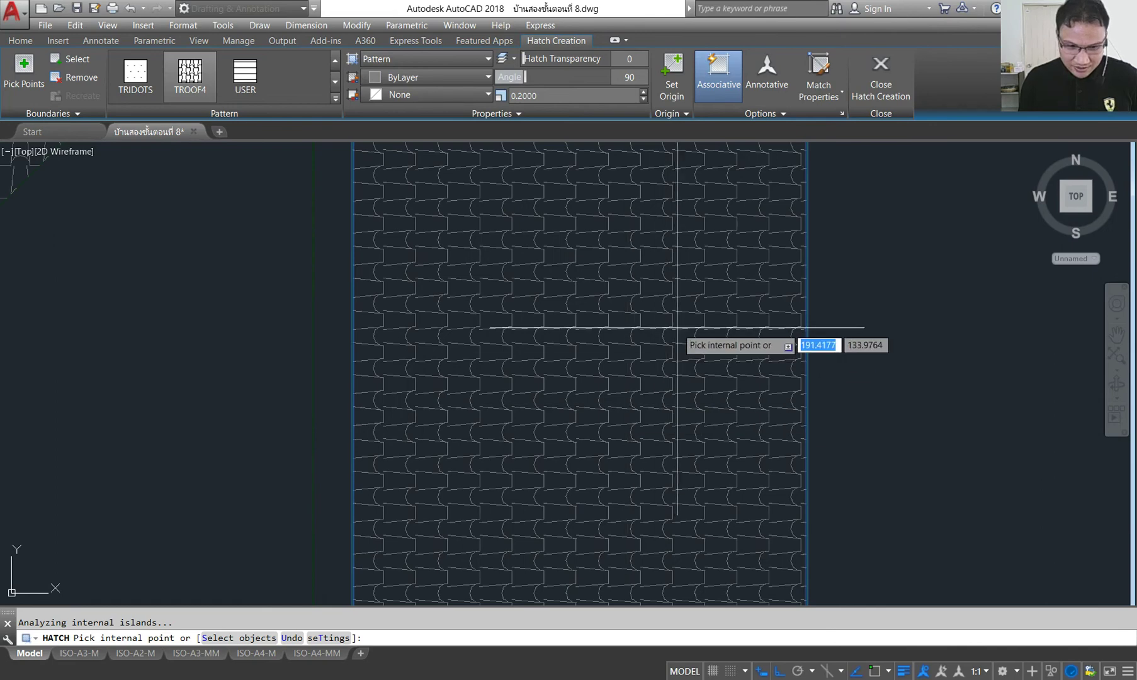
{"action": "scroll", "coordinate": [689, 353], "scroll_direction": "down", "scroll_amount": 2}
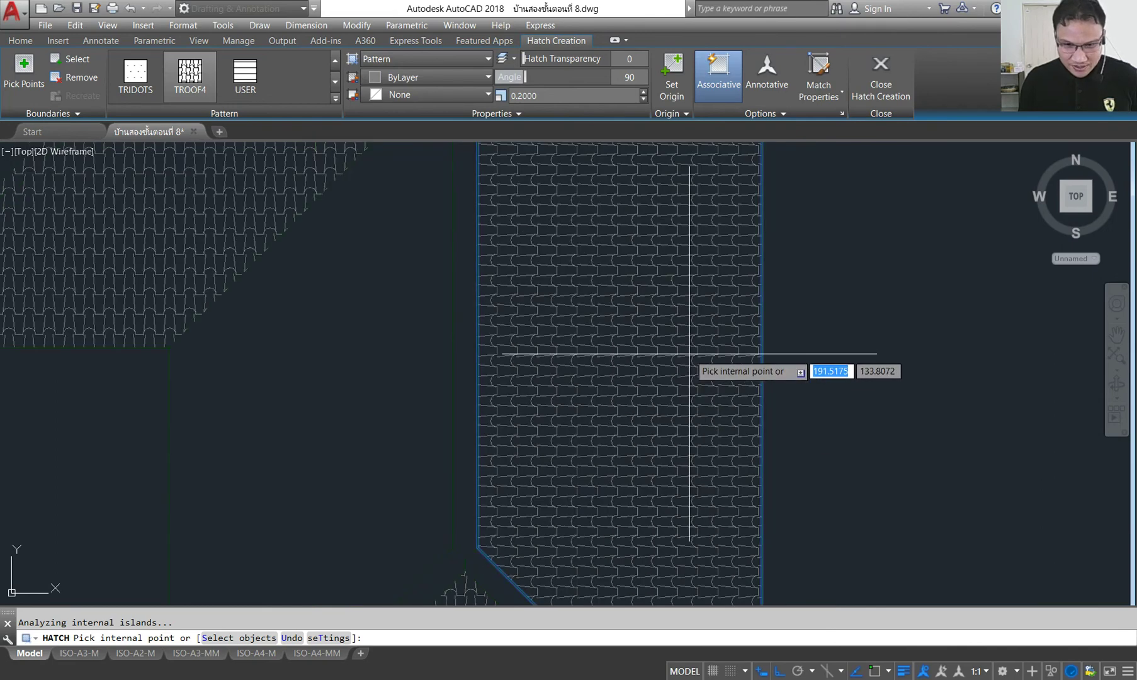
{"action": "scroll", "coordinate": [689, 354], "scroll_direction": "down", "scroll_amount": 2}
{"action": "scroll", "coordinate": [690, 354], "scroll_direction": "down", "scroll_amount": 2}
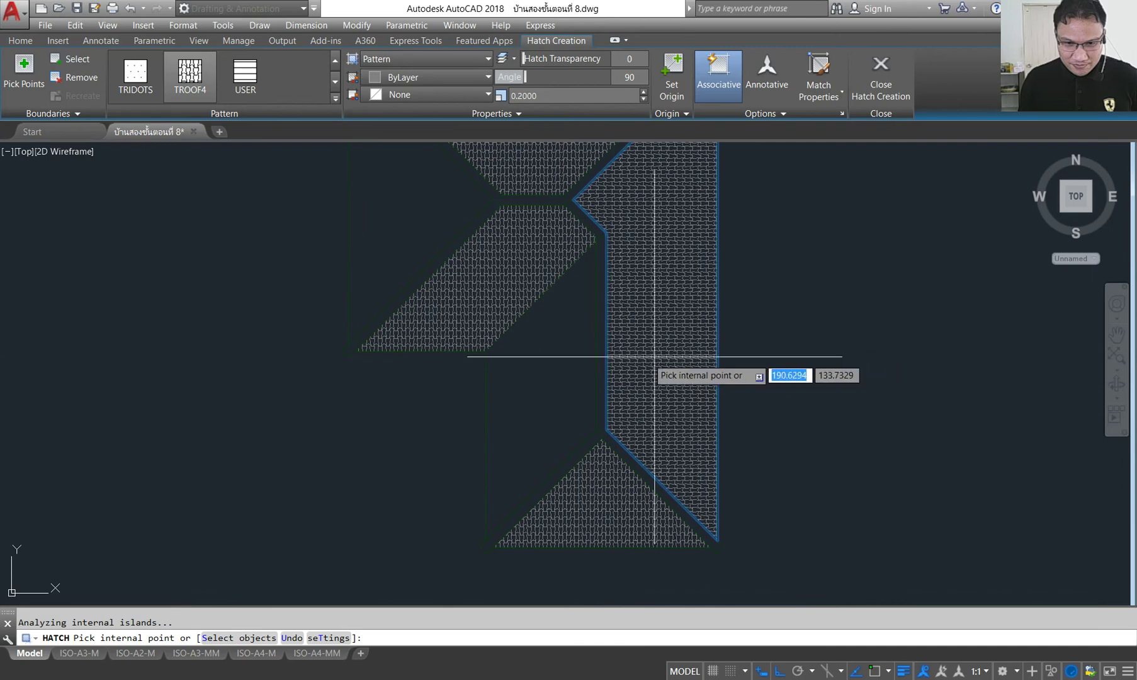
{"action": "middle_click_drag", "start_coordinate": [645, 340], "coordinate": [652, 414]}
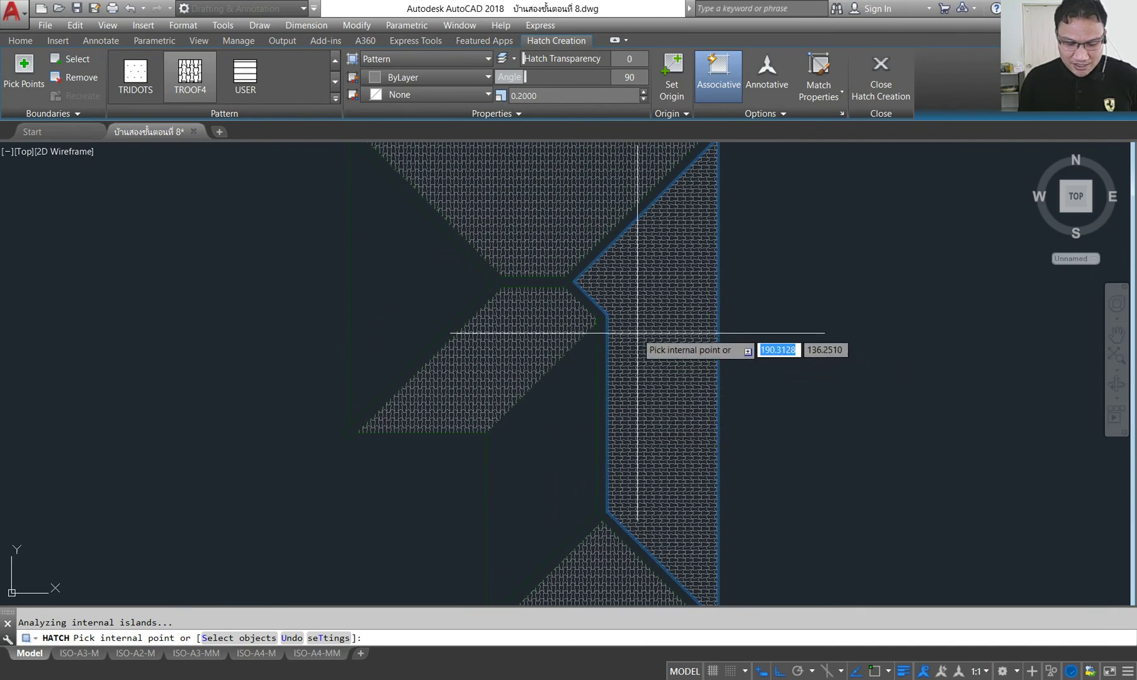
{"action": "scroll", "coordinate": [439, 283], "scroll_direction": "up", "scroll_amount": 2}
{"action": "scroll", "coordinate": [439, 283], "scroll_direction": "up", "scroll_amount": 2}
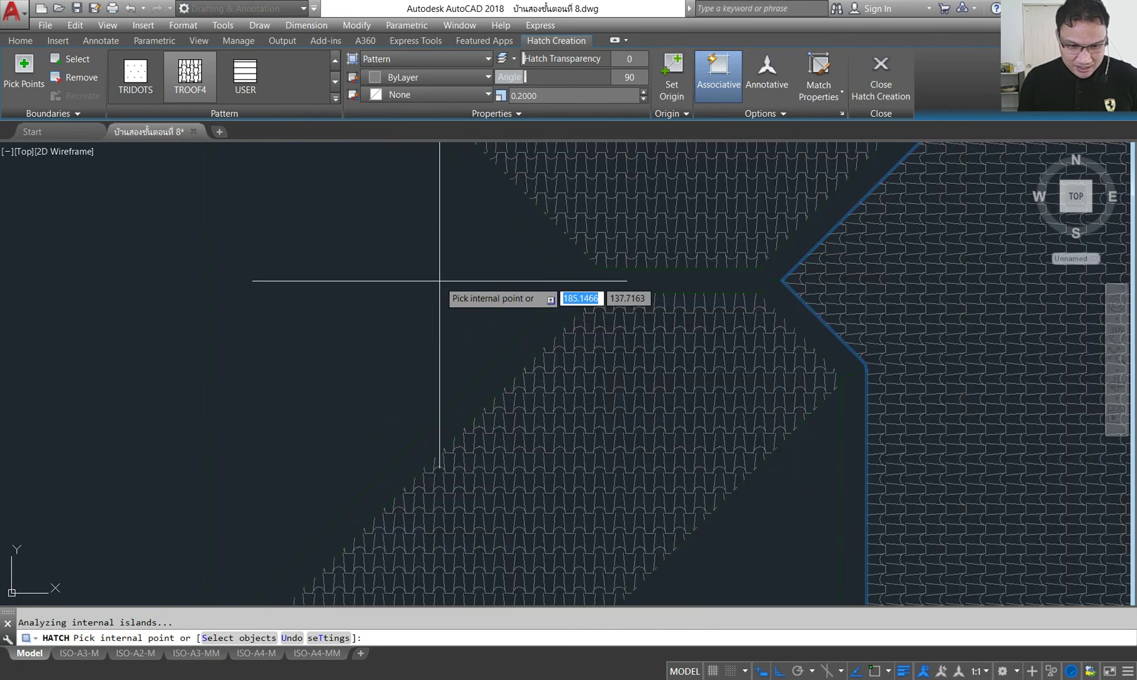
{"action": "scroll", "coordinate": [453, 281], "scroll_direction": "down", "scroll_amount": 2}
{"action": "scroll", "coordinate": [454, 280], "scroll_direction": "down", "scroll_amount": 3}
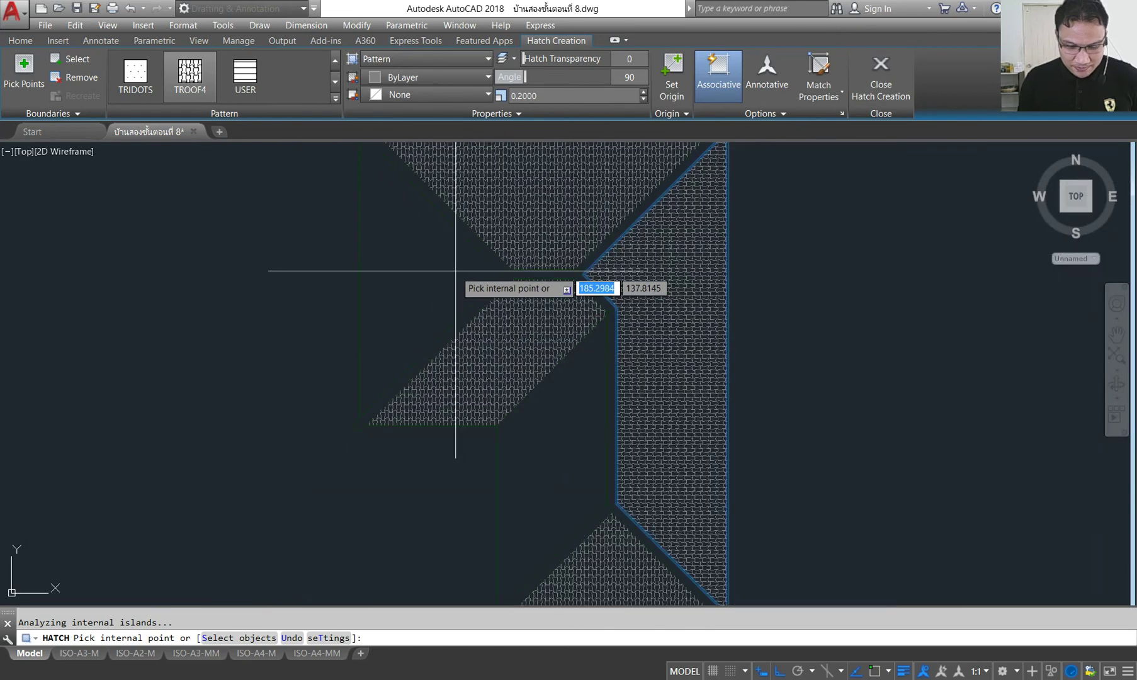
{"action": "scroll", "coordinate": [577, 442], "scroll_direction": "down", "scroll_amount": 1}
{"action": "scroll", "coordinate": [583, 367], "scroll_direction": "down", "scroll_amount": 2}
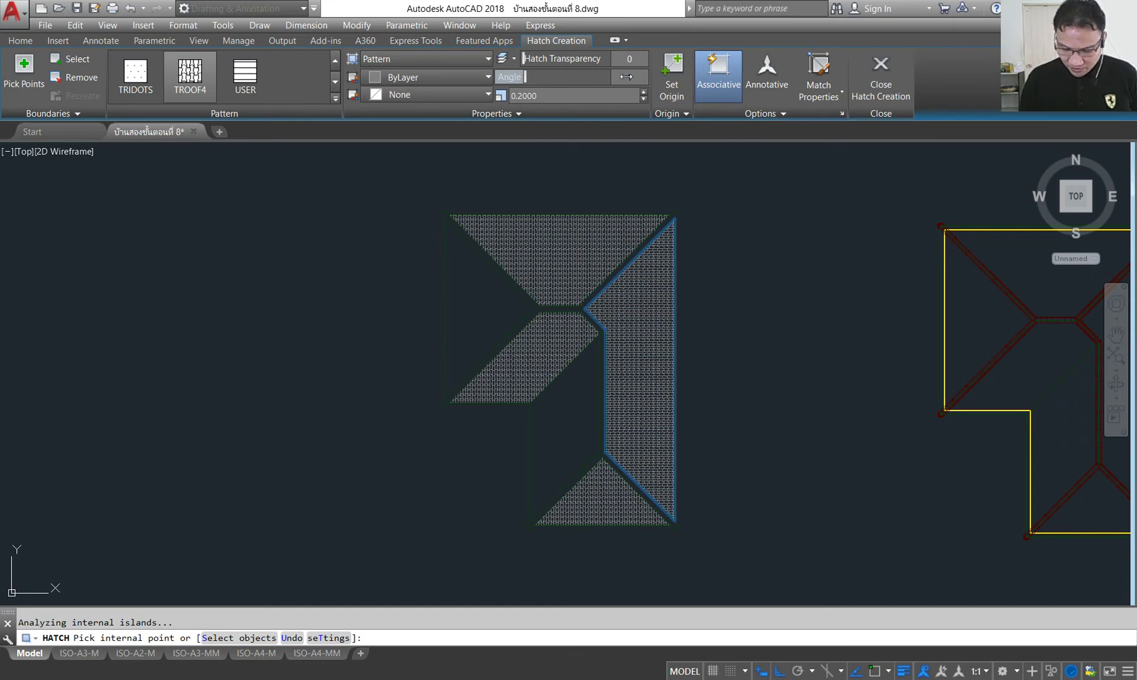
- Try a 180° hatch angle, then settle on 90° for the long face
{"action": "type", "text": "0"}
{"action": "key", "text": "Return"}
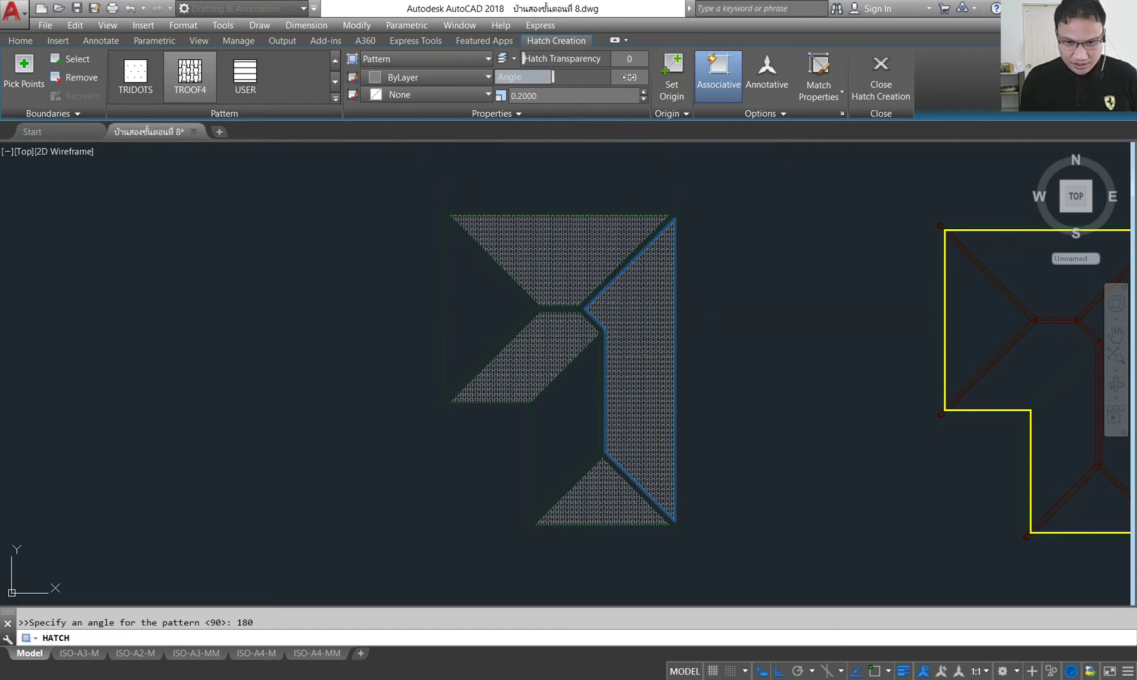
{"action": "type", "text": "90"}
{"action": "key", "text": "Return"}
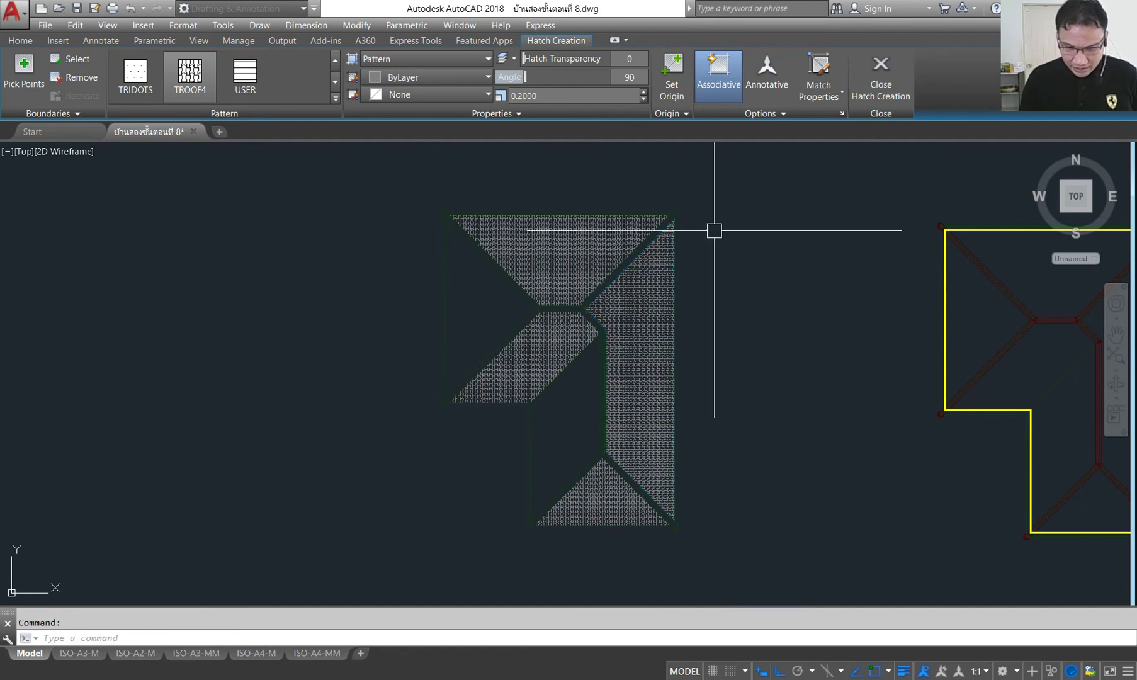
- Keep the vertical face hatch and pick the empty parallelogram roof face for a new tile hatch
{"action": "key", "text": "Return"}
{"action": "key", "text": "Return"}
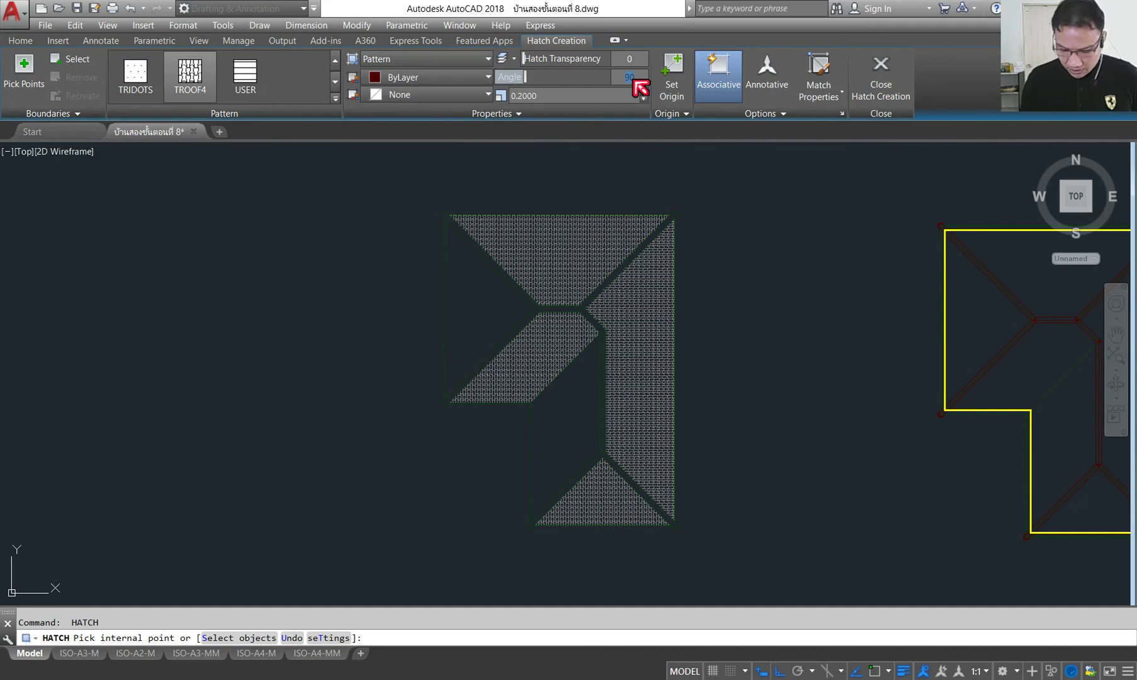
{"action": "type", "text": "180"}
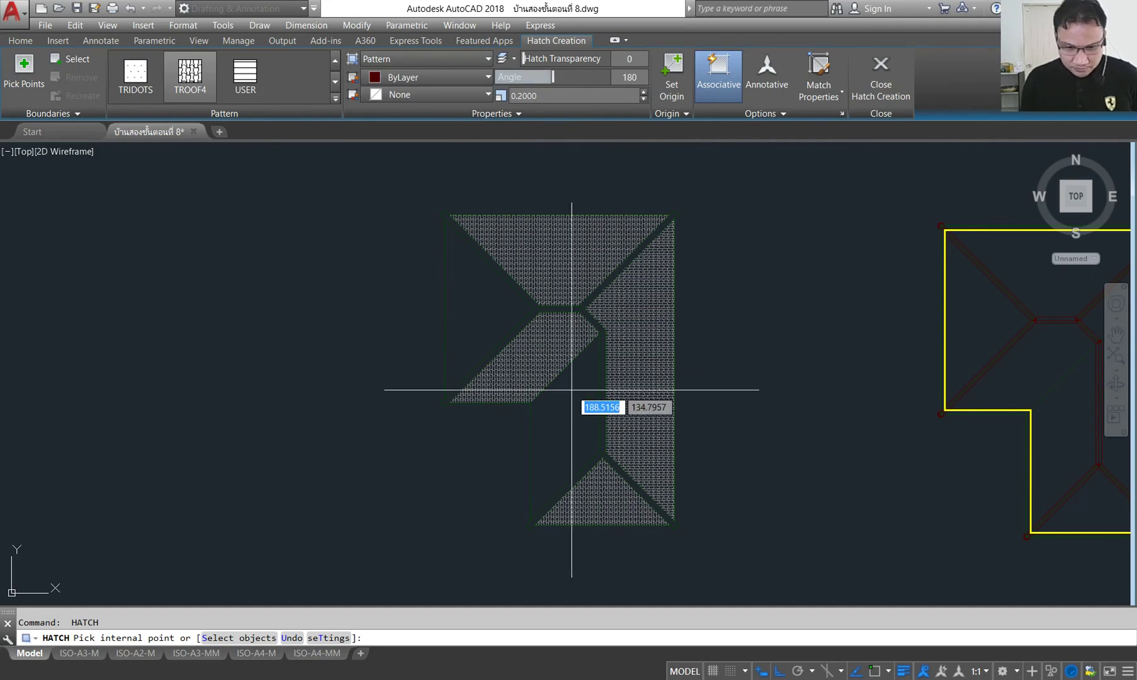
{"action": "left_click", "coordinate": [584, 422]}
{"action": "scroll", "coordinate": [584, 428], "scroll_direction": "up", "scroll_amount": 5}
{"action": "scroll", "coordinate": [579, 426], "scroll_direction": "down", "scroll_amount": 3}
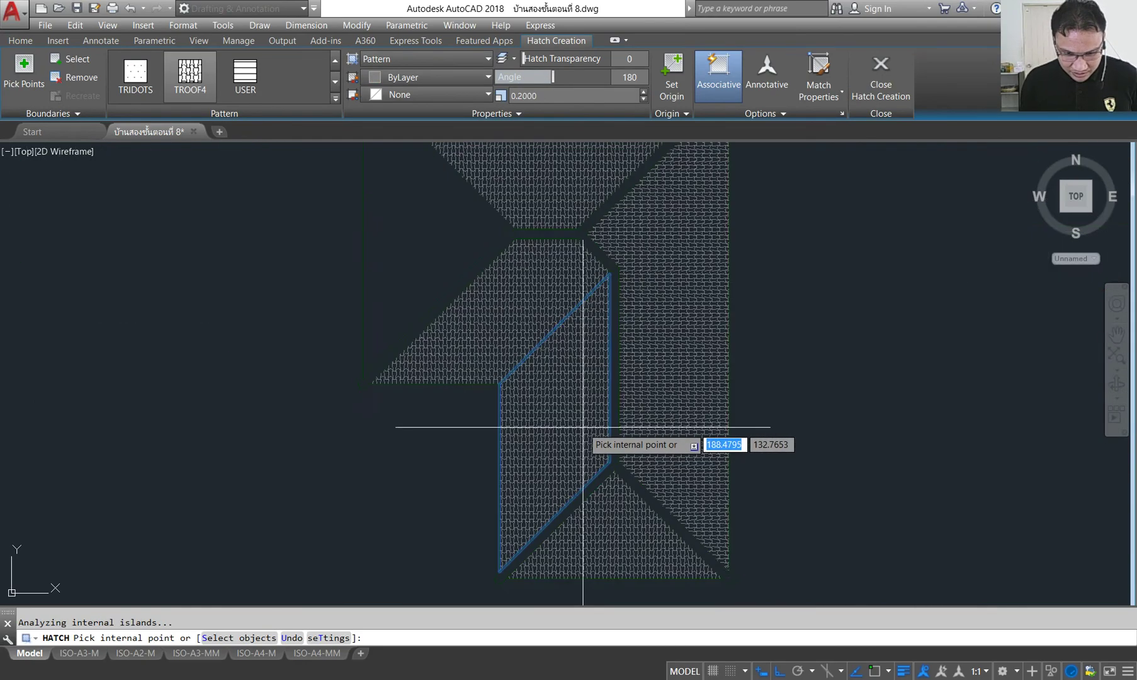
{"action": "scroll", "coordinate": [608, 177], "scroll_direction": "down", "scroll_amount": 2}
- Preview the parallelogram face's tile hatch at a 90° angle
{"action": "left_click", "coordinate": [630, 81]}
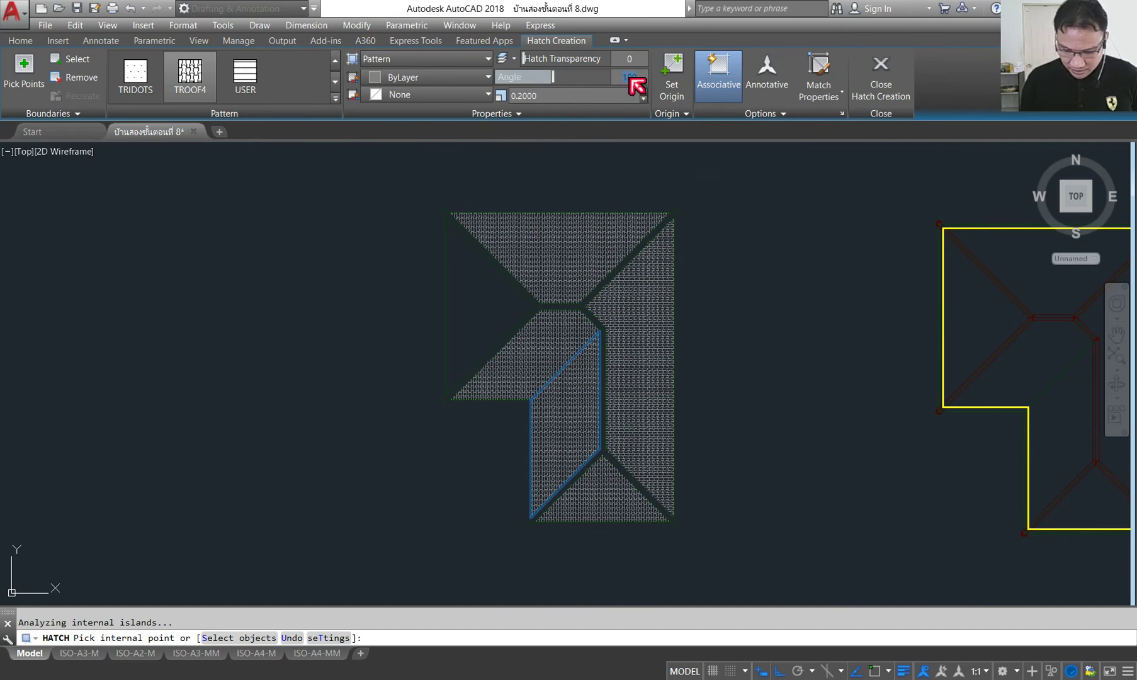
{"action": "type", "text": "90"}
{"action": "key", "text": "Return"}
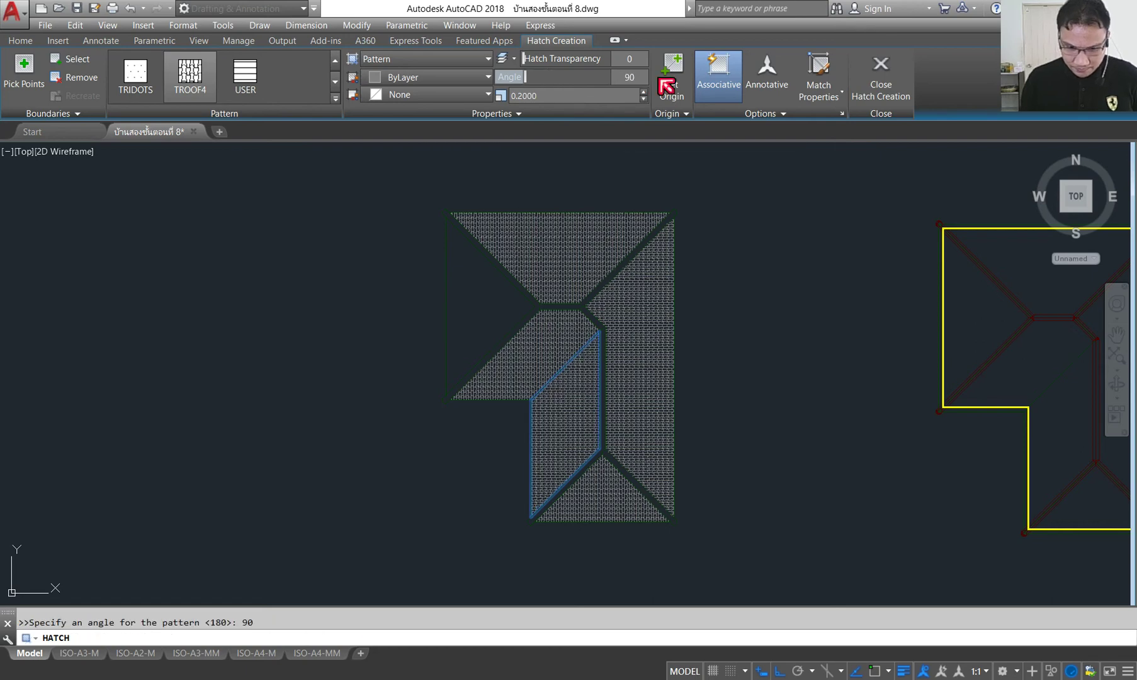
{"action": "scroll", "coordinate": [586, 403], "scroll_direction": "up", "scroll_amount": 2}
{"action": "scroll", "coordinate": [562, 414], "scroll_direction": "up", "scroll_amount": 3}
{"action": "scroll", "coordinate": [570, 414], "scroll_direction": "up", "scroll_amount": 3}
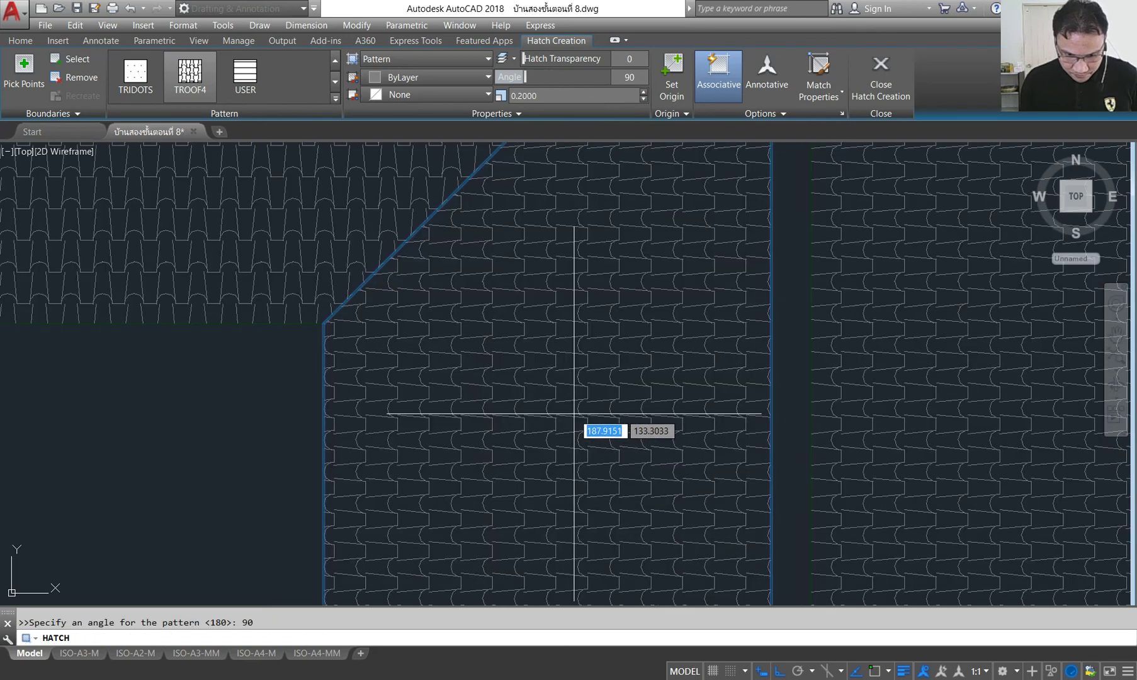
{"action": "scroll", "coordinate": [573, 413], "scroll_direction": "down", "scroll_amount": 6}
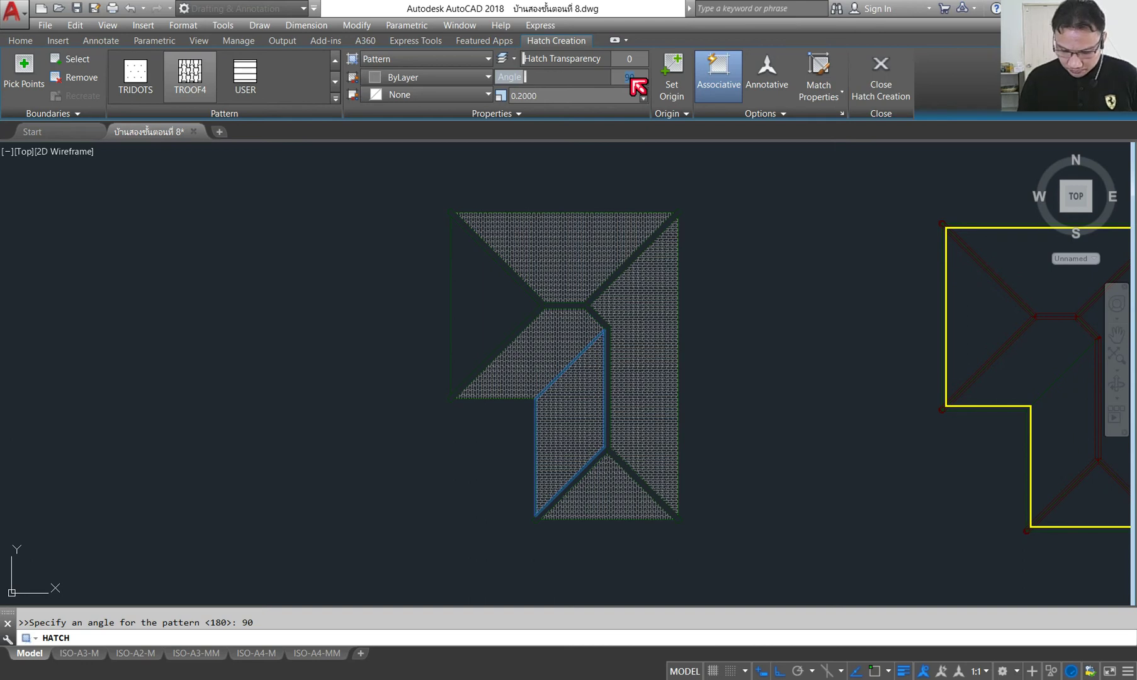
- Try the tile hatch at 45° and then at 0°
{"action": "type", "text": "45"}
{"action": "key", "text": "Return"}
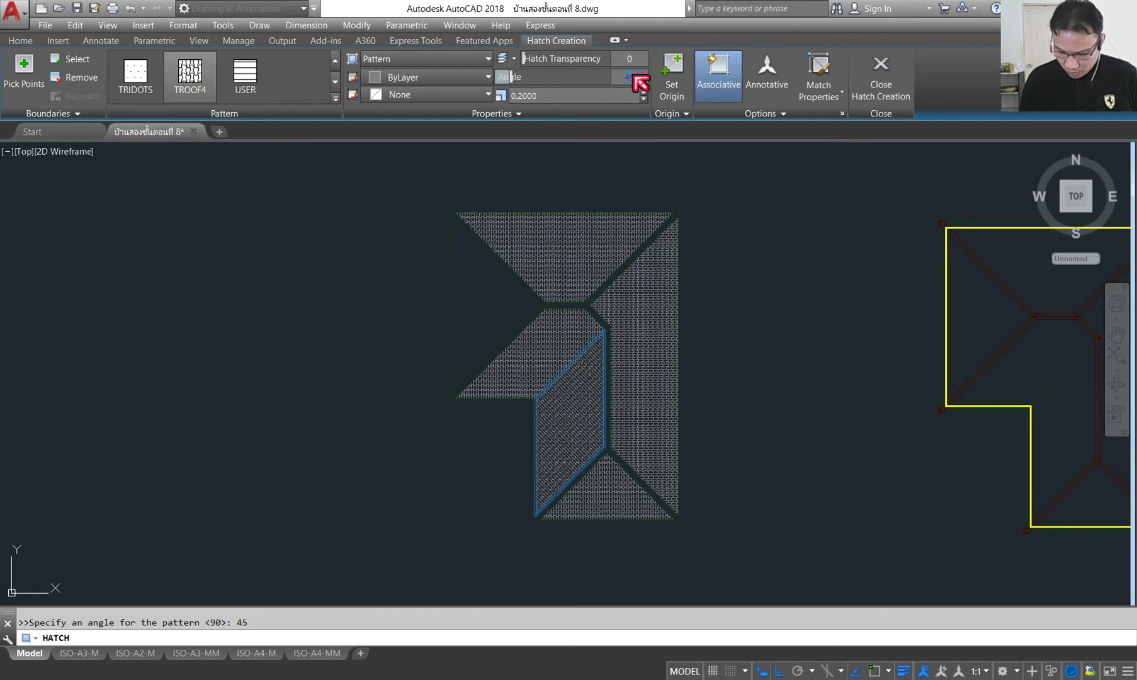
{"action": "type", "text": "0"}
{"action": "key", "text": "Return"}
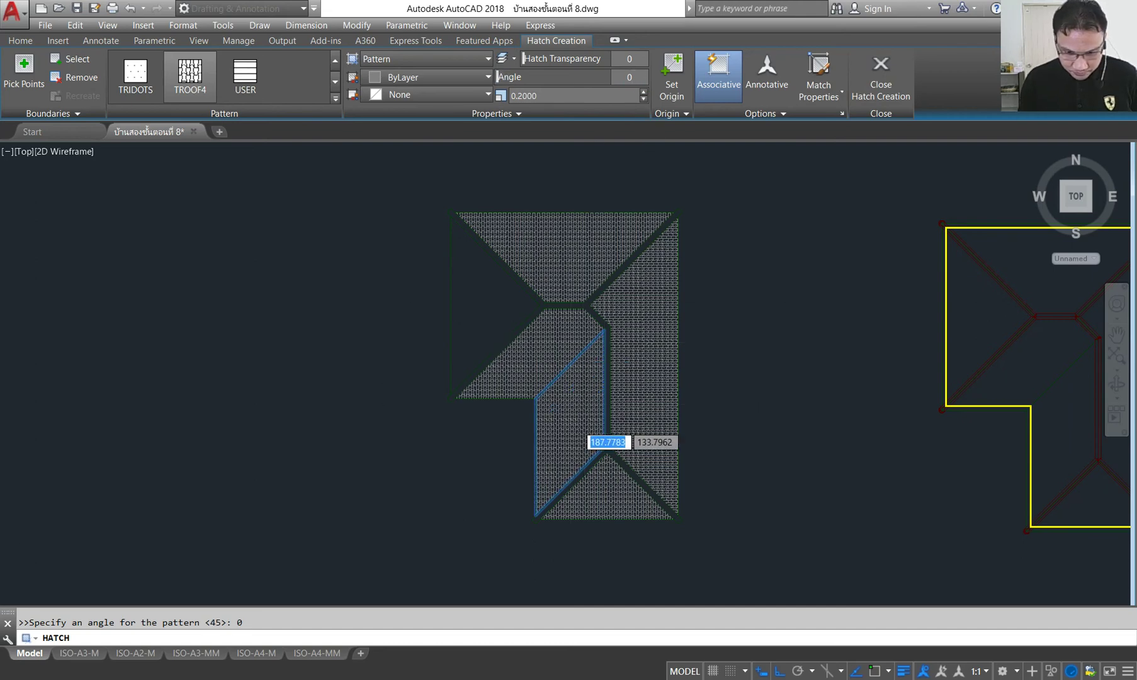
{"action": "scroll", "coordinate": [601, 435], "scroll_direction": "up", "scroll_amount": 5}
{"action": "scroll", "coordinate": [601, 387], "scroll_direction": "down", "scroll_amount": 3}
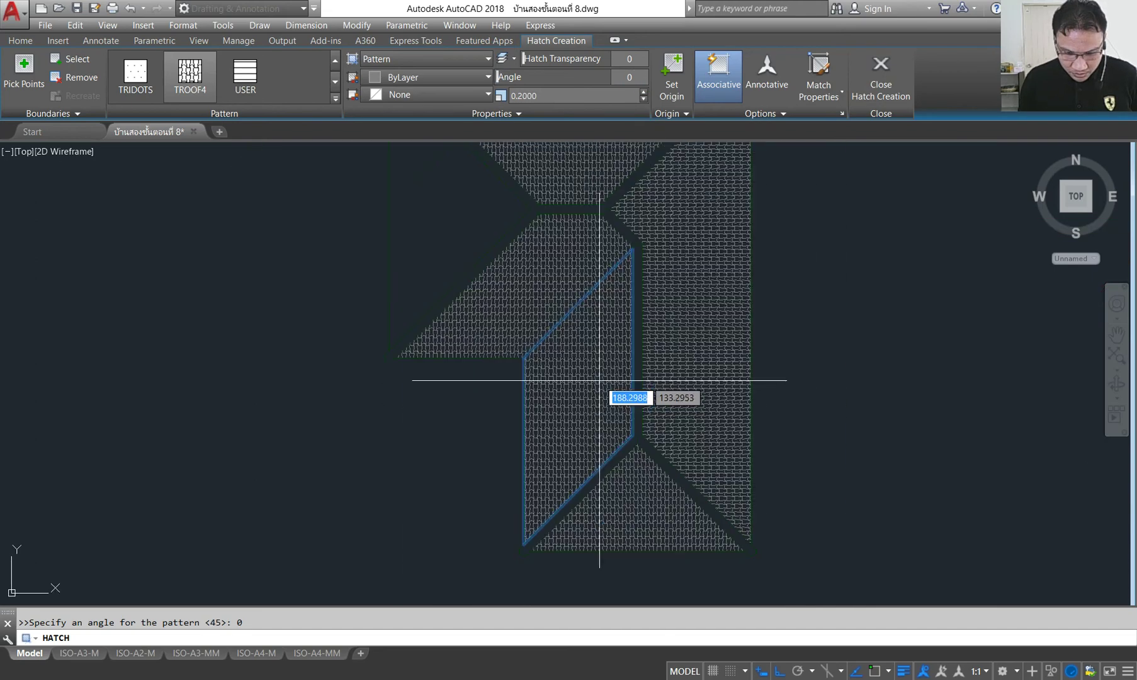
- Set the TROOF4 hatch angle to 270° and add another roof face to it
{"action": "left_click", "coordinate": [630, 76]}
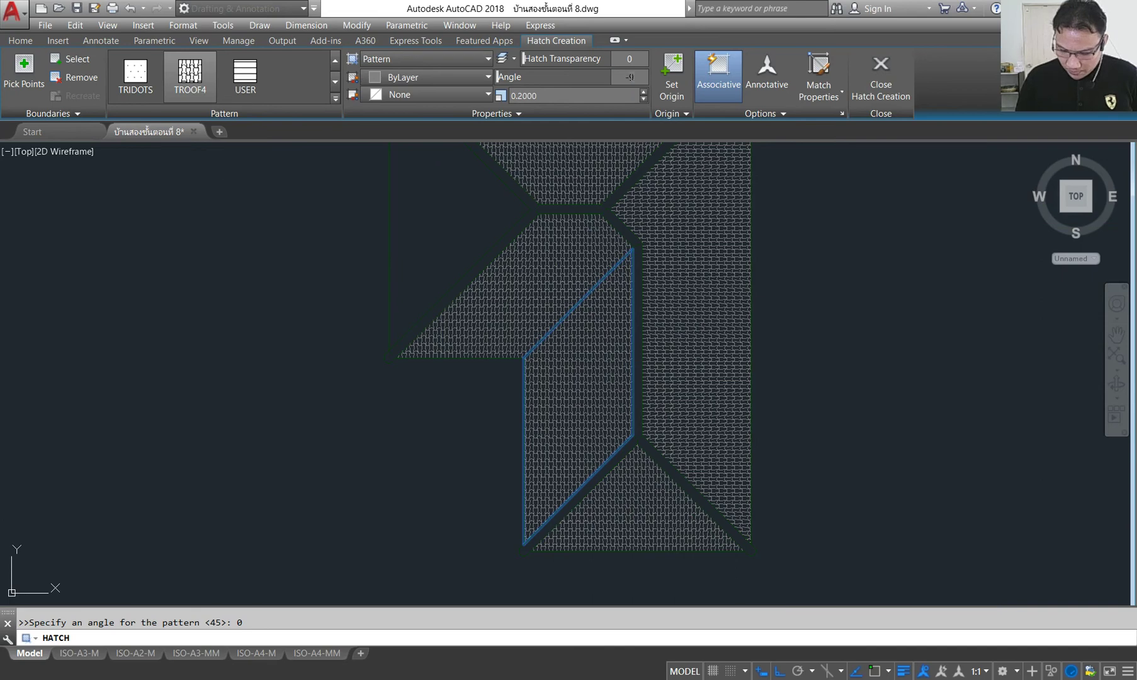
{"action": "type", "text": "270"}
{"action": "key", "text": "Return"}
{"action": "scroll", "coordinate": [598, 408], "scroll_direction": "up", "scroll_amount": 3}
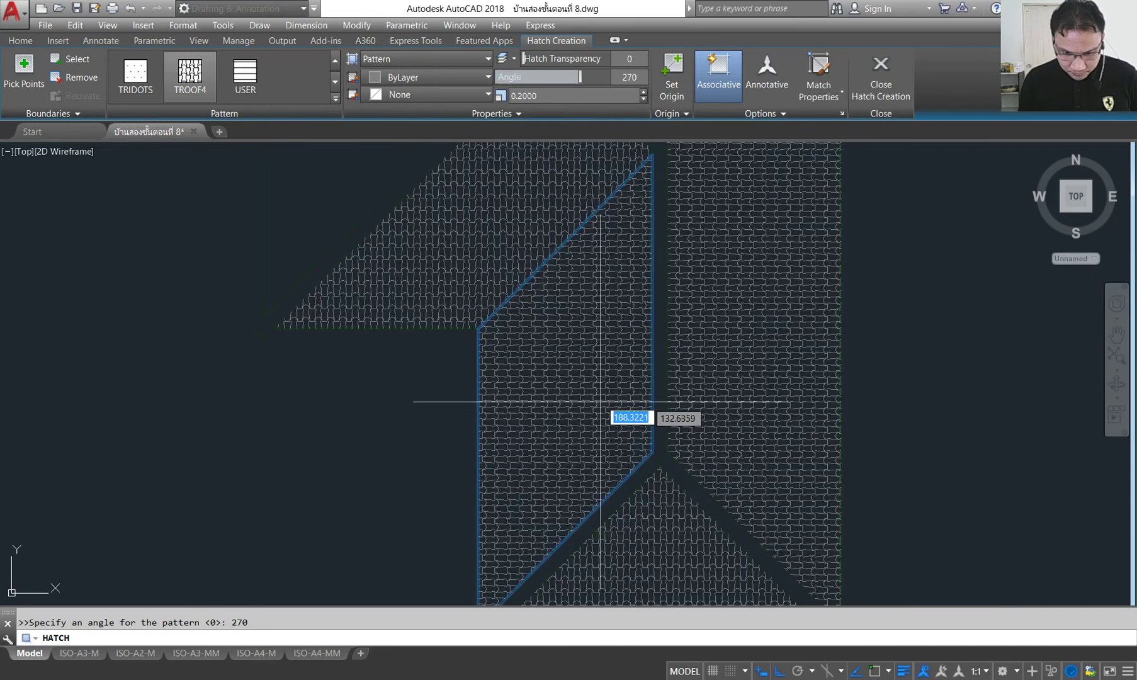
{"action": "scroll", "coordinate": [599, 397], "scroll_direction": "up", "scroll_amount": 4}
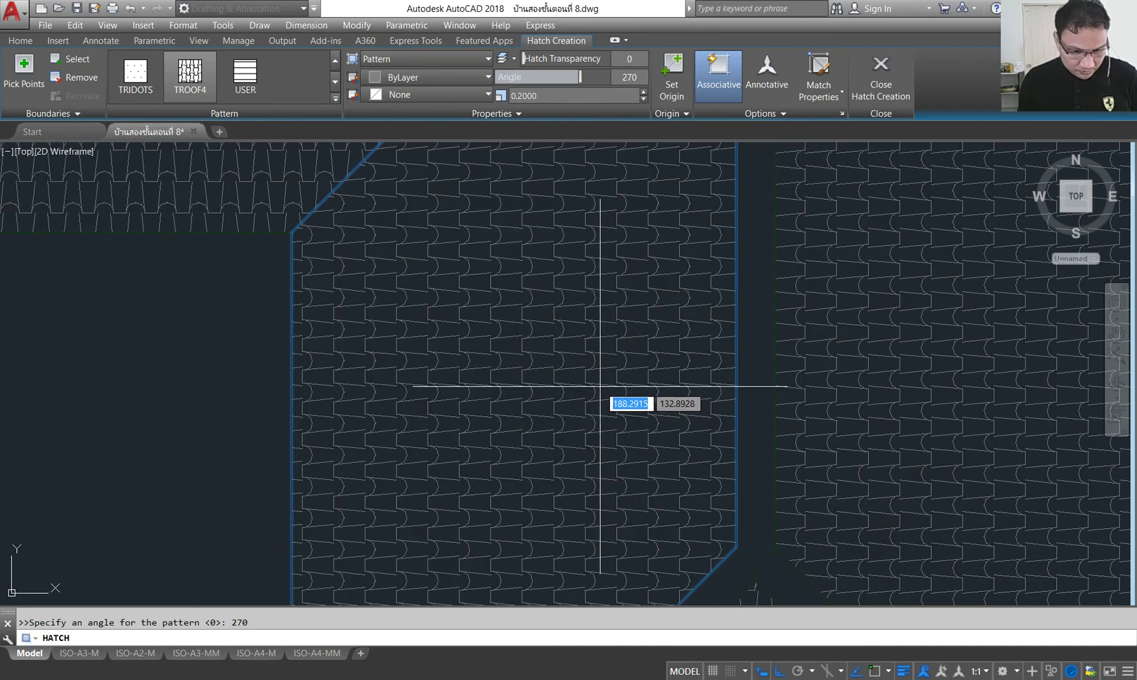
{"action": "scroll", "coordinate": [599, 385], "scroll_direction": "down", "scroll_amount": 5}
{"action": "scroll", "coordinate": [598, 383], "scroll_direction": "down", "scroll_amount": 3}
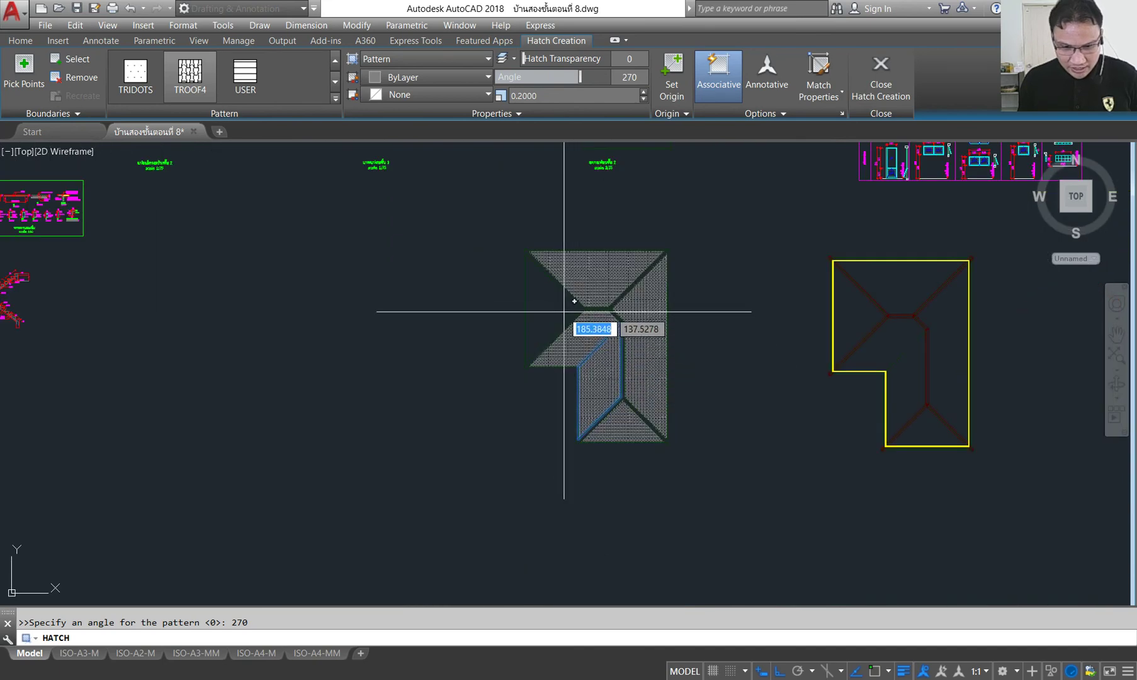
{"action": "left_click", "coordinate": [563, 312]}
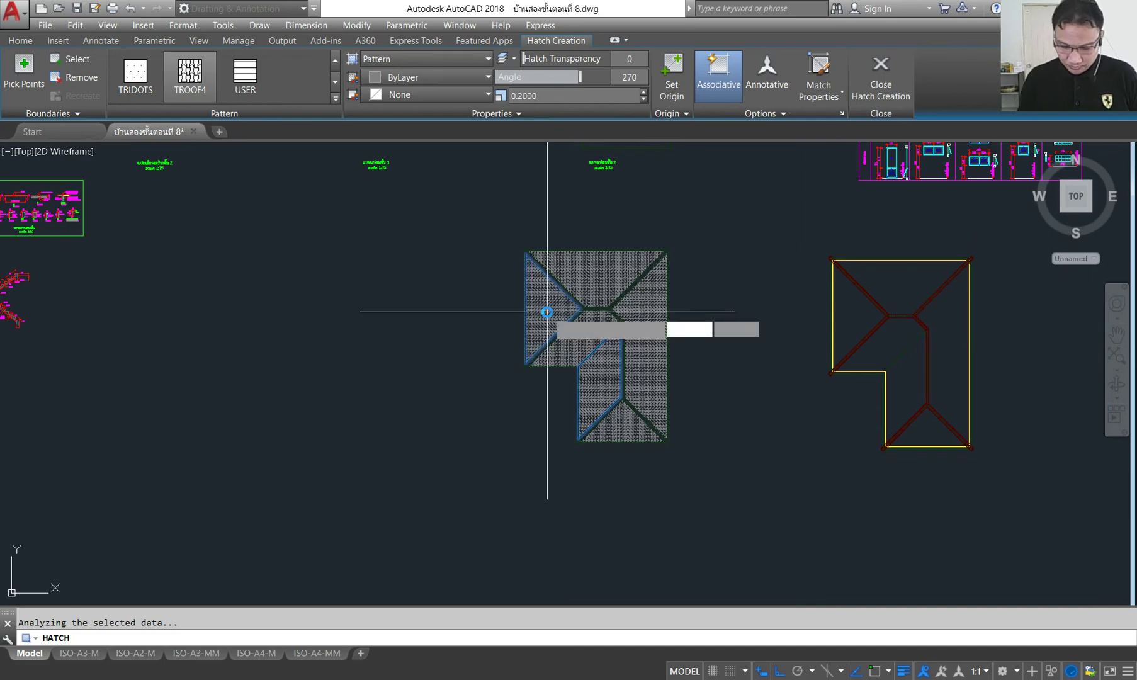
- Finish the 270° hatch and tile-hatch the right roof face to match the others
{"action": "key", "text": "Return"}
{"action": "scroll", "coordinate": [670, 317], "scroll_direction": "up", "scroll_amount": 5}
{"action": "scroll", "coordinate": [580, 311], "scroll_direction": "up", "scroll_amount": 3}
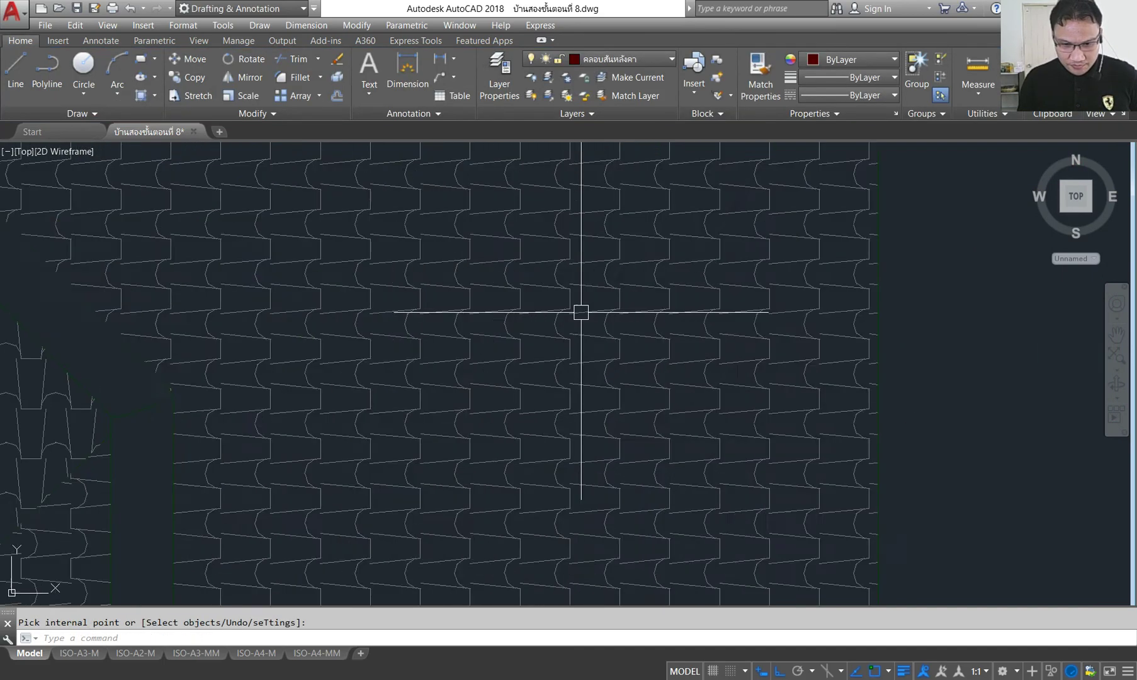
{"action": "scroll", "coordinate": [629, 274], "scroll_direction": "down", "scroll_amount": 3}
{"action": "scroll", "coordinate": [624, 274], "scroll_direction": "down", "scroll_amount": 3}
{"action": "scroll", "coordinate": [554, 303], "scroll_direction": "up", "scroll_amount": 5}
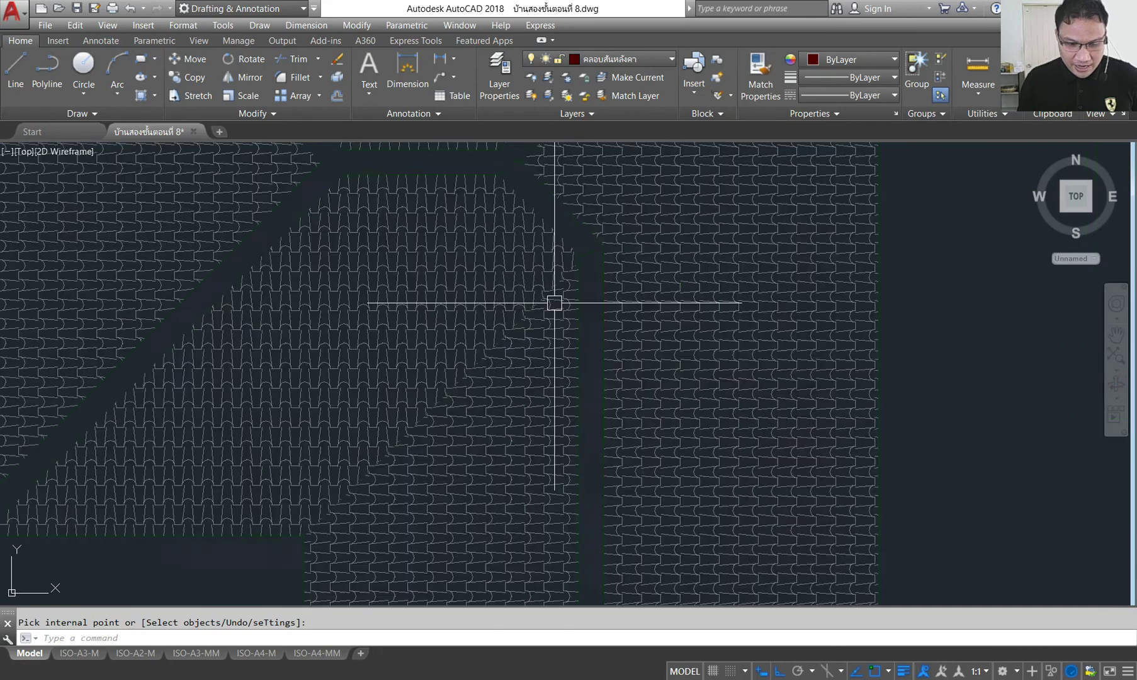
{"action": "scroll", "coordinate": [554, 302], "scroll_direction": "down", "scroll_amount": 2}
{"action": "scroll", "coordinate": [554, 300], "scroll_direction": "down", "scroll_amount": 5}
{"action": "scroll", "coordinate": [550, 229], "scroll_direction": "up", "scroll_amount": 6}
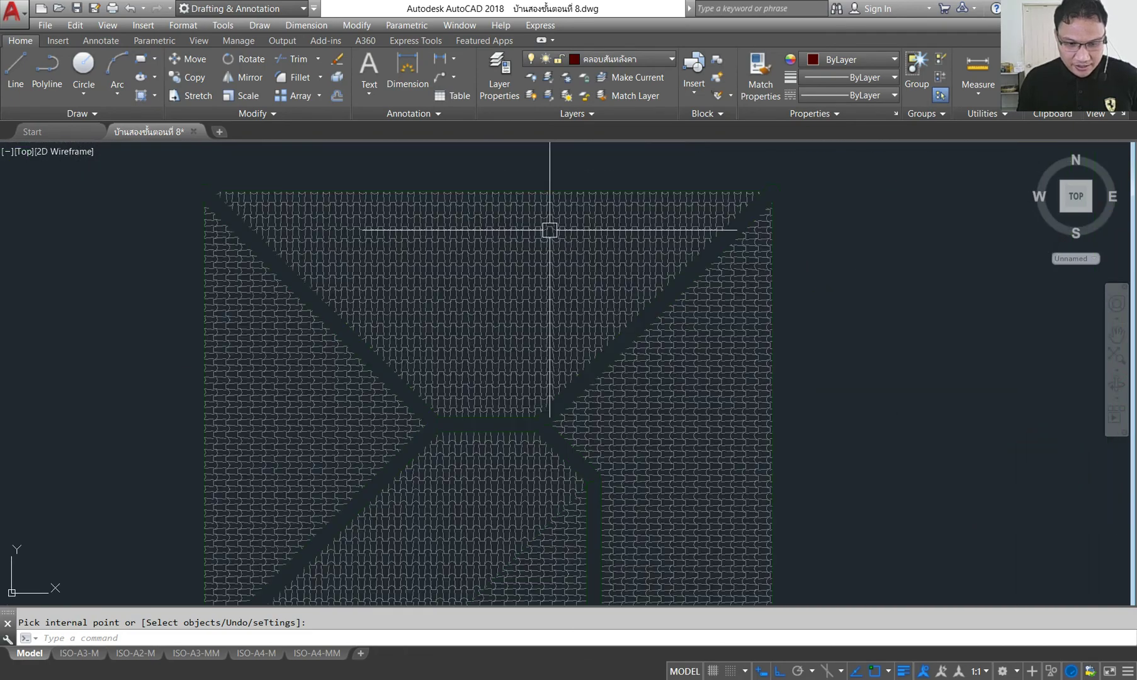
{"action": "scroll", "coordinate": [550, 230], "scroll_direction": "down", "scroll_amount": 3}
{"action": "scroll", "coordinate": [761, 323], "scroll_direction": "up", "scroll_amount": 3}
{"action": "scroll", "coordinate": [683, 386], "scroll_direction": "down", "scroll_amount": 2}
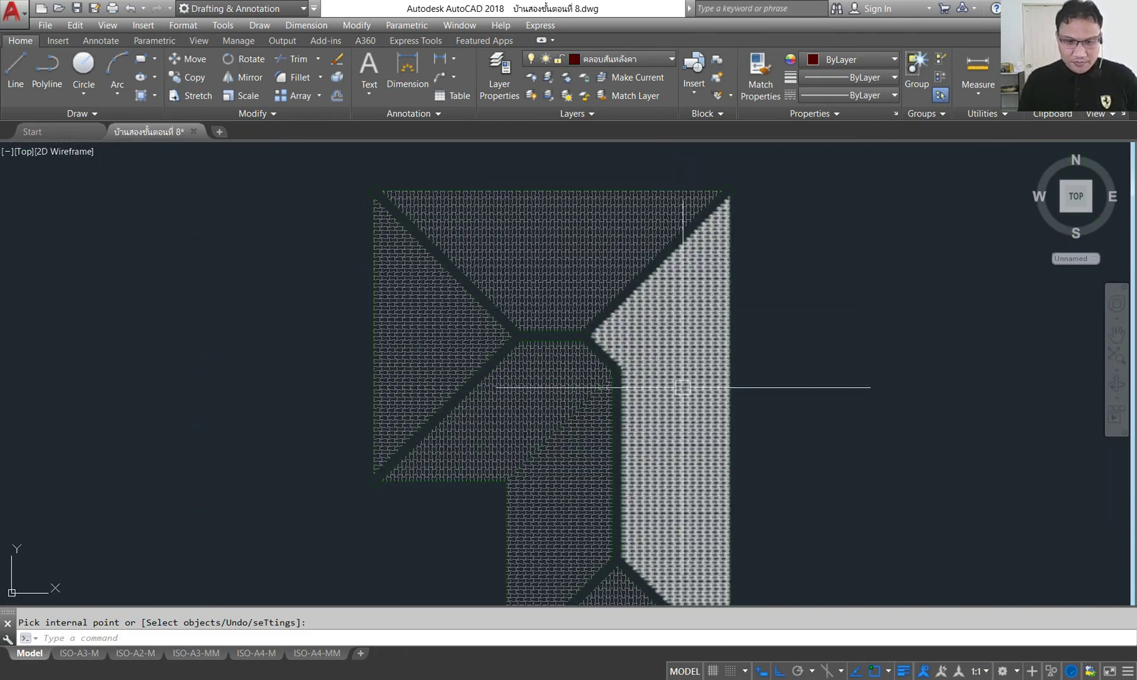
{"action": "scroll", "coordinate": [682, 387], "scroll_direction": "down", "scroll_amount": 2}
{"action": "scroll", "coordinate": [672, 478], "scroll_direction": "up", "scroll_amount": 2}
{"action": "scroll", "coordinate": [672, 477], "scroll_direction": "up", "scroll_amount": 4}
{"action": "scroll", "coordinate": [640, 381], "scroll_direction": "down", "scroll_amount": 5}
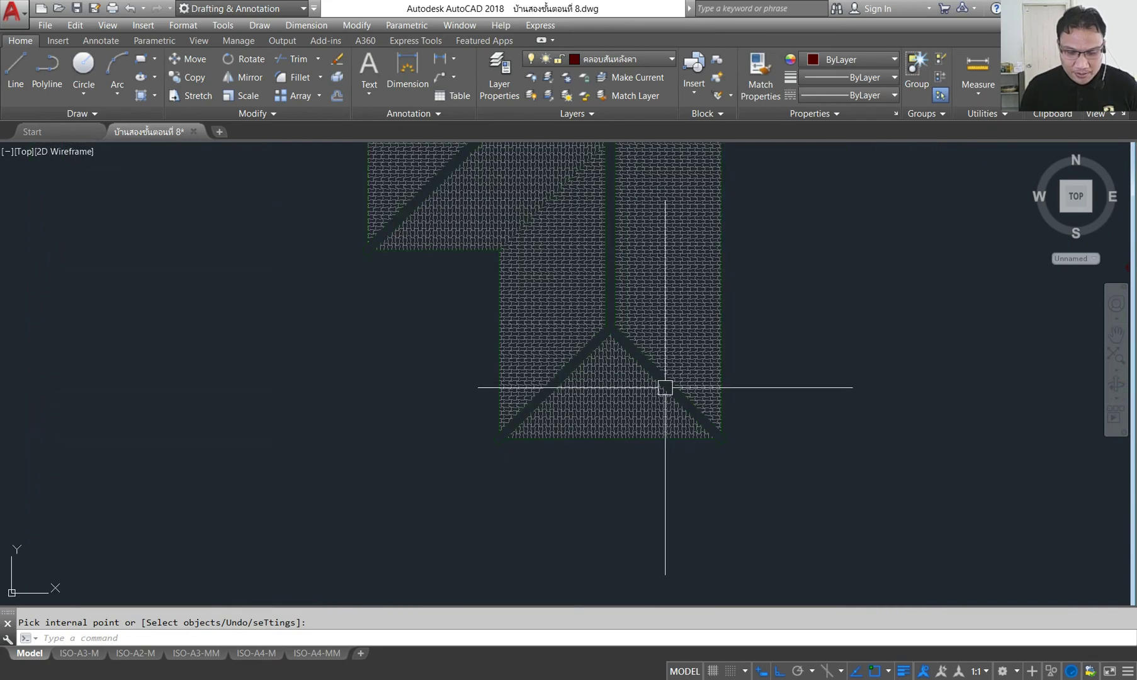
{"action": "scroll", "coordinate": [665, 387], "scroll_direction": "down", "scroll_amount": 1}
{"action": "scroll", "coordinate": [619, 434], "scroll_direction": "up", "scroll_amount": 3}
{"action": "scroll", "coordinate": [630, 418], "scroll_direction": "down", "scroll_amount": 4}
{"action": "scroll", "coordinate": [630, 424], "scroll_direction": "down", "scroll_amount": 3}
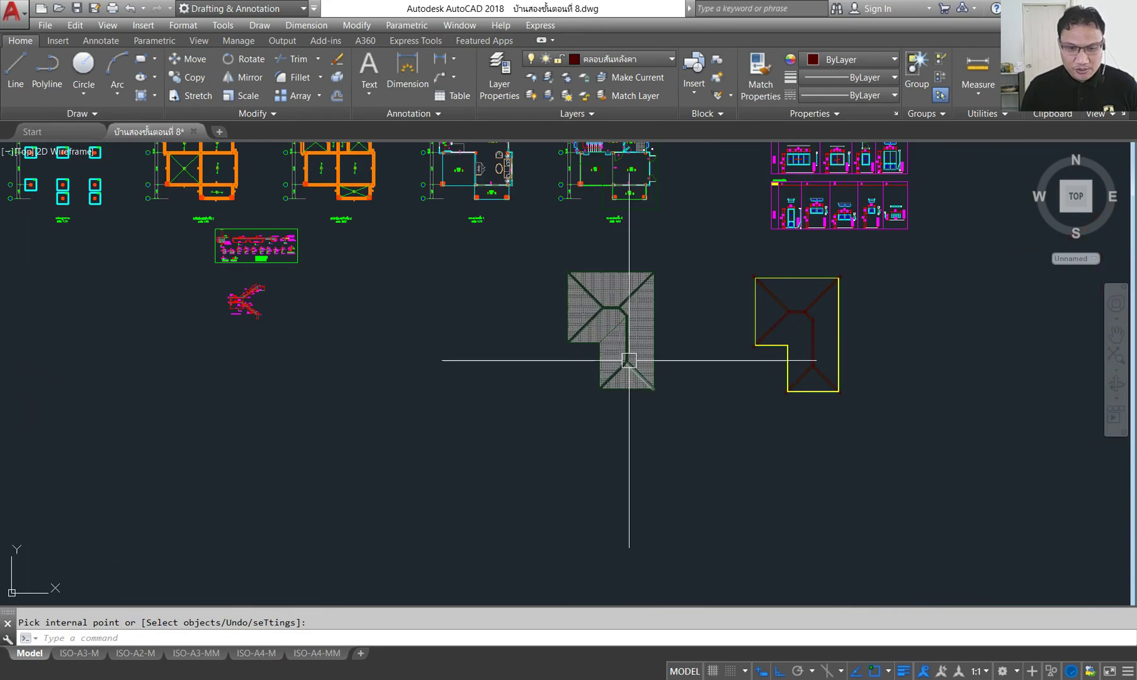
{"action": "scroll", "coordinate": [629, 360], "scroll_direction": "up", "scroll_amount": 4}
{"action": "scroll", "coordinate": [652, 348], "scroll_direction": "up", "scroll_amount": 1}
{"action": "scroll", "coordinate": [652, 347], "scroll_direction": "up", "scroll_amount": 1}
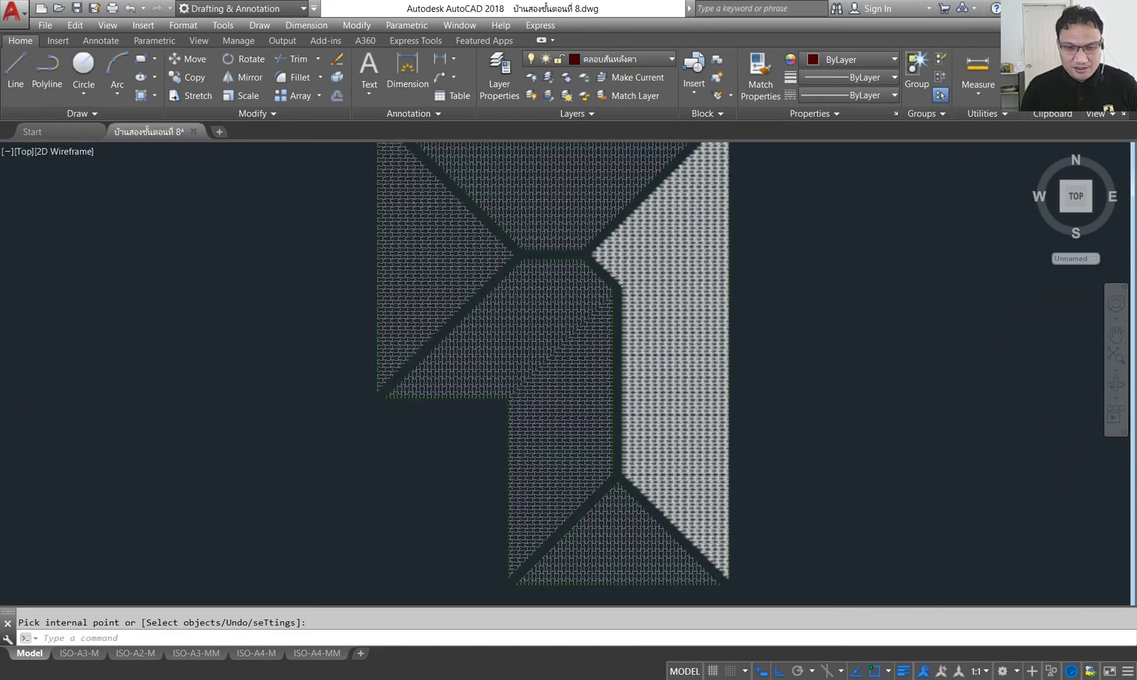
{"action": "scroll", "coordinate": [662, 291], "scroll_direction": "down", "scroll_amount": 4}
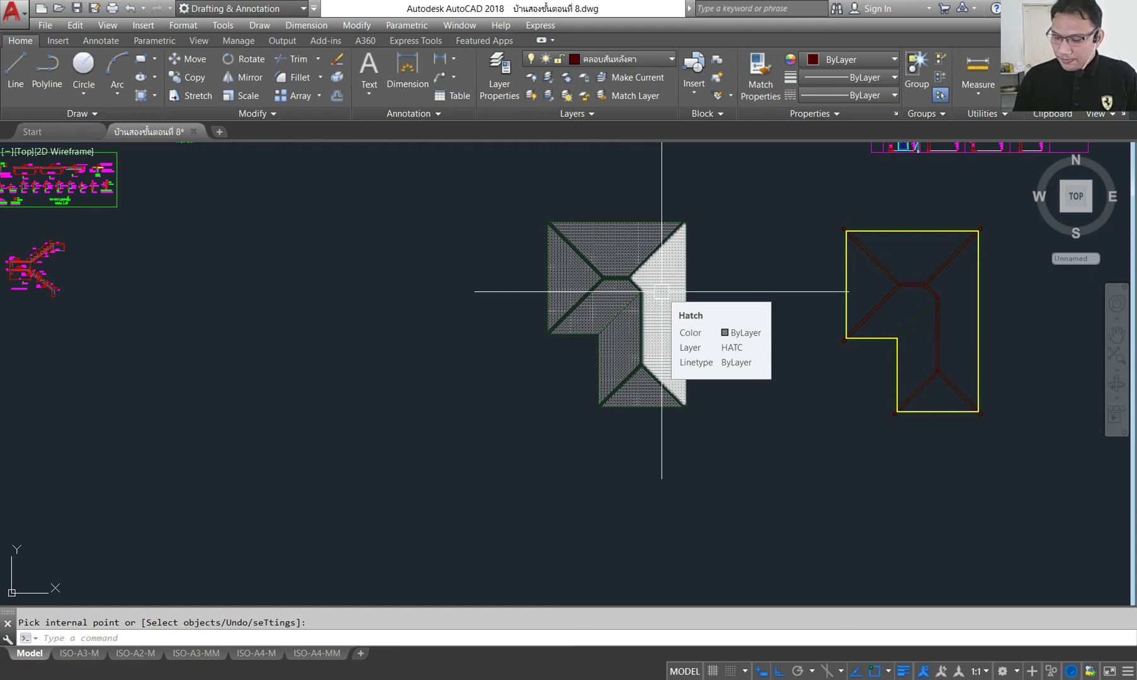
{"action": "left_click", "coordinate": [668, 285]}
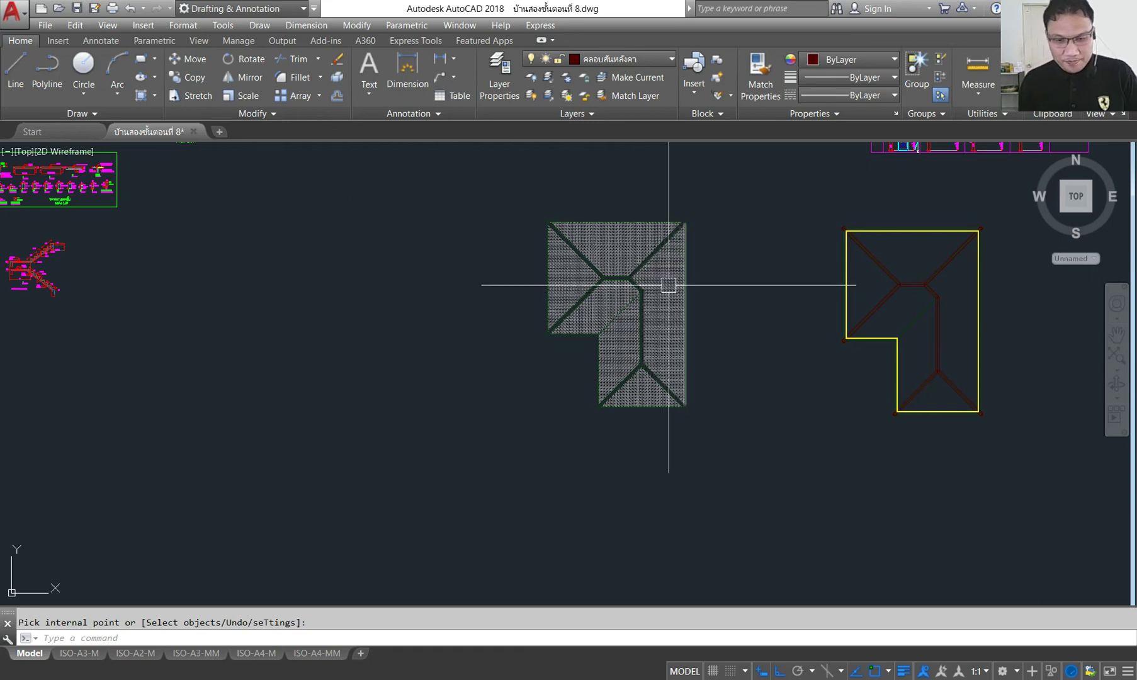
- Pan out to the other drawing sheets and floor plans, then save the drawing
{"action": "scroll", "coordinate": [669, 285], "scroll_direction": "up", "scroll_amount": 4}
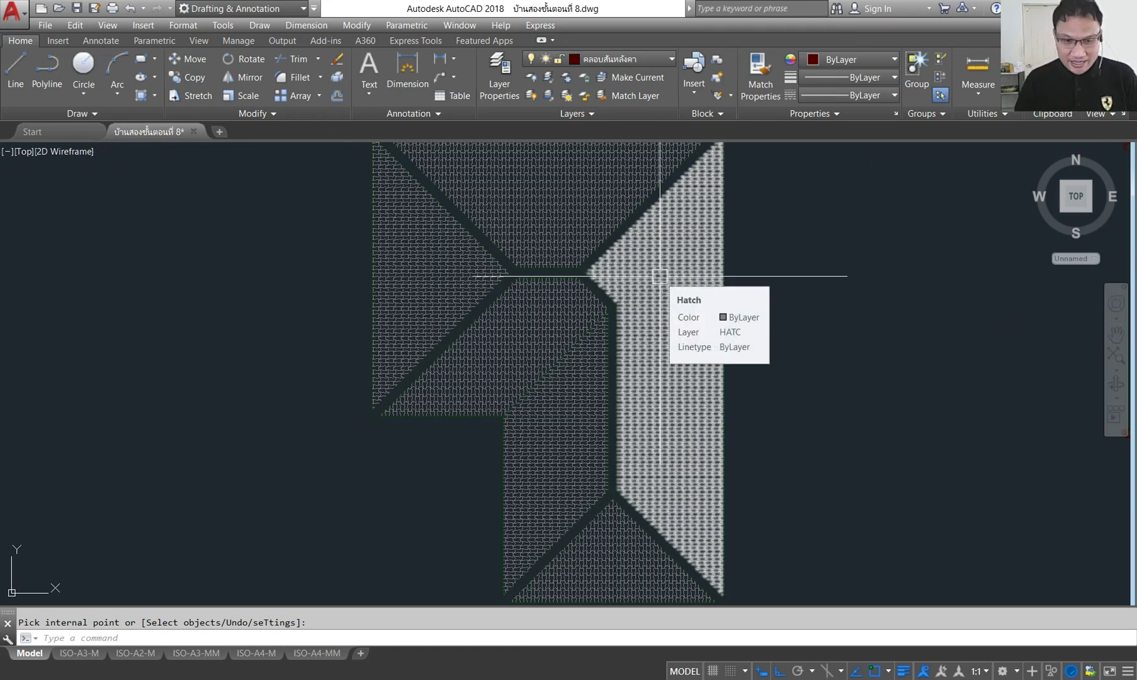
{"action": "scroll", "coordinate": [660, 276], "scroll_direction": "down", "scroll_amount": 6}
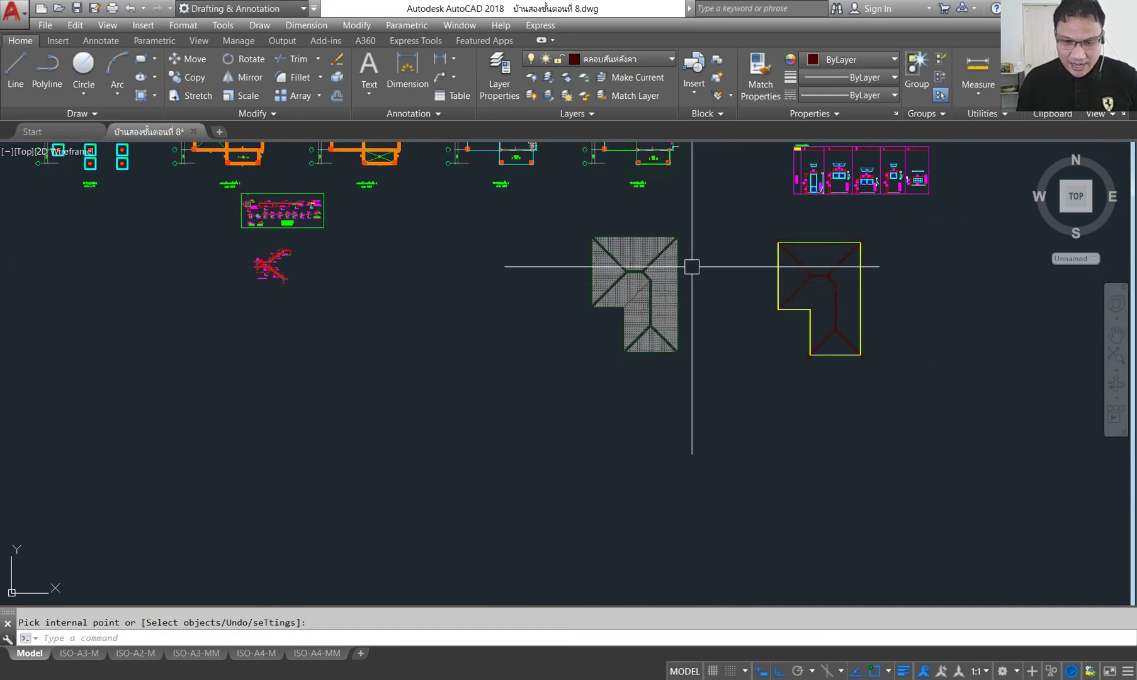
{"action": "scroll", "coordinate": [686, 267], "scroll_direction": "up", "scroll_amount": 4}
{"action": "mouse_move", "coordinate": [657, 263]}
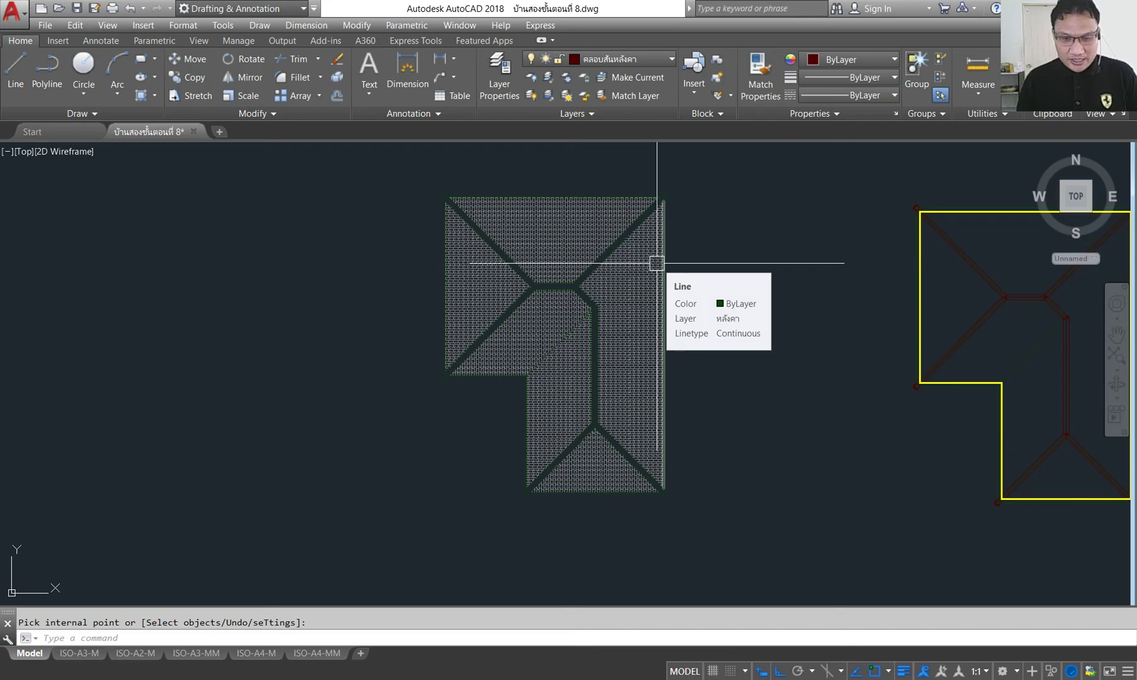
{"action": "scroll", "coordinate": [630, 269], "scroll_direction": "up", "scroll_amount": 3}
{"action": "scroll", "coordinate": [693, 268], "scroll_direction": "up", "scroll_amount": 3}
{"action": "scroll", "coordinate": [631, 279], "scroll_direction": "down", "scroll_amount": 6}
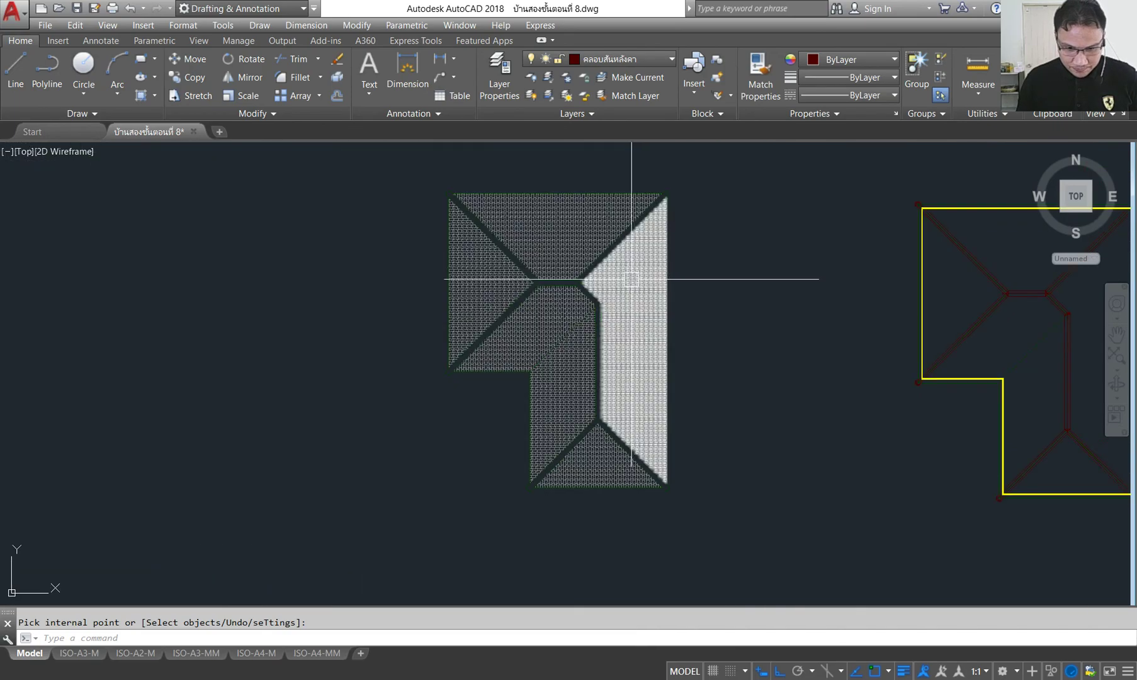
{"action": "scroll", "coordinate": [634, 299], "scroll_direction": "up", "scroll_amount": 5}
{"action": "scroll", "coordinate": [594, 309], "scroll_direction": "down", "scroll_amount": 2}
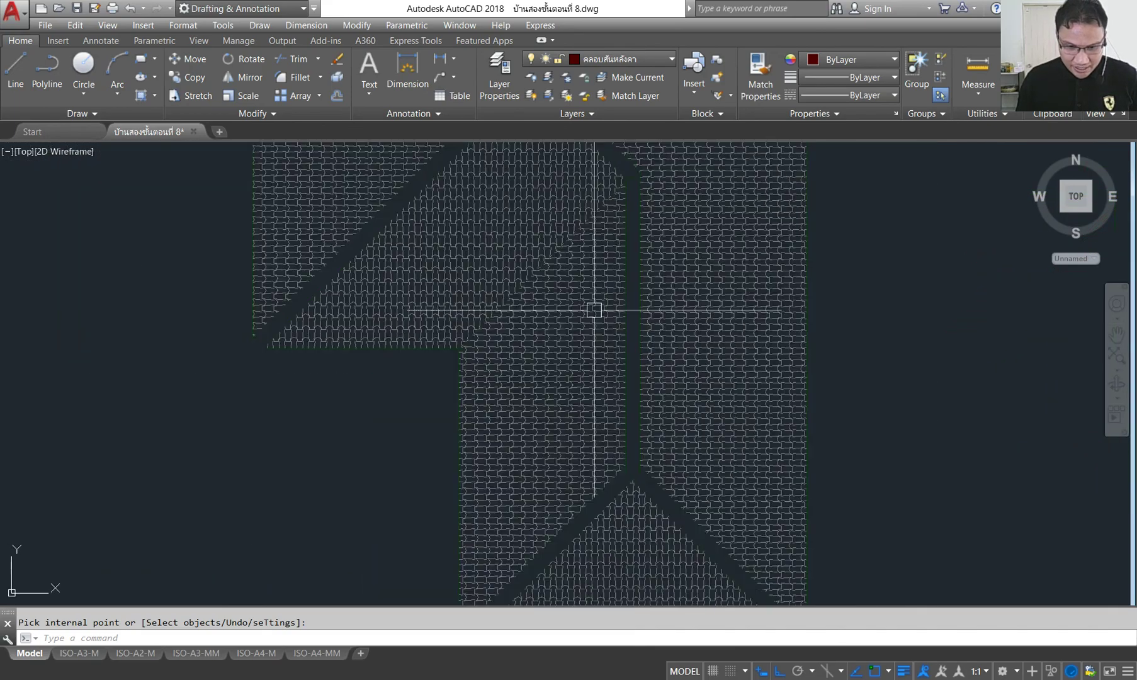
{"action": "scroll", "coordinate": [594, 309], "scroll_direction": "down", "scroll_amount": 2}
{"action": "scroll", "coordinate": [520, 307], "scroll_direction": "up", "scroll_amount": 7}
{"action": "scroll", "coordinate": [520, 309], "scroll_direction": "down", "scroll_amount": 3}
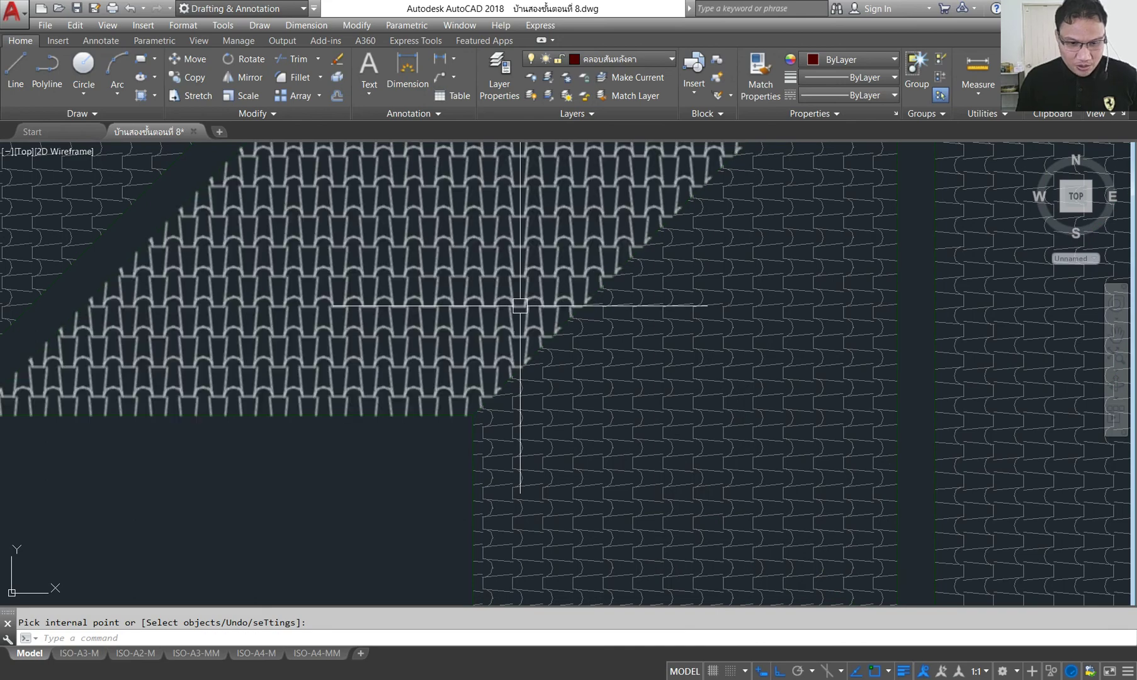
{"action": "scroll", "coordinate": [529, 315], "scroll_direction": "down", "scroll_amount": 4}
{"action": "scroll", "coordinate": [570, 330], "scroll_direction": "up", "scroll_amount": 2}
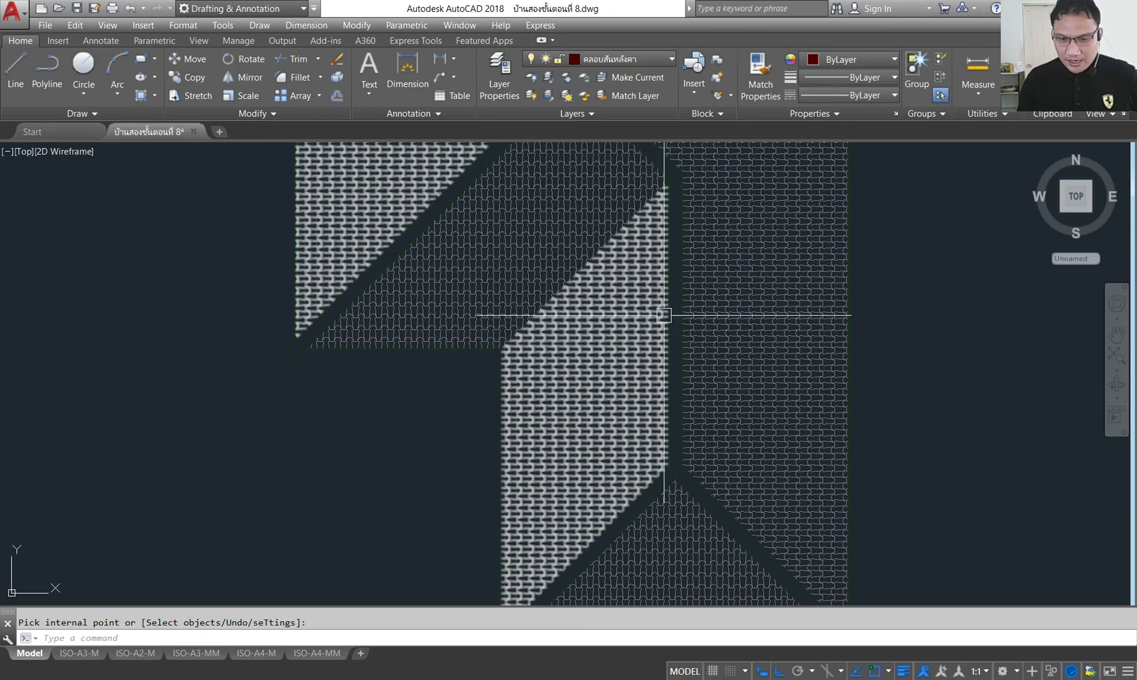
{"action": "scroll", "coordinate": [664, 312], "scroll_direction": "down", "scroll_amount": 4}
{"action": "mouse_move", "coordinate": [689, 283]}
{"action": "middle_mouse_down"}
{"action": "mouse_move", "coordinate": [639, 294]}
{"action": "mouse_move", "coordinate": [676, 350]}
{"action": "middle_mouse_up"}
{"action": "scroll", "coordinate": [639, 293], "scroll_direction": "down", "scroll_amount": 4}
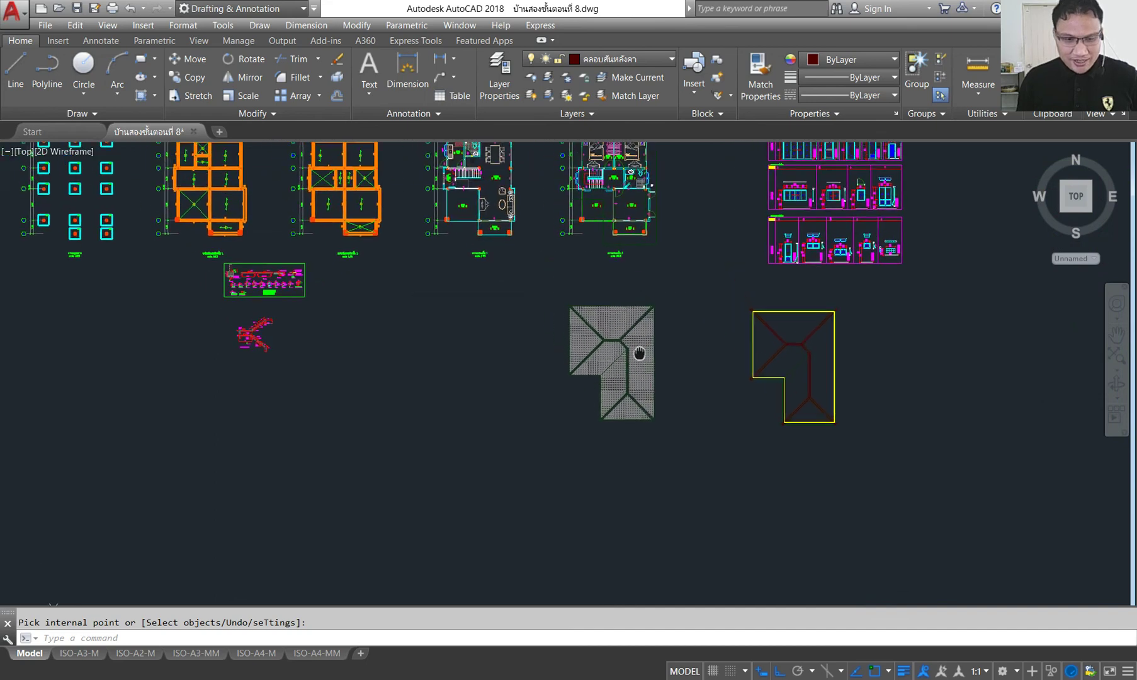
{"action": "middle_click_drag", "start_coordinate": [540, 247], "coordinate": [579, 317]}
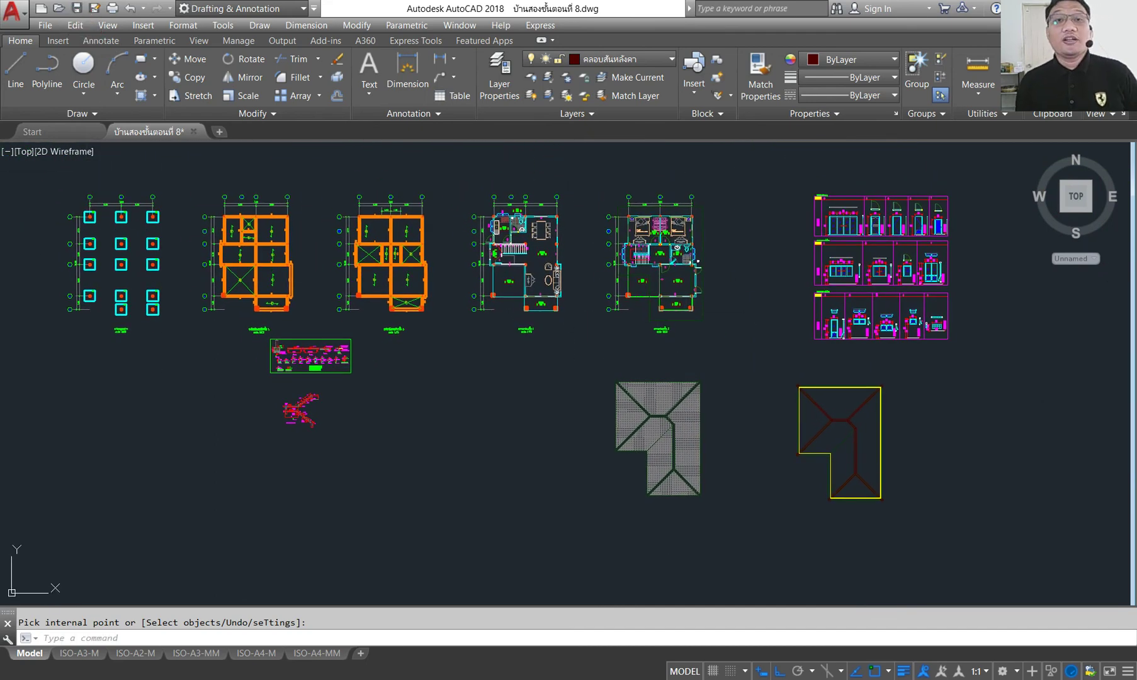
{"action": "key", "text": "ctrl+s"}
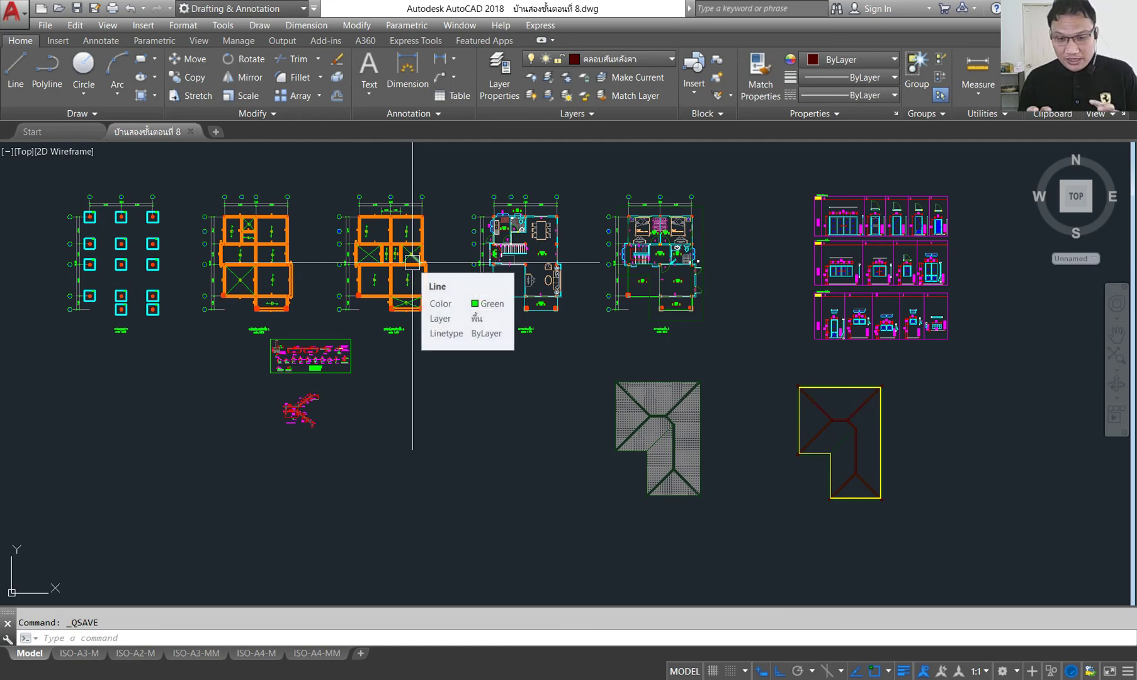